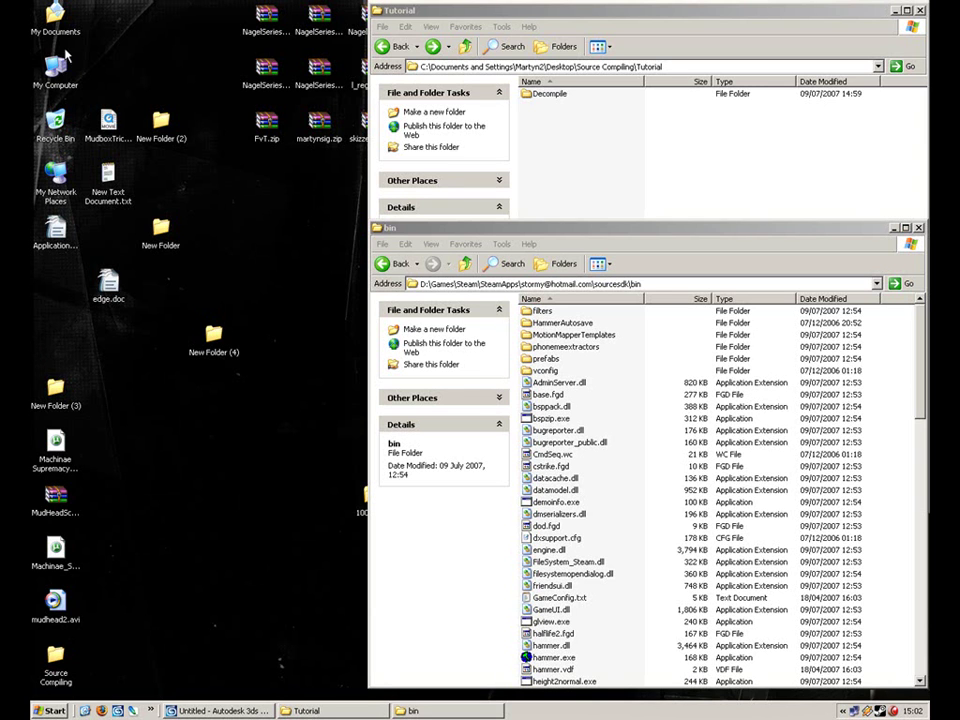
Step: Minimise the bin folder window, open the D:\Games\Steam folder and move its window clear of the desktop shortcuts
click(895, 228)
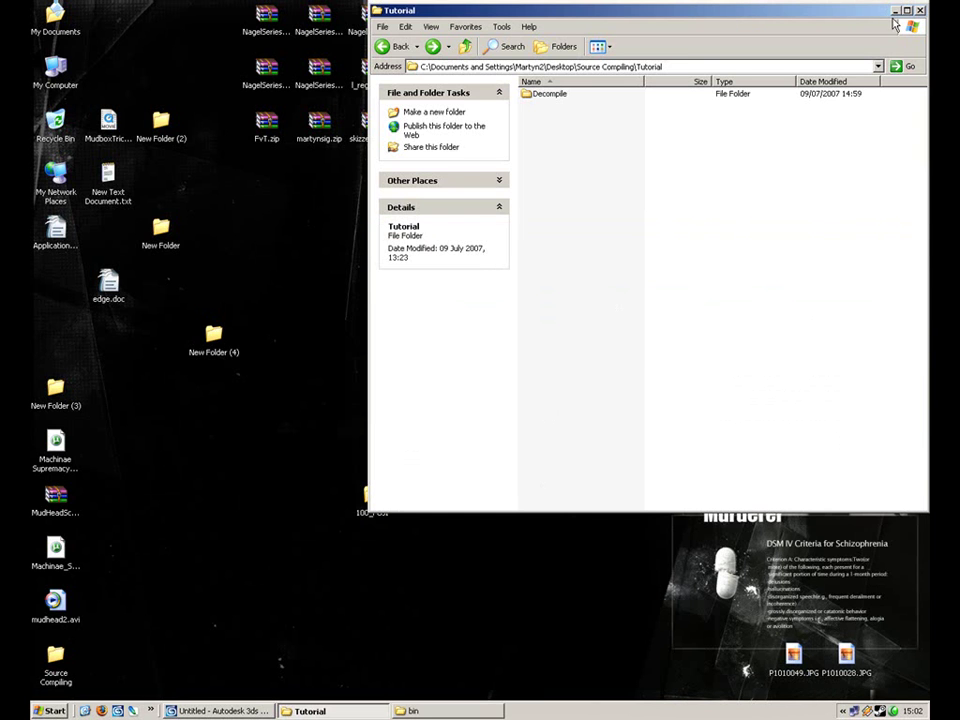
double_click(55, 66)
click(232, 191)
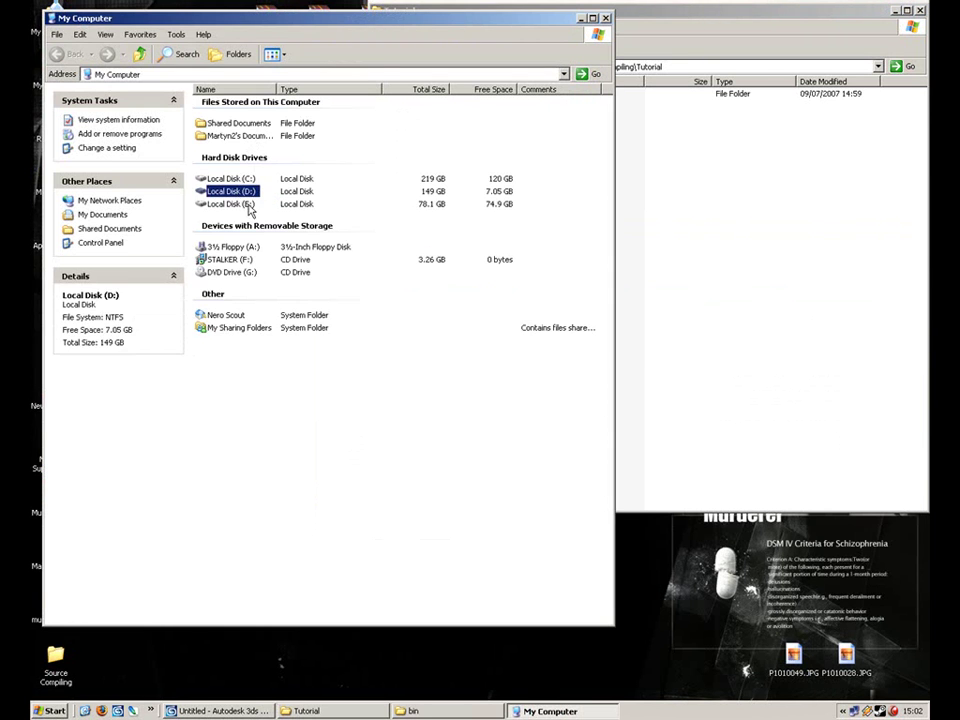
click(252, 204)
double_click(235, 191)
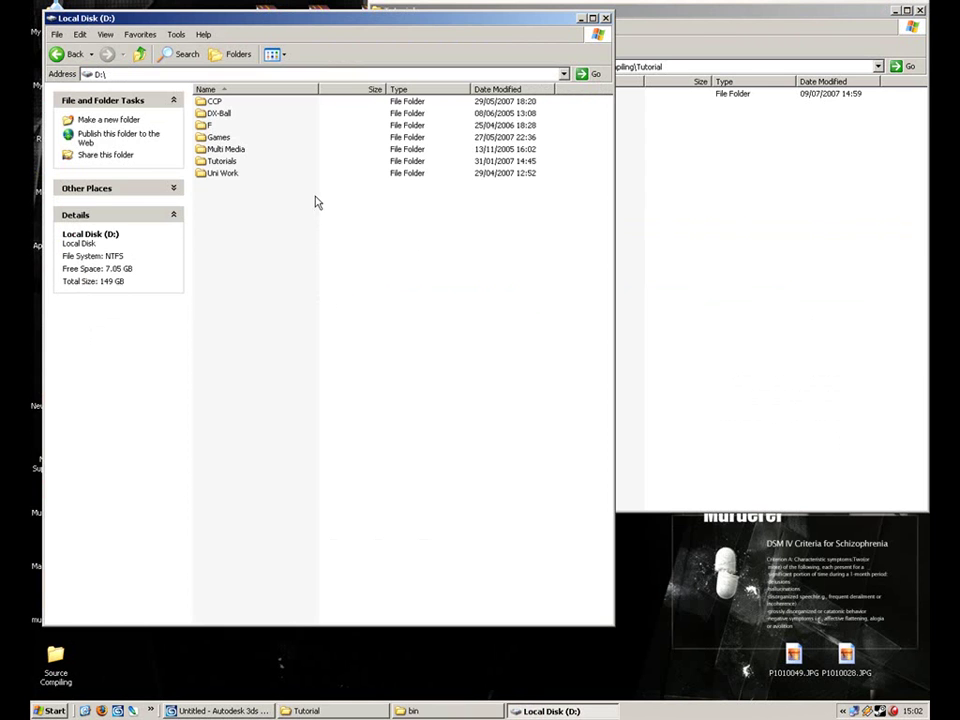
double_click(215, 133)
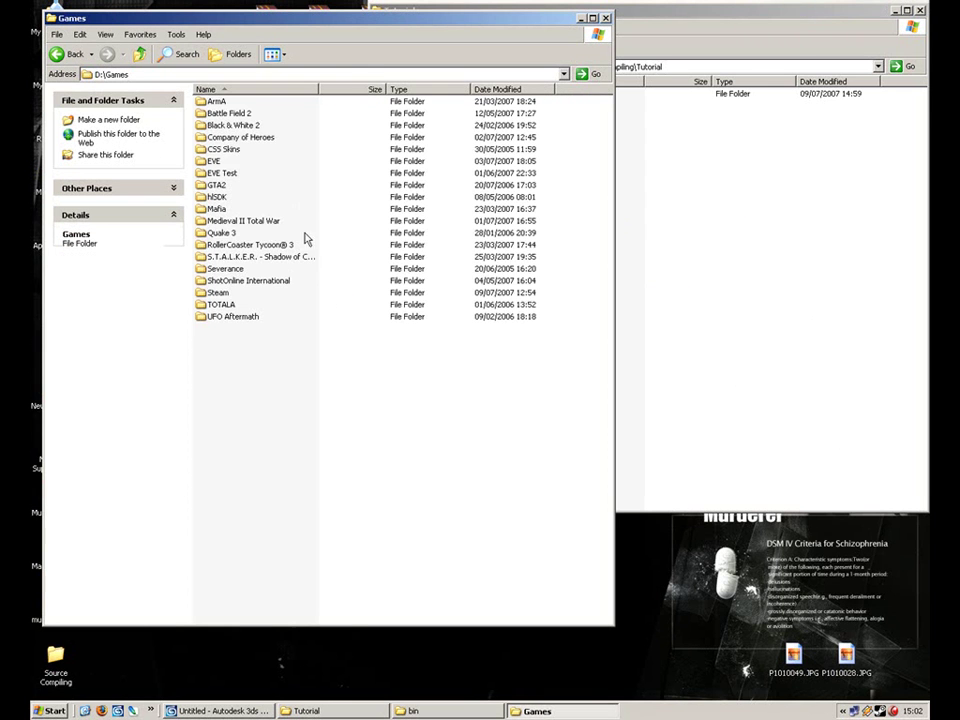
double_click(218, 292)
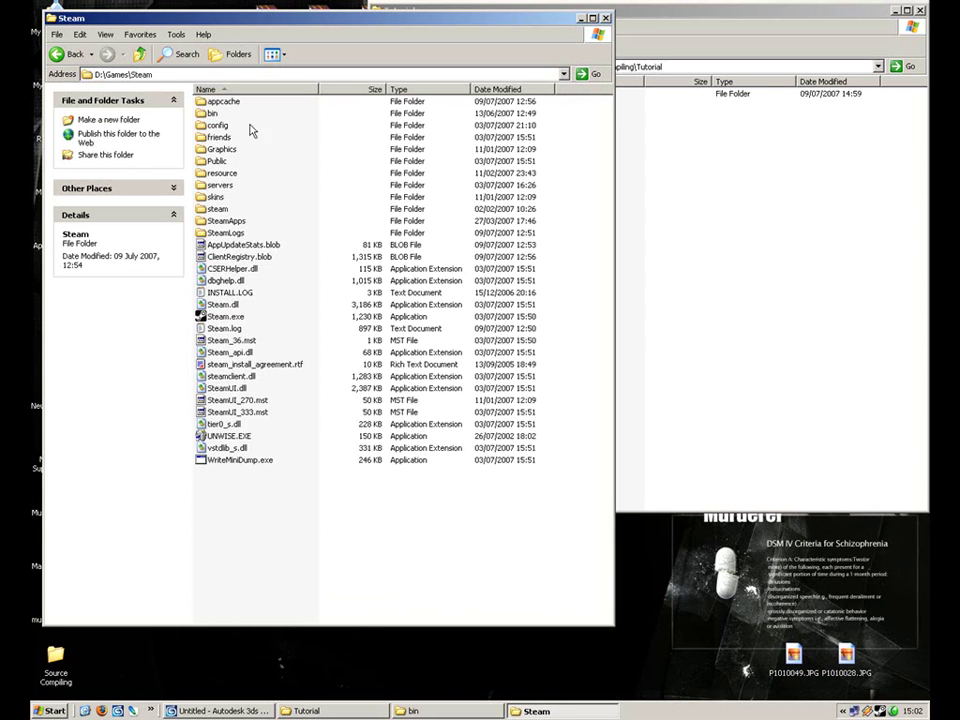
drag(229, 15, 430, 51)
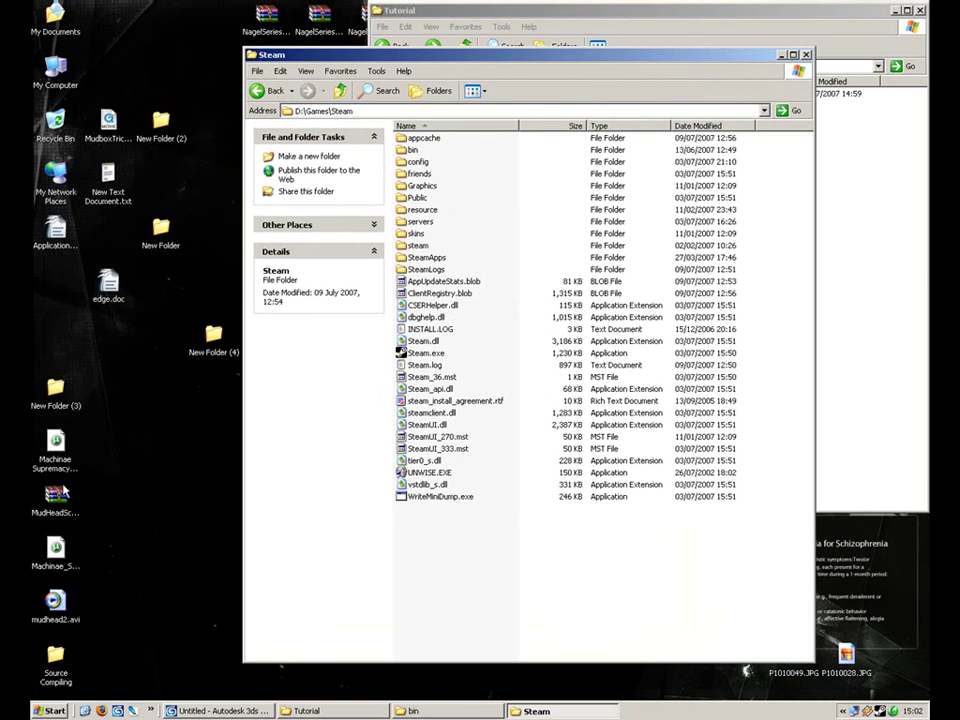
Step: Examine gcfscape163.exe and the Source SDK shortcut in the desktop's Source Compiling folder, and minimise that folder
double_click(60, 676)
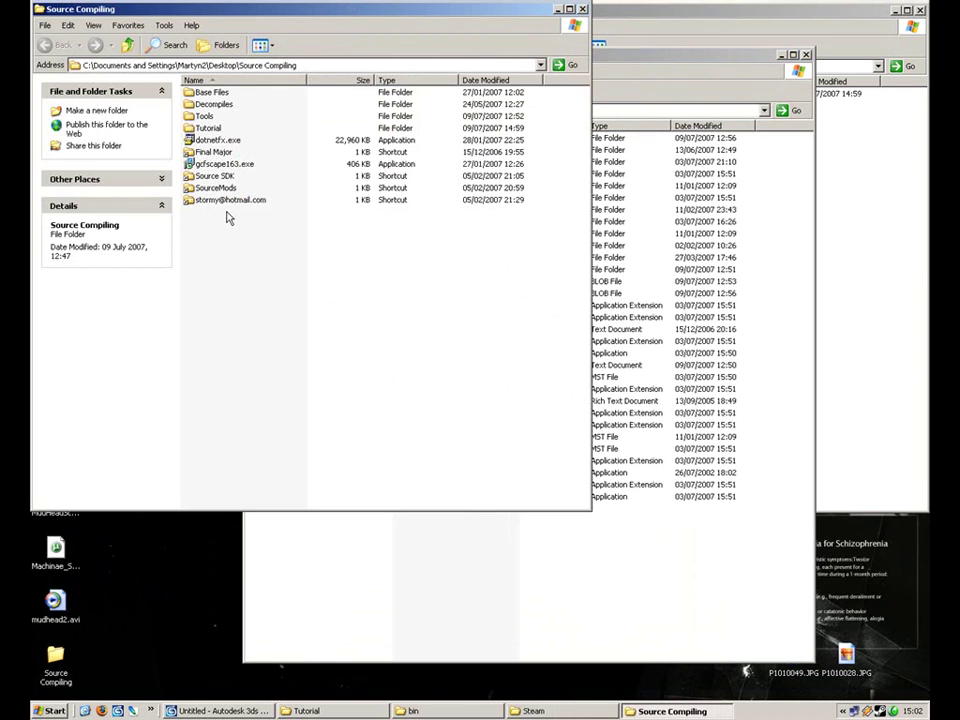
click(226, 164)
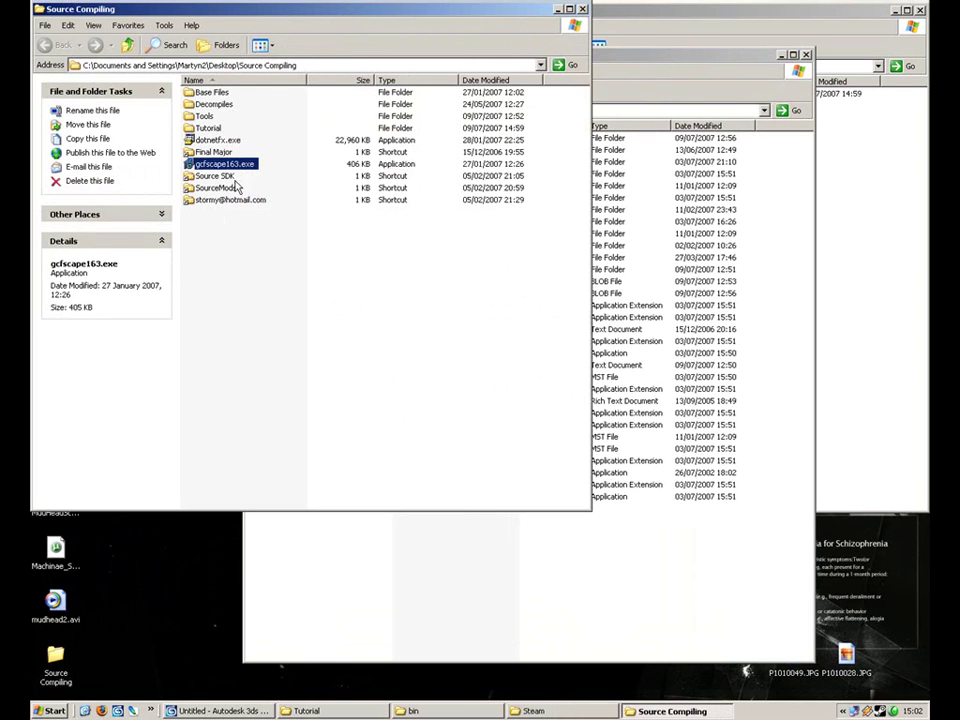
click(253, 259)
click(212, 177)
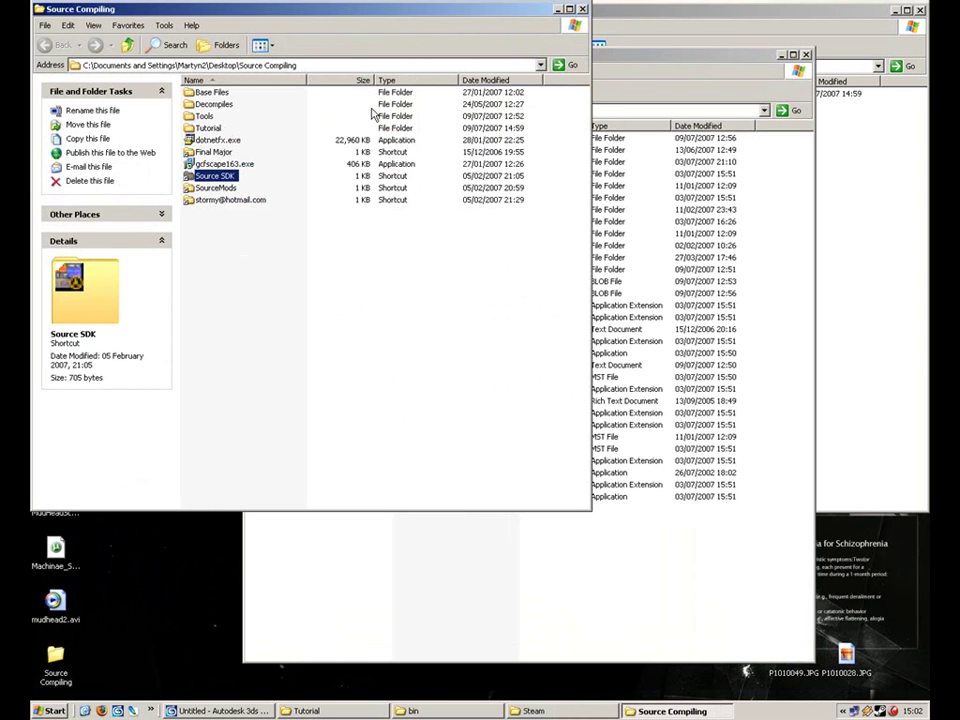
click(557, 9)
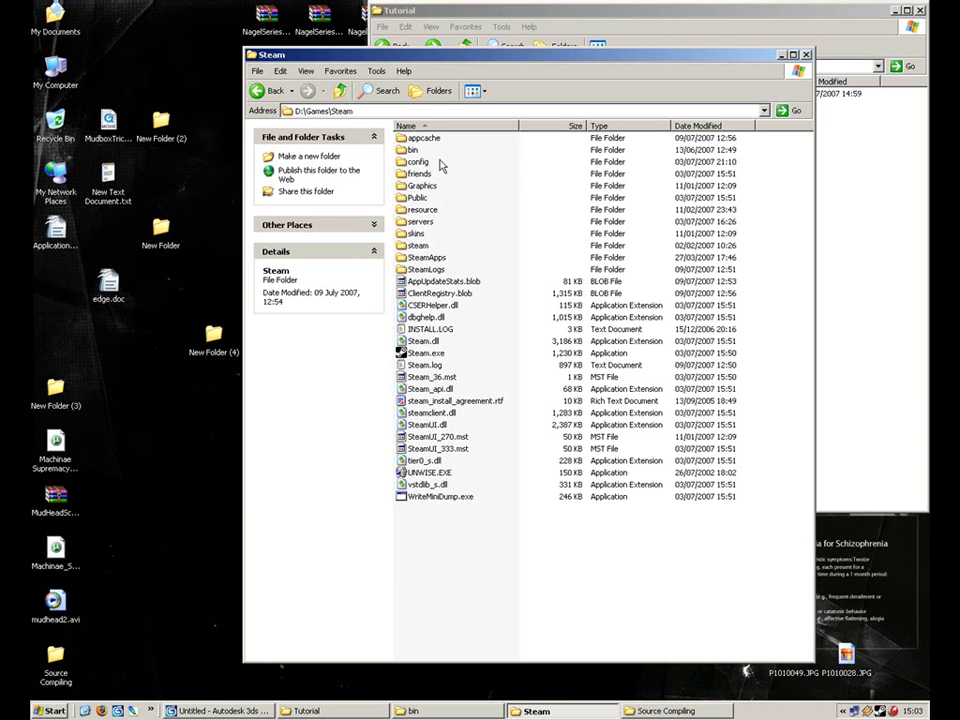
Step: Open the SteamApps folder inside Steam and shift its window aside
click(448, 257)
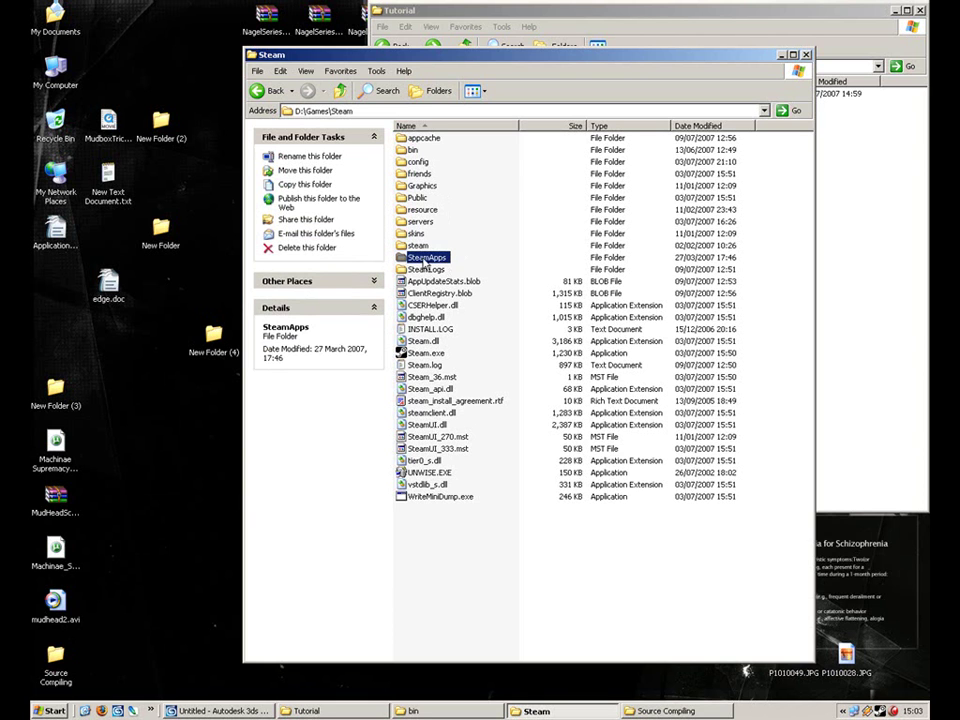
double_click(431, 263)
drag(487, 60, 340, 46)
Step: Open the counter-strike source shared.gcf cache file from the SteamApps folder in GCFScape
click(310, 264)
click(330, 443)
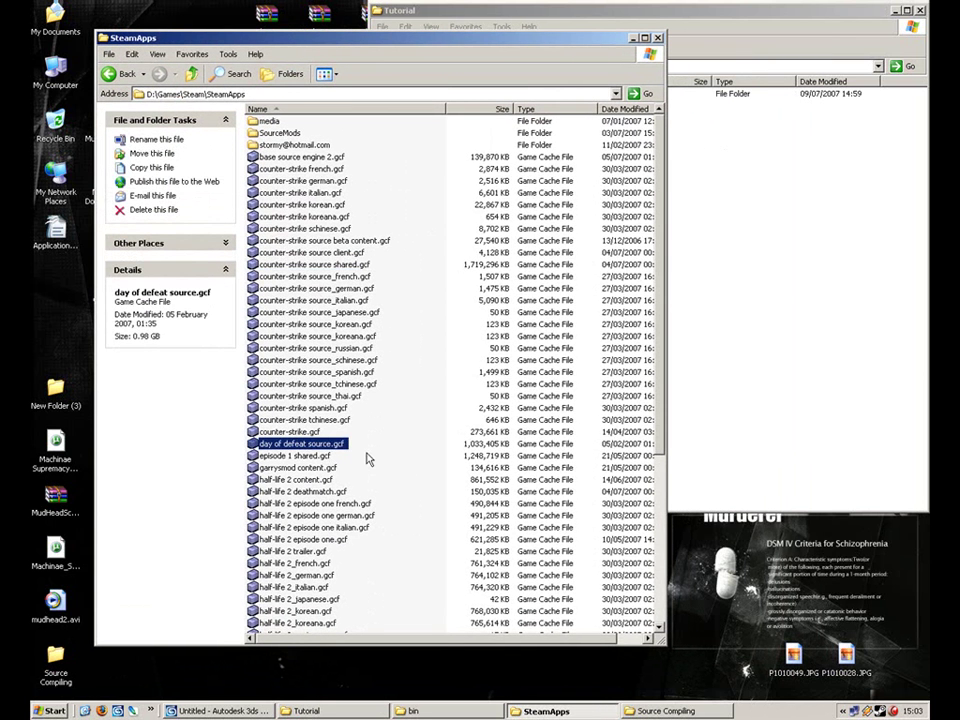
key(Up)
key(Up)
key(Up)
key(Up)
key(Up)
key(Up)
key(Up)
key(Up)
key(Up)
key(Up)
key(Up)
key(Up)
key(Down)
key(Up)
key(Up)
key(Up)
key(Up)
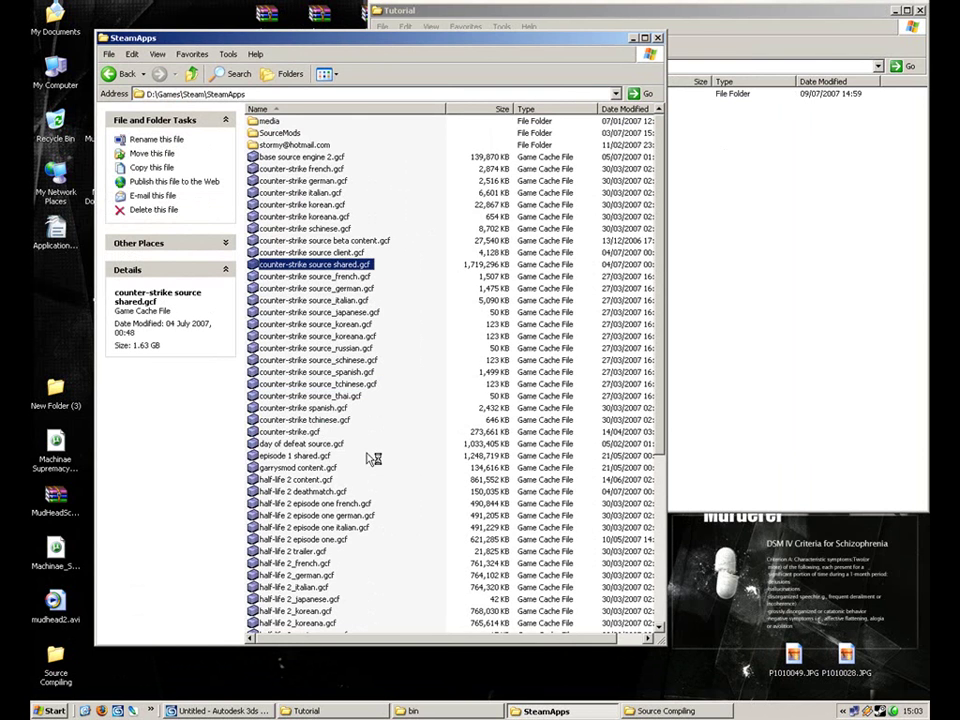
key(Return)
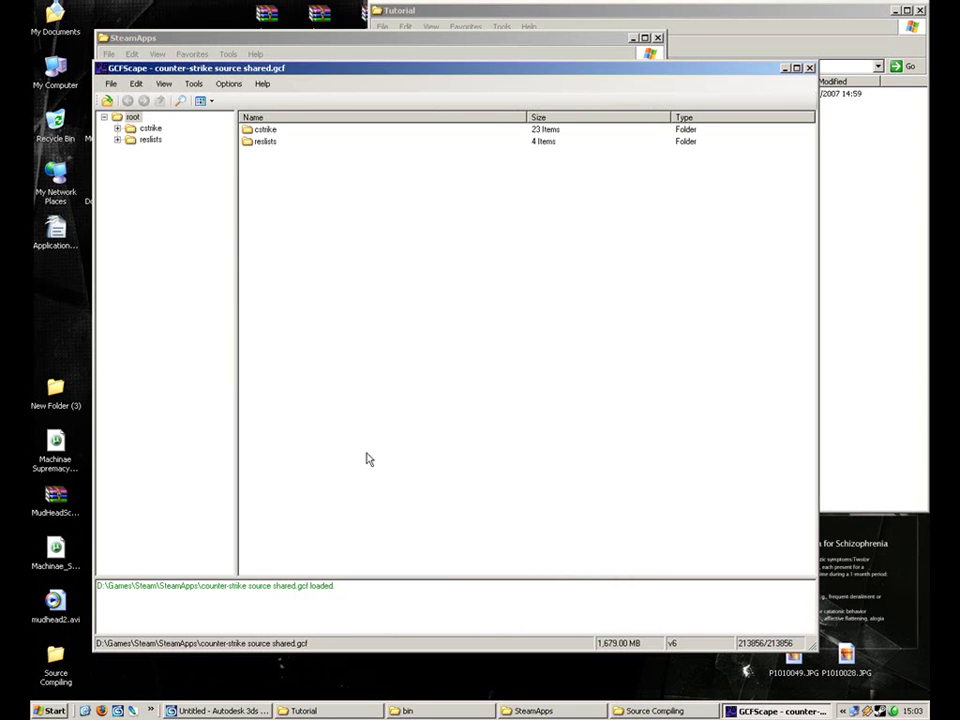
Step: Browse the archive to cstrike\models\weapons and expand the weapons folder
double_click(150, 129)
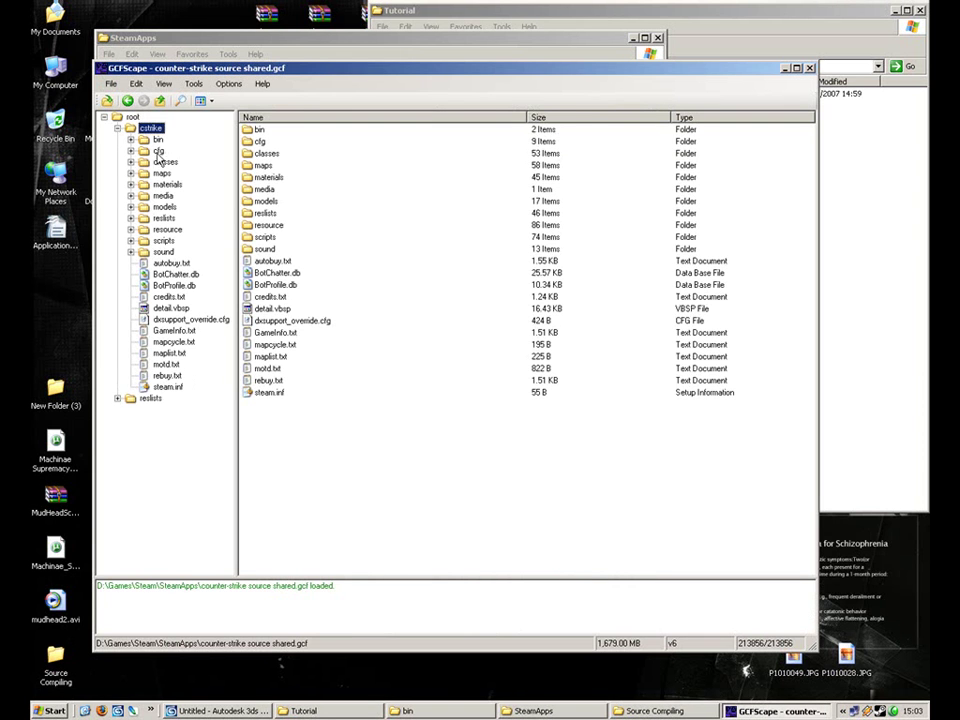
click(163, 207)
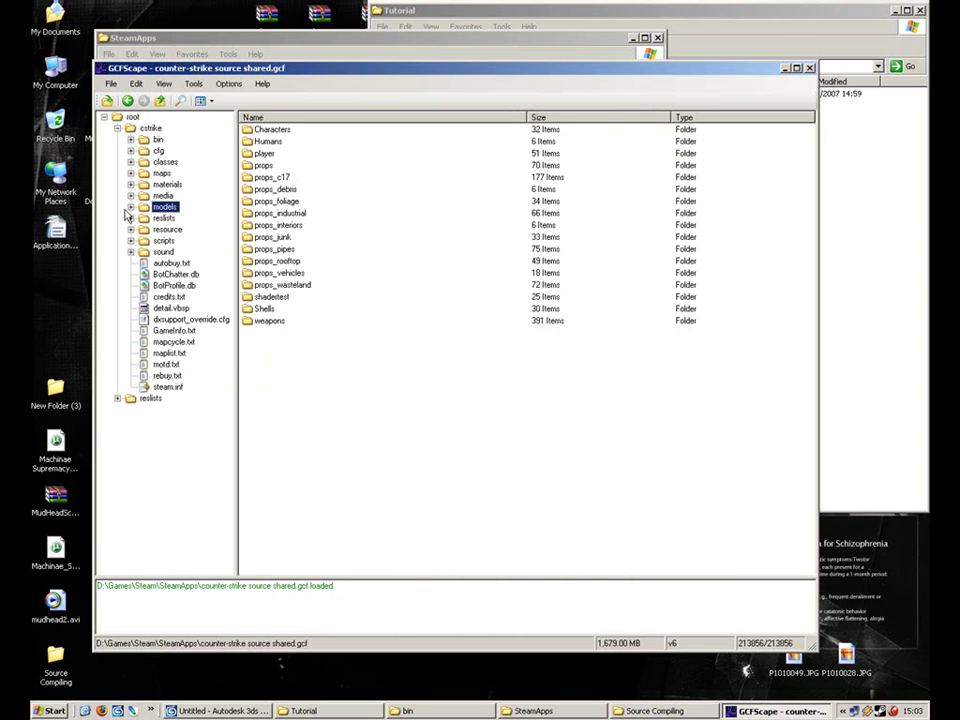
click(130, 207)
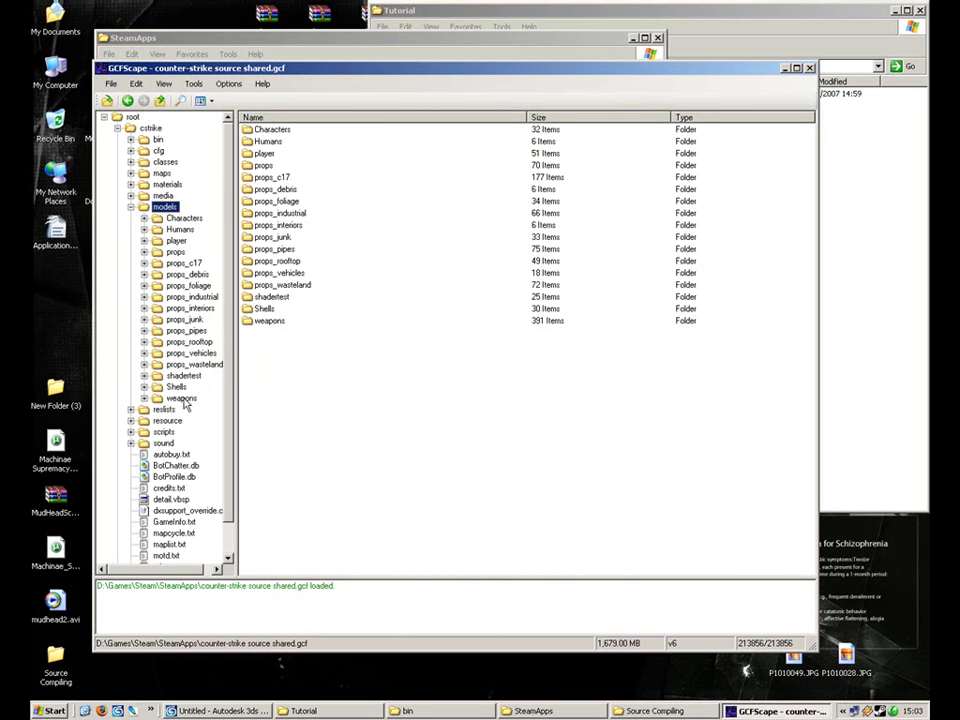
click(188, 399)
click(144, 398)
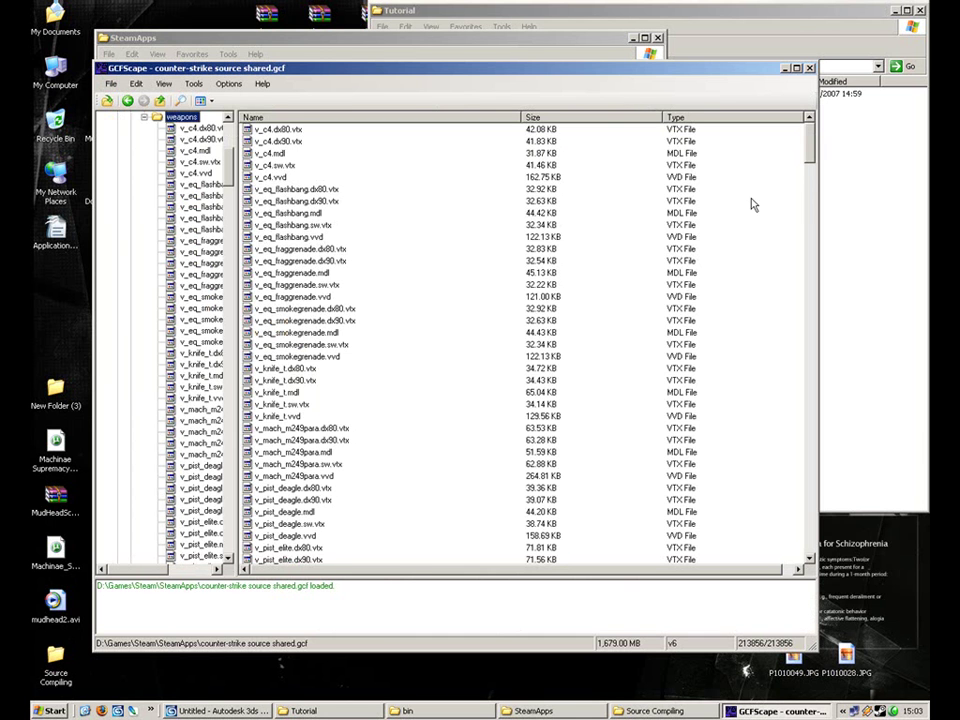
Step: Select all five v_pist_glock18 files, from v_pist_glock18.dx80.vtx to v_pist_glock18.vvd, in the weapons folder
drag(812, 150, 755, 175)
click(318, 468)
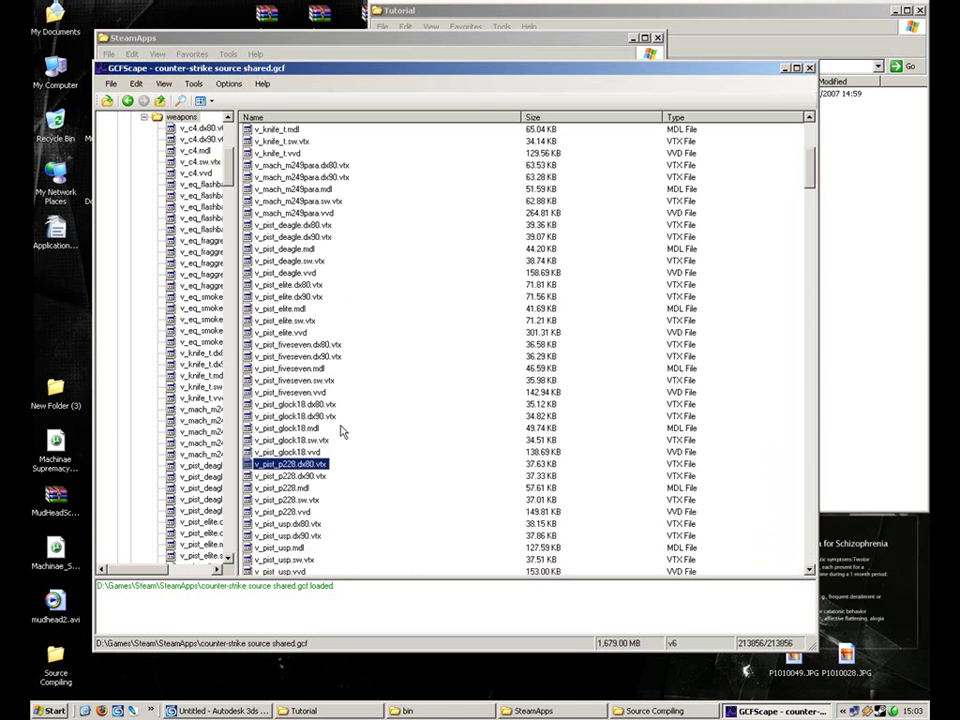
click(314, 453)
key(Up)
key(Up)
key(Up)
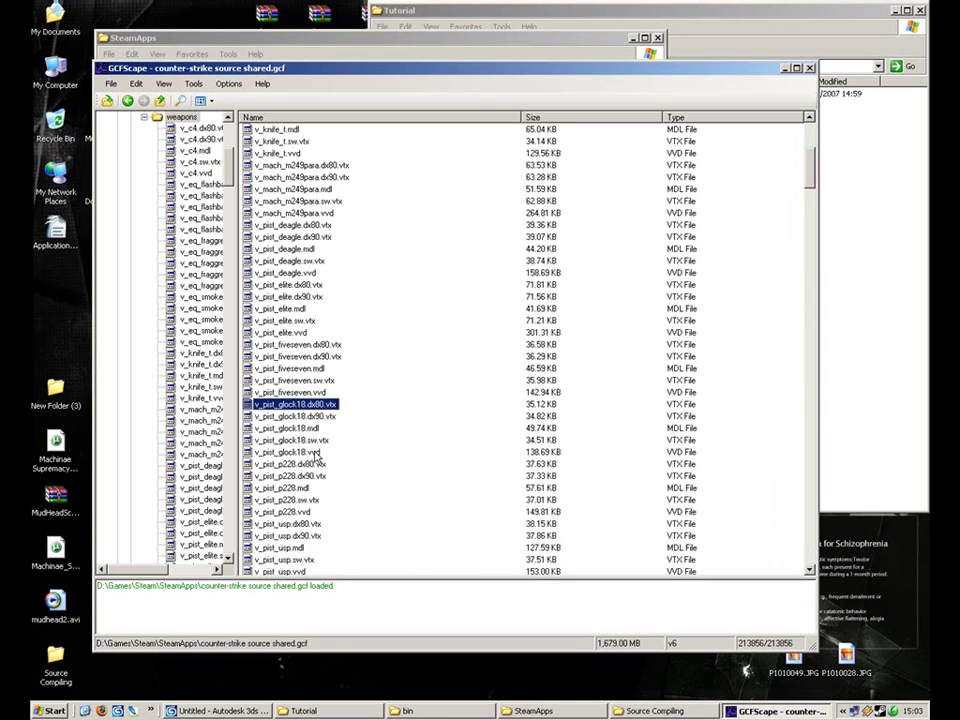
key(Up)
key(Down)
key(Down)
key(Down)
key(Down)
key(Up)
key(Down)
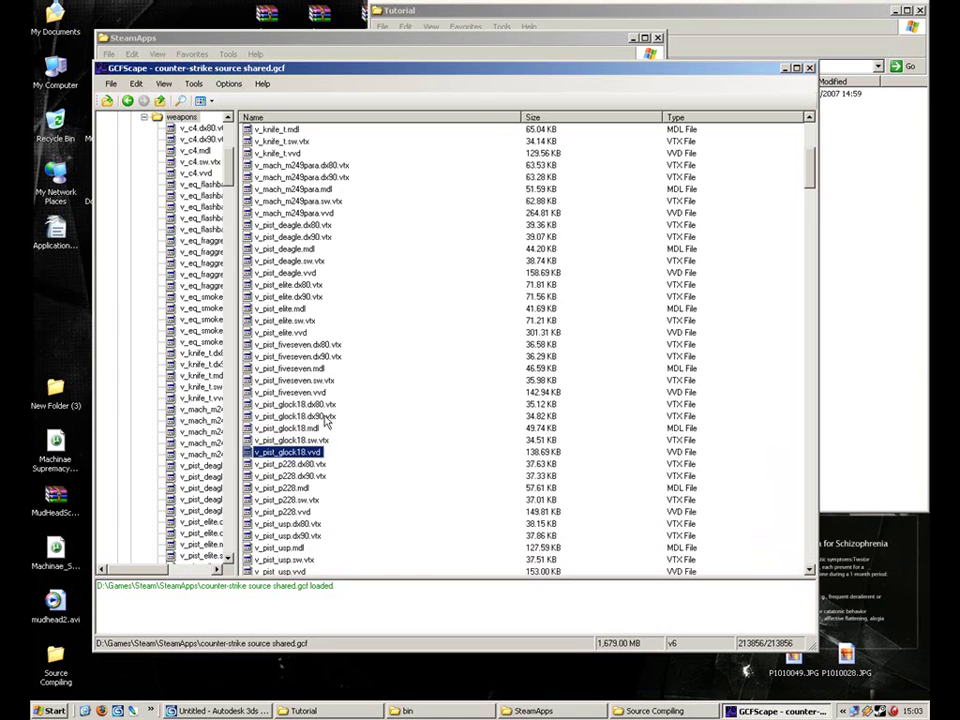
shift+click(290, 405)
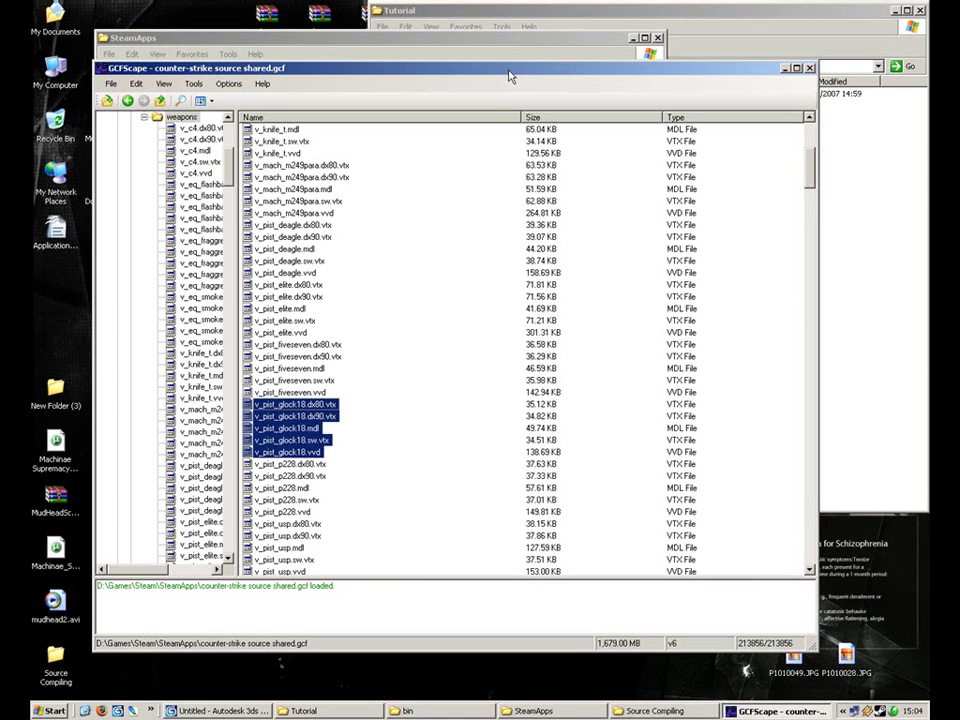
Step: Extract the selected v_pist_glock18 files into the Source Compiling\Tutorial folder and minimise the archive window
drag(502, 69, 468, 108)
click(586, 22)
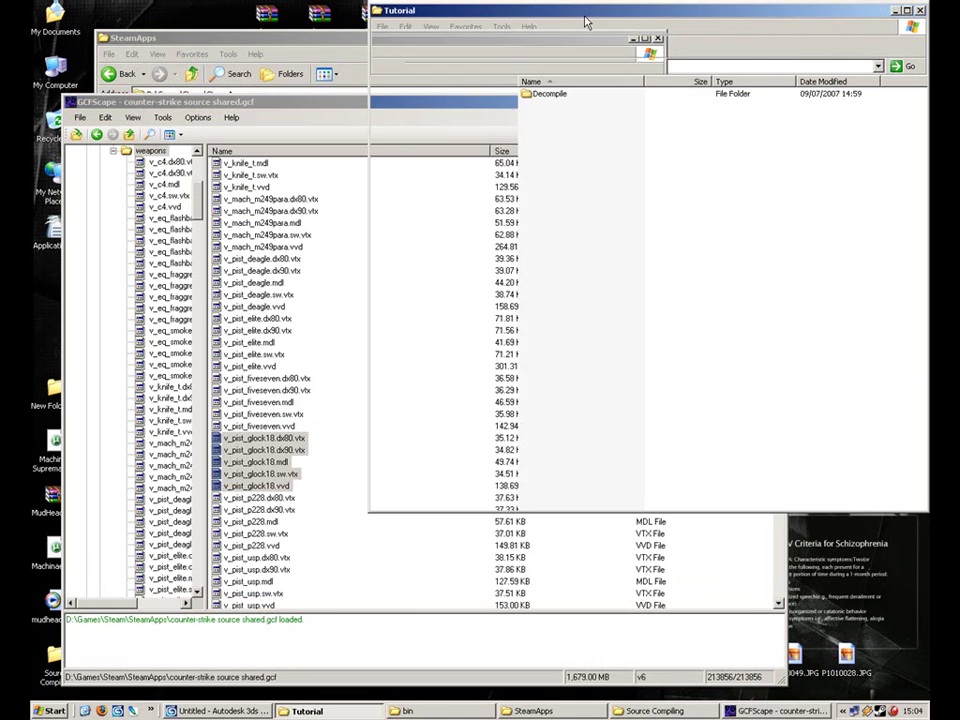
click(314, 481)
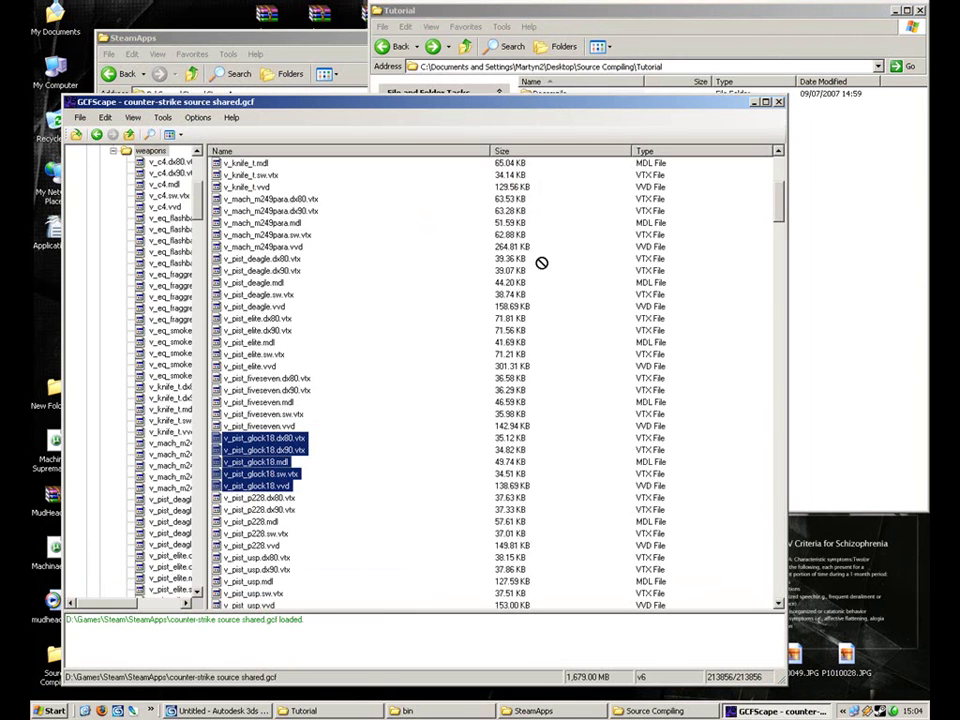
click(438, 73)
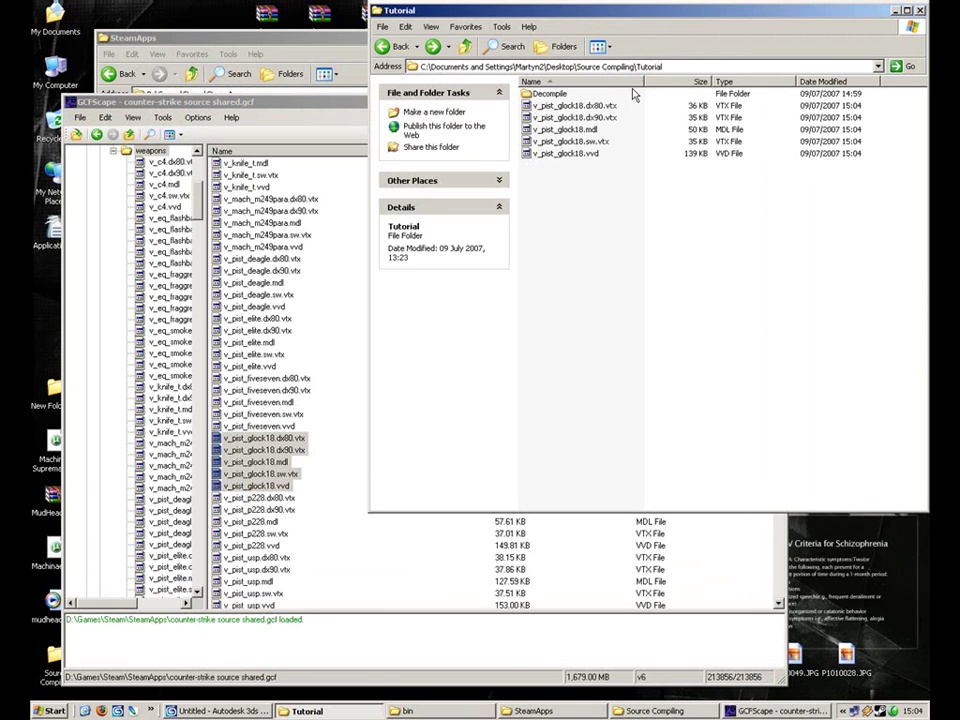
click(493, 70)
click(706, 68)
click(357, 101)
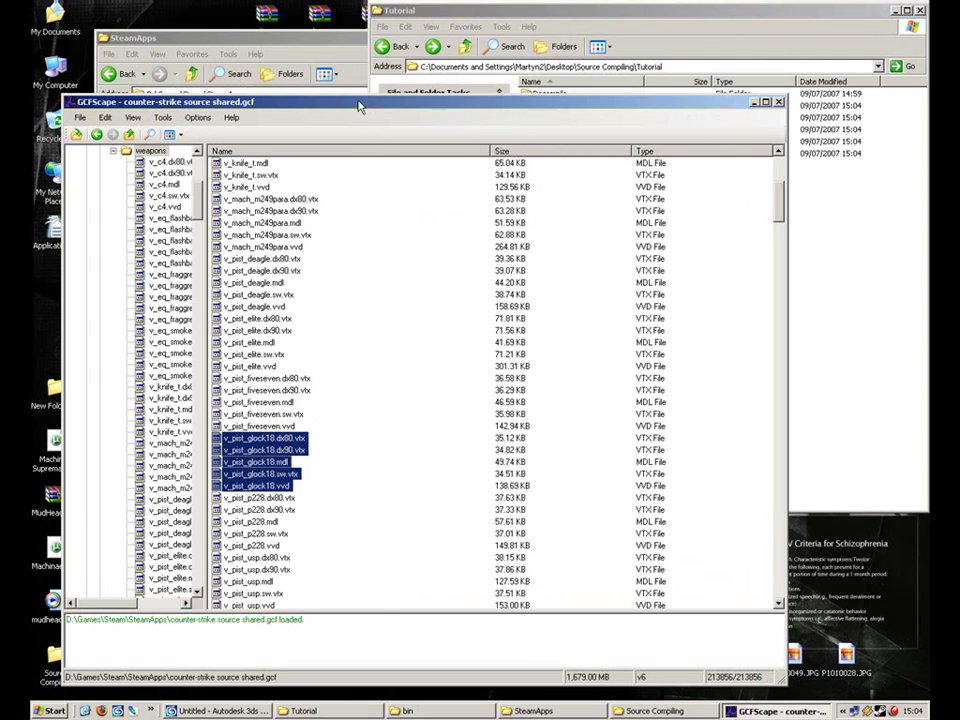
click(754, 103)
Step: Review the shortcuts in the Source Compiling folder, look into the Source SDK bin folder, and return to the Tutorial folder
key(alt+Left)
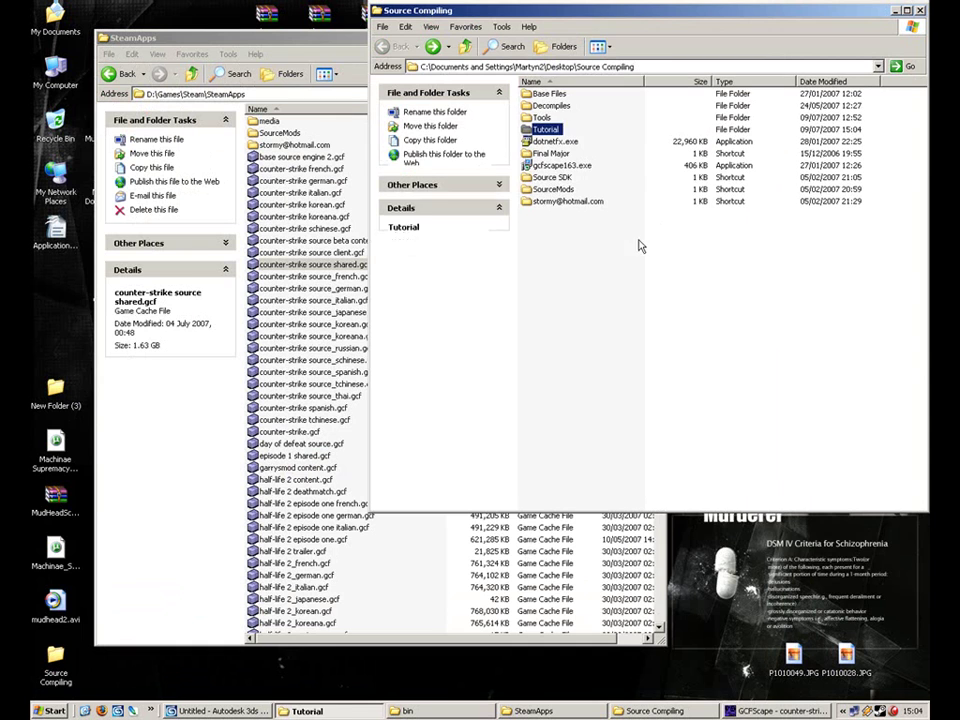
click(570, 201)
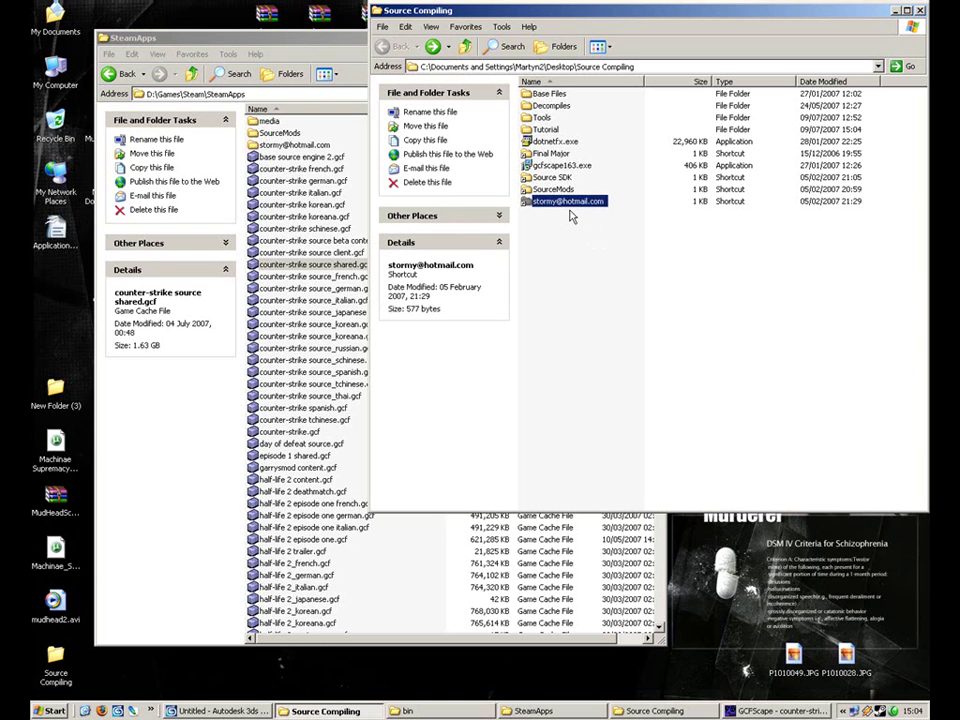
key(Up)
key(Up)
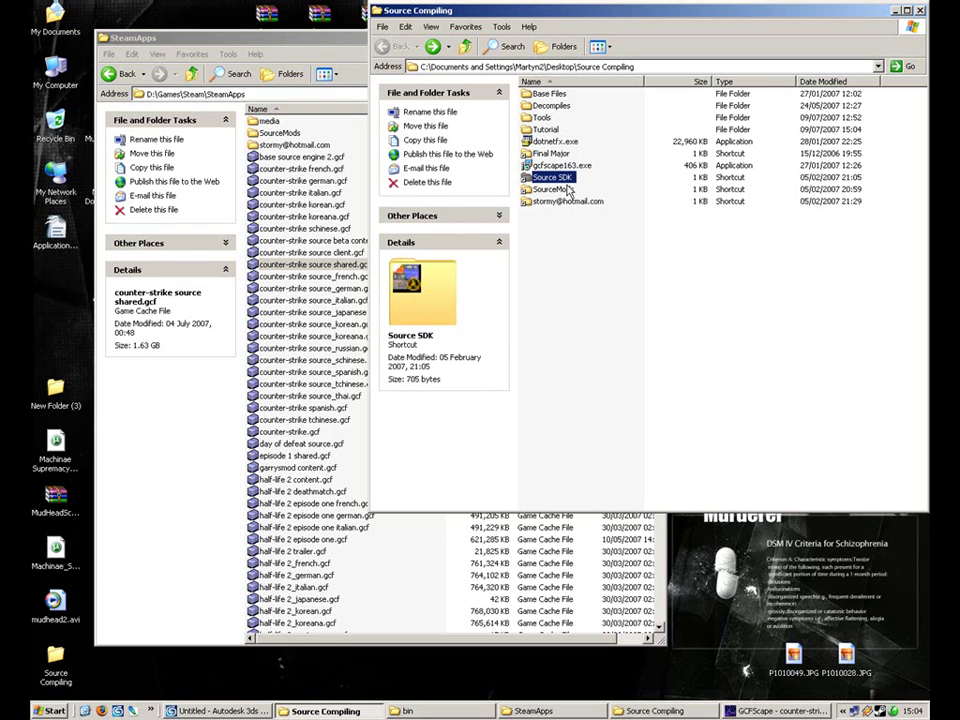
key(Return)
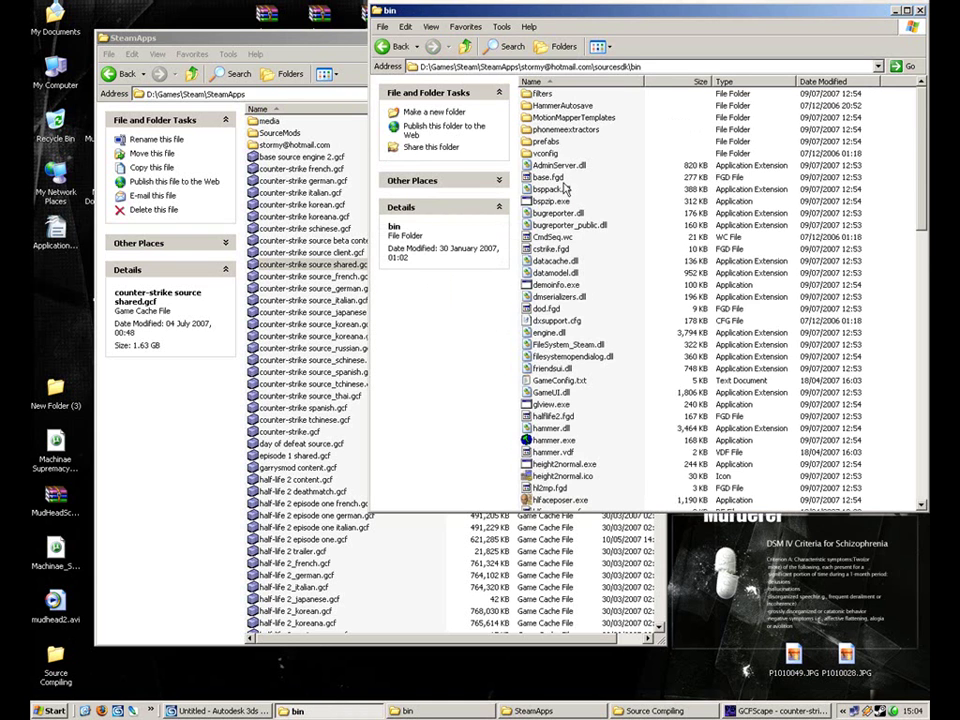
key(BackSpace)
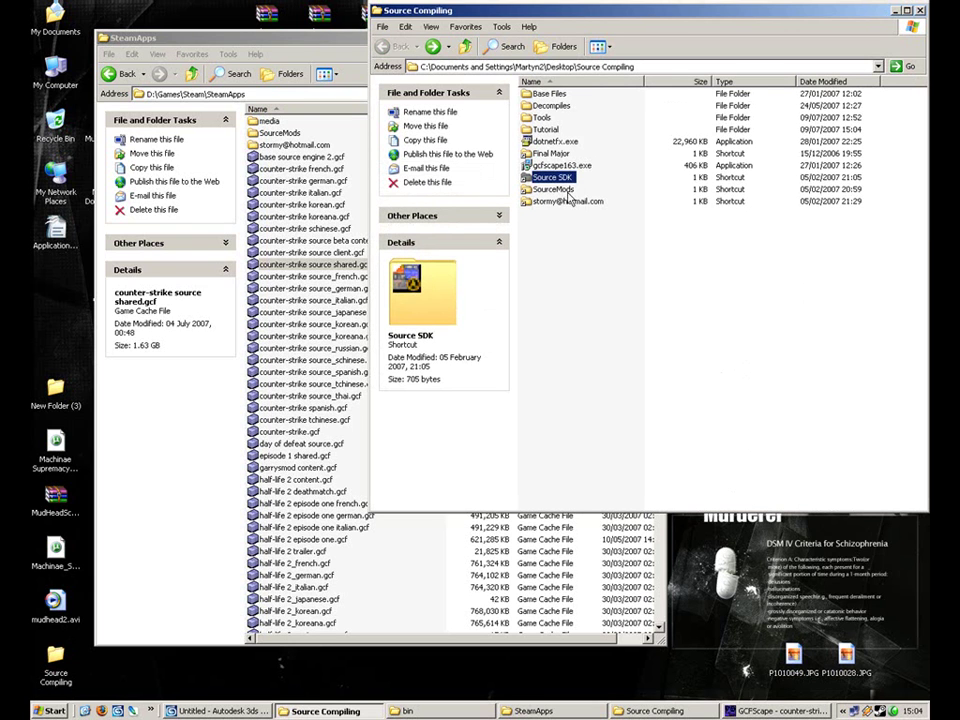
click(566, 201)
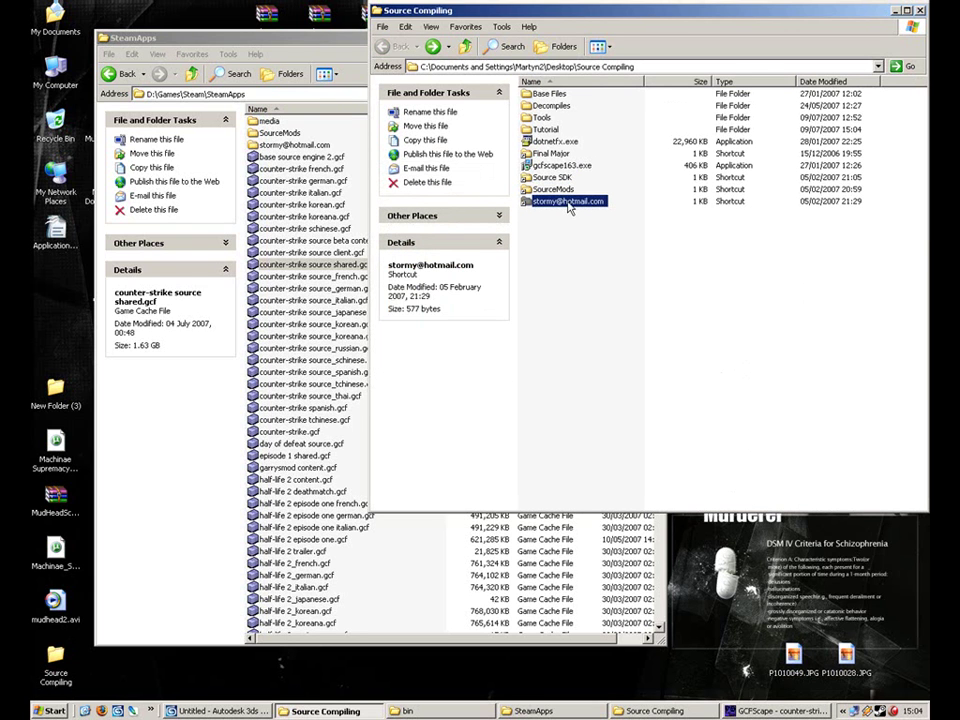
double_click(543, 129)
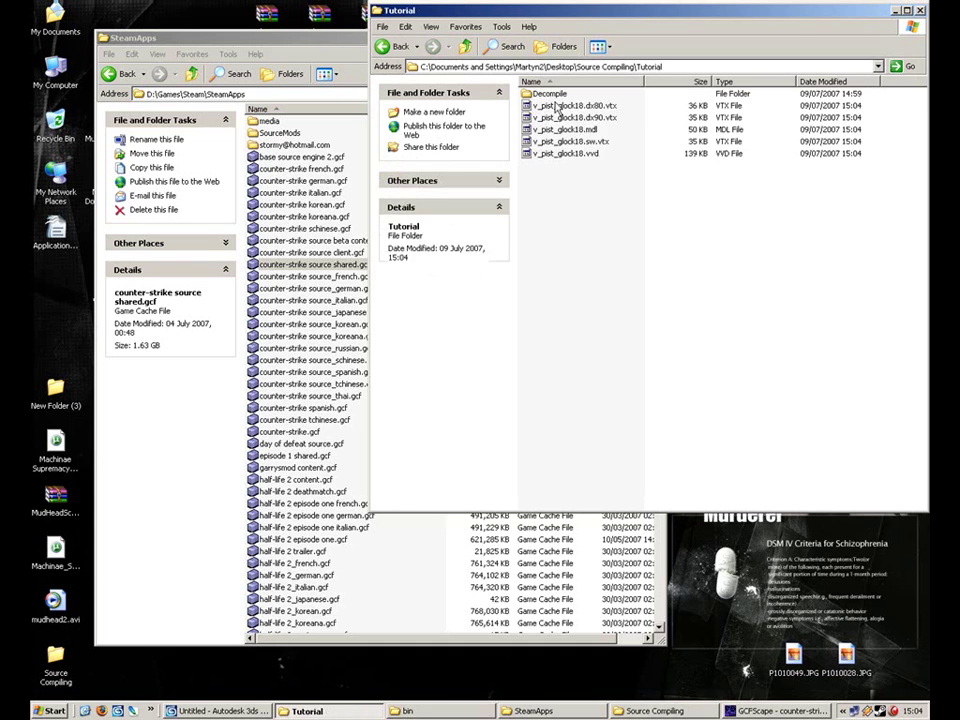
Step: Clear the file selection in the Tutorial folder and minimise the SteamApps window
drag(589, 221, 540, 104)
click(593, 194)
click(340, 264)
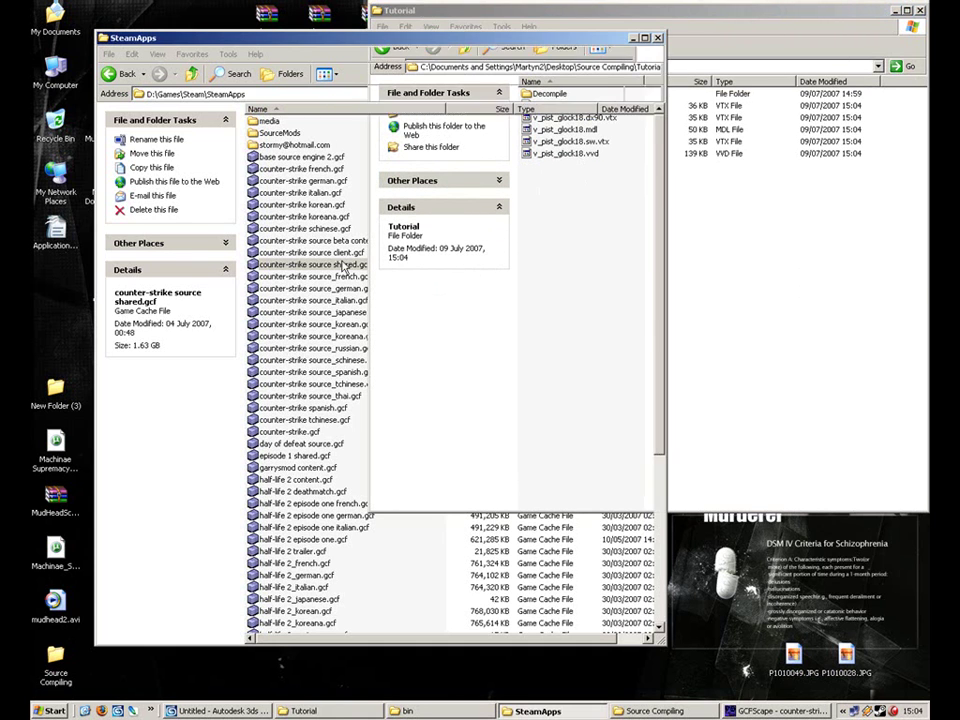
click(632, 39)
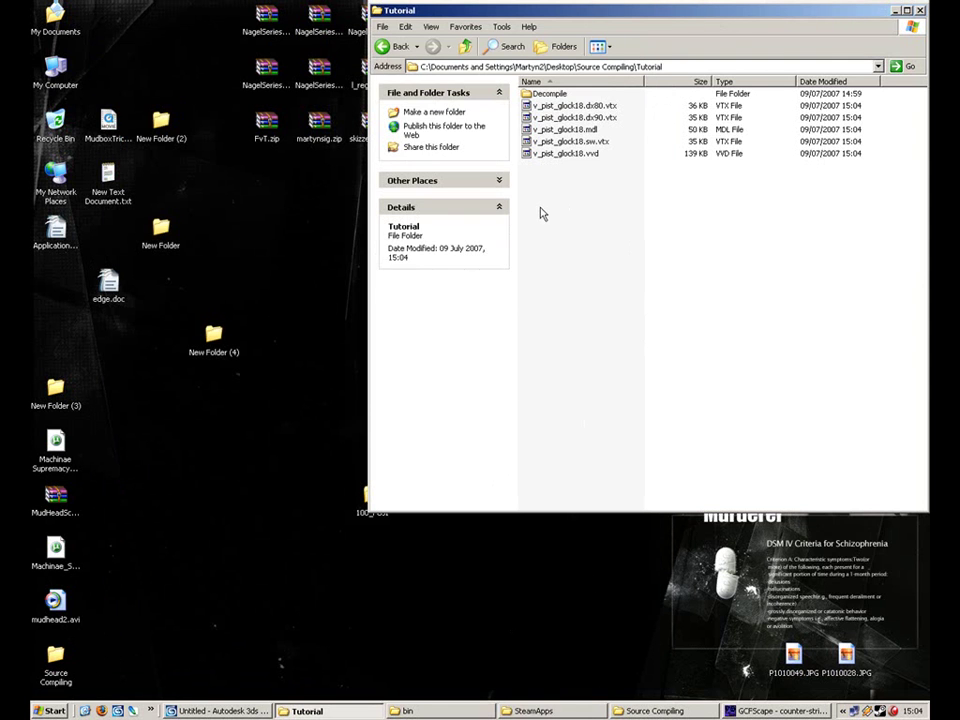
Step: Launch mdldecompiler.exe from the Source SDK bin folder, place its window aside and bring the Tutorial folder forward
click(433, 712)
click(565, 574)
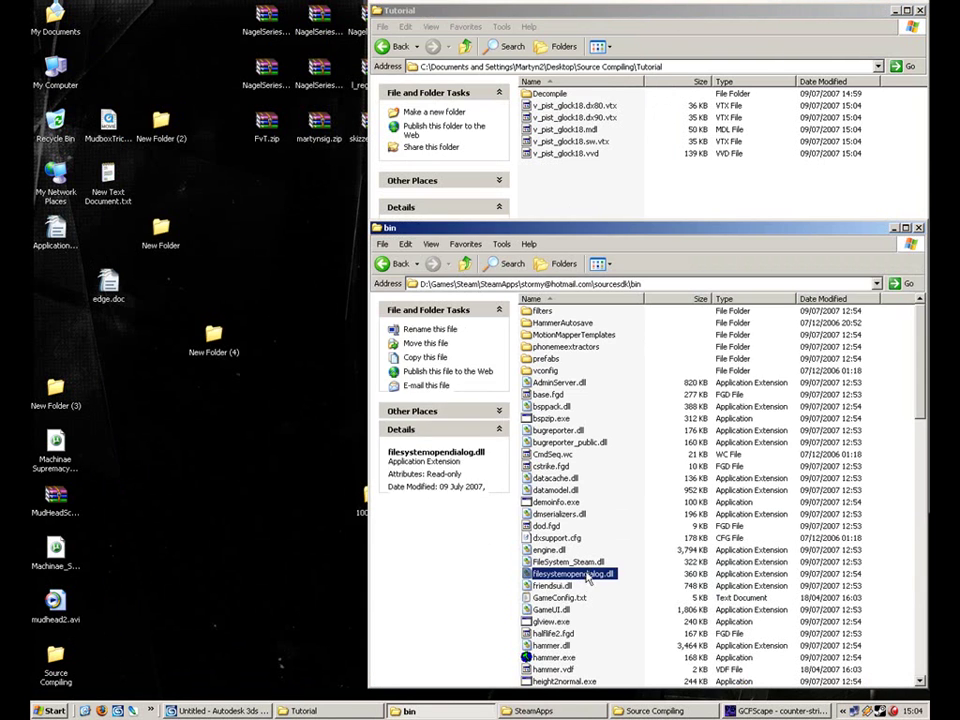
scroll(608, 531, down, 4)
click(592, 659)
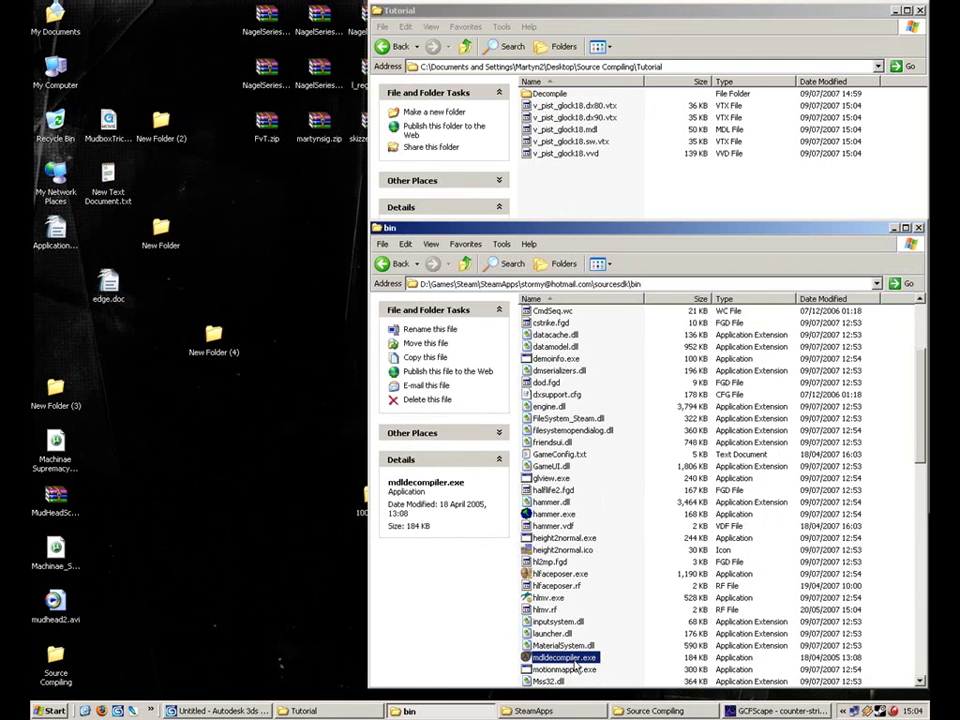
double_click(576, 664)
drag(418, 188, 272, 79)
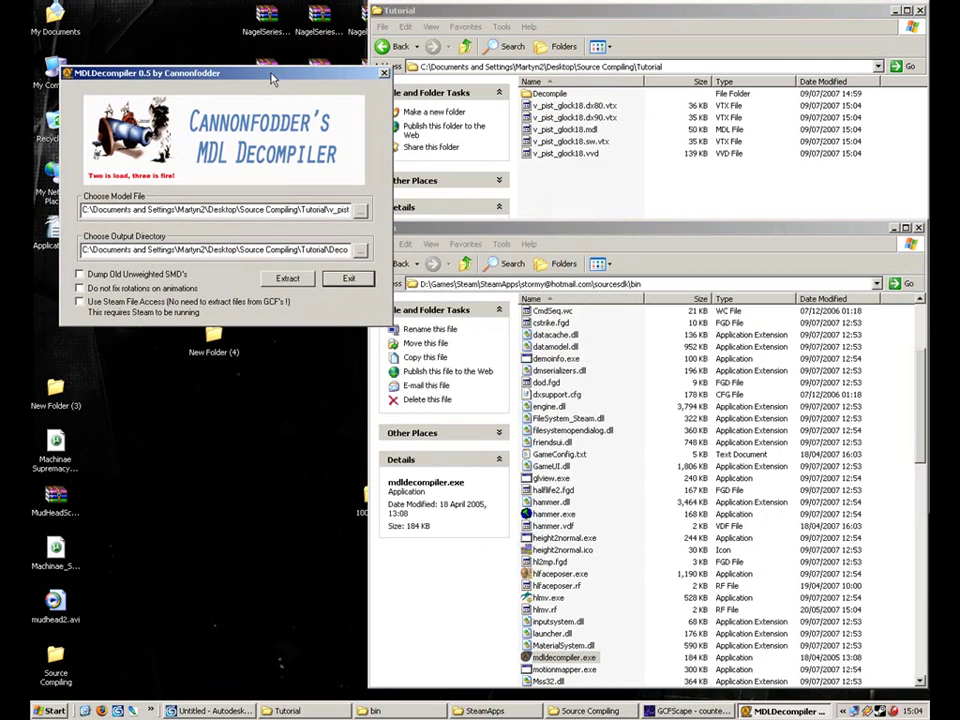
click(665, 172)
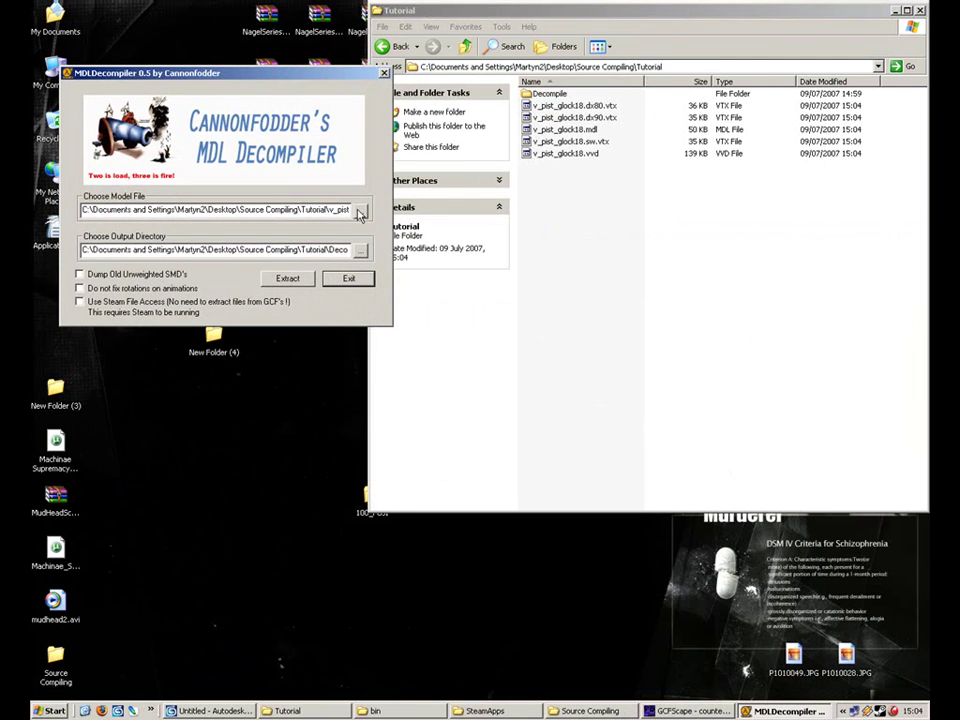
Step: Choose v_pist_glock18.mdl in the Tutorial folder as the model file for the decompiler
click(360, 213)
drag(251, 97, 375, 400)
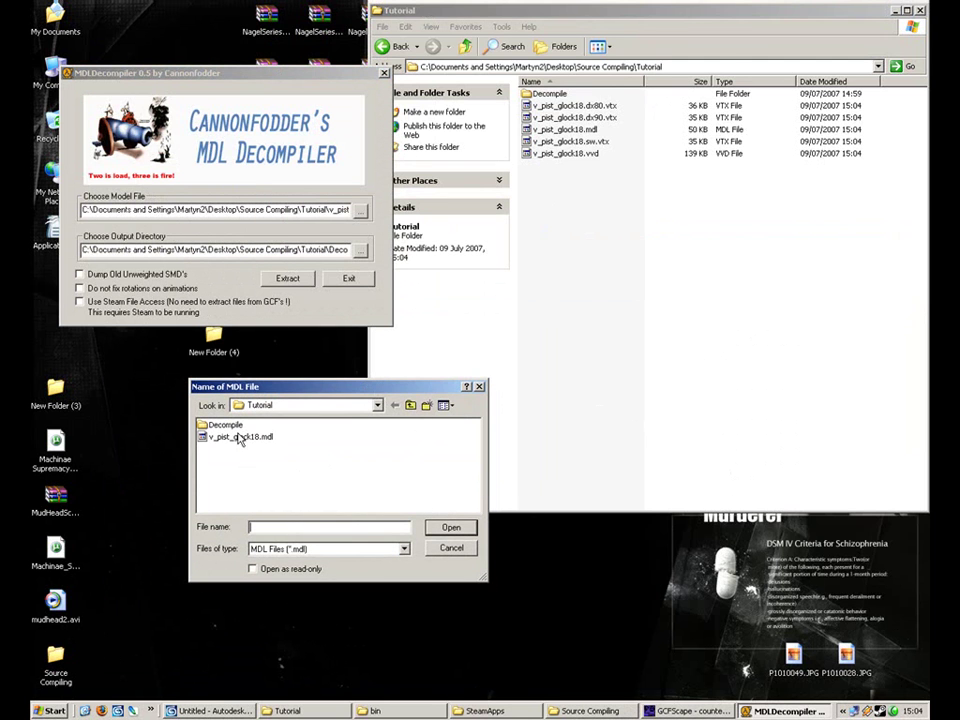
click(235, 437)
click(376, 405)
click(374, 406)
click(240, 440)
click(453, 531)
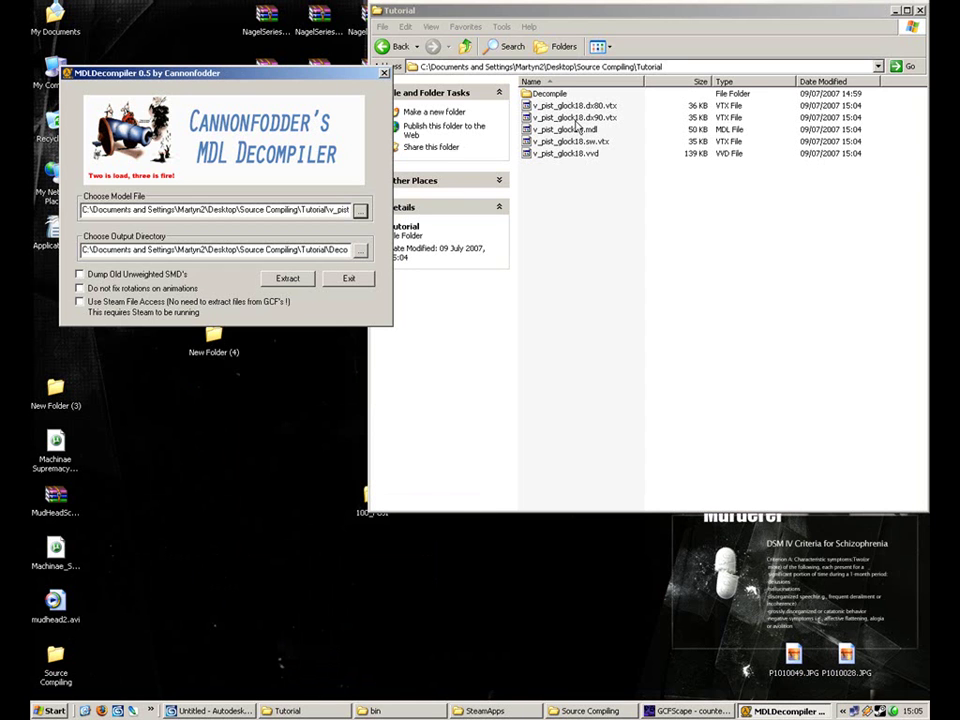
Step: Check where the Tutorial folder sits inside the Source Compiling folder and return to it
click(580, 218)
key(BackSpace)
key(Return)
key(BackSpace)
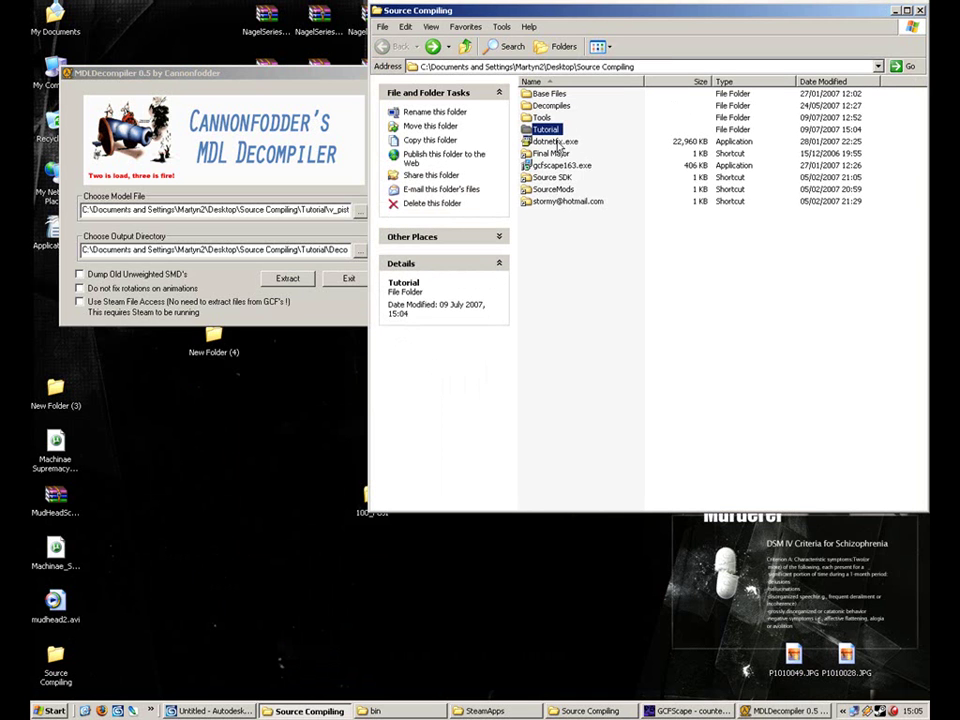
key(Return)
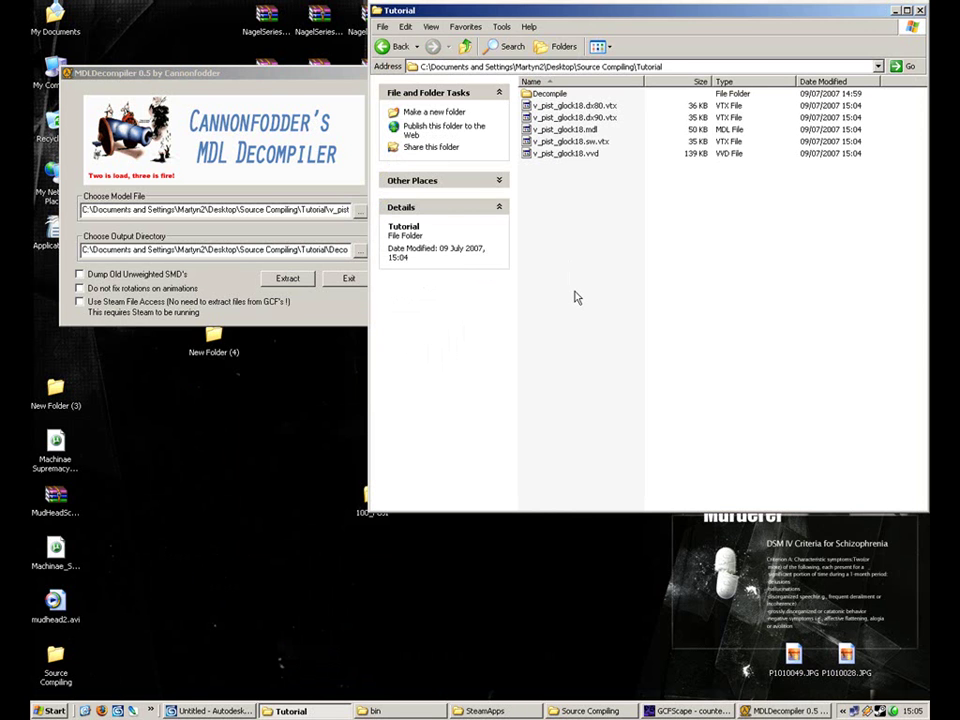
Step: Reselect v_pist_glock18.mdl as the model file and set the Tutorial\Decompile folder as the output directory
drag(328, 209, 425, 226)
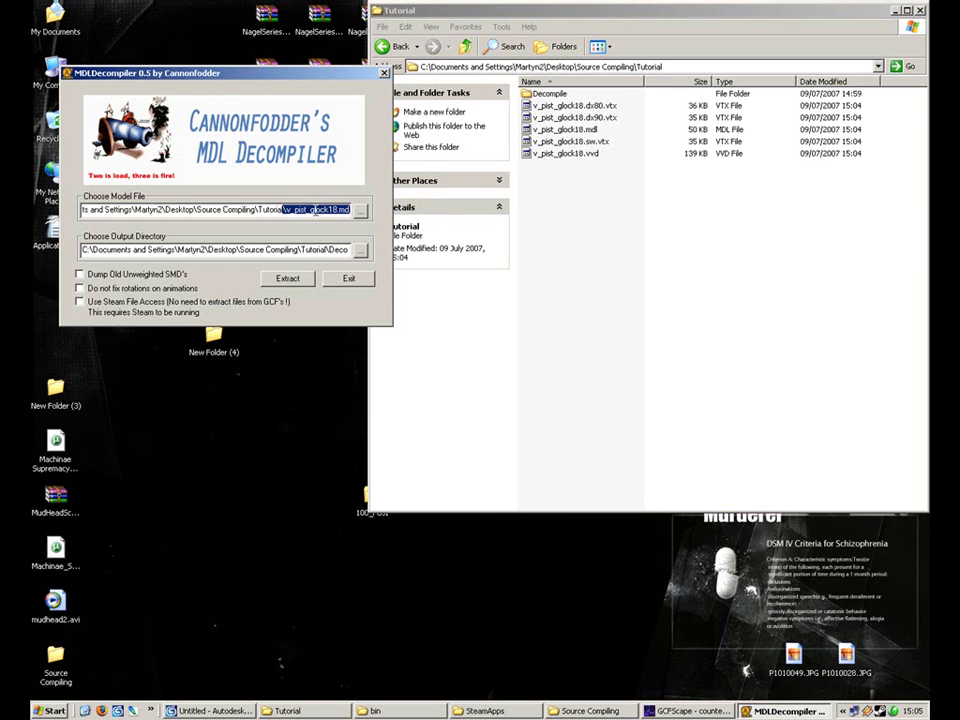
click(360, 211)
click(240, 436)
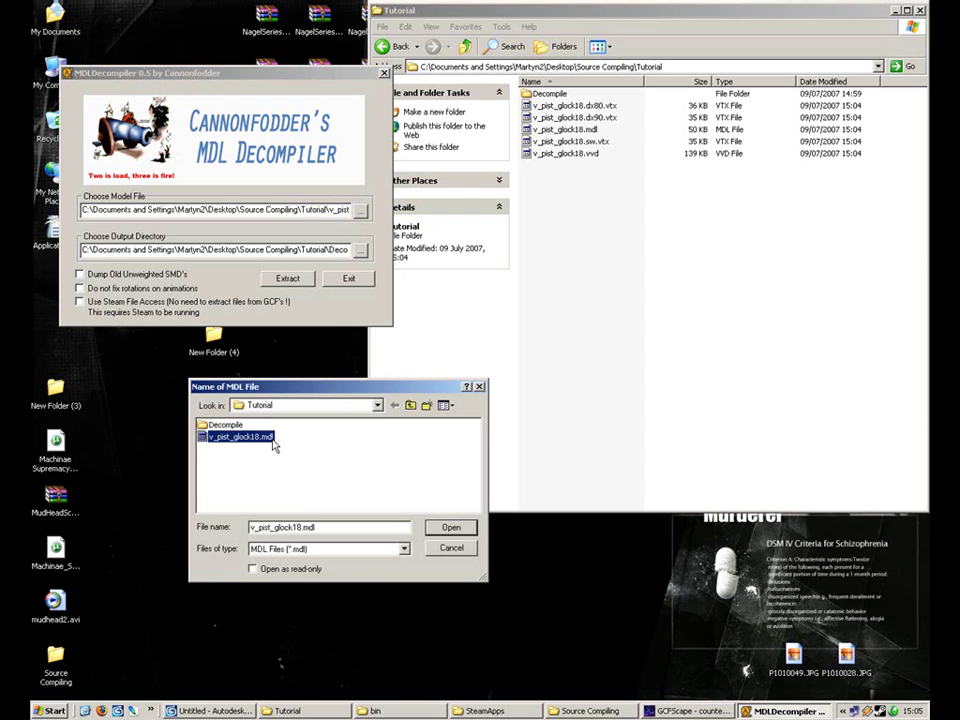
click(452, 530)
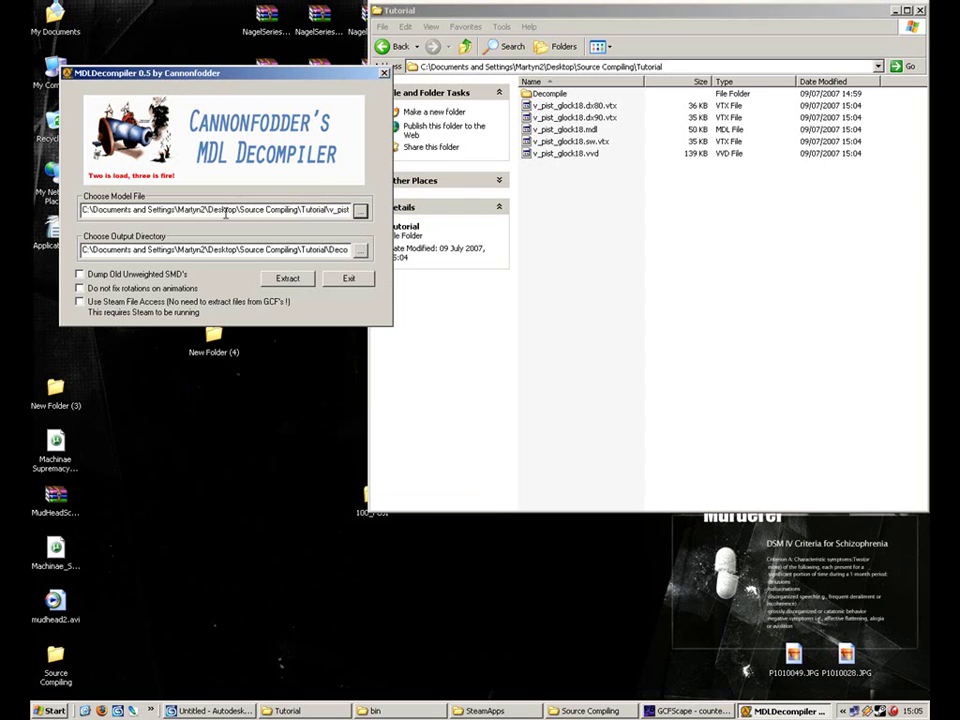
click(360, 250)
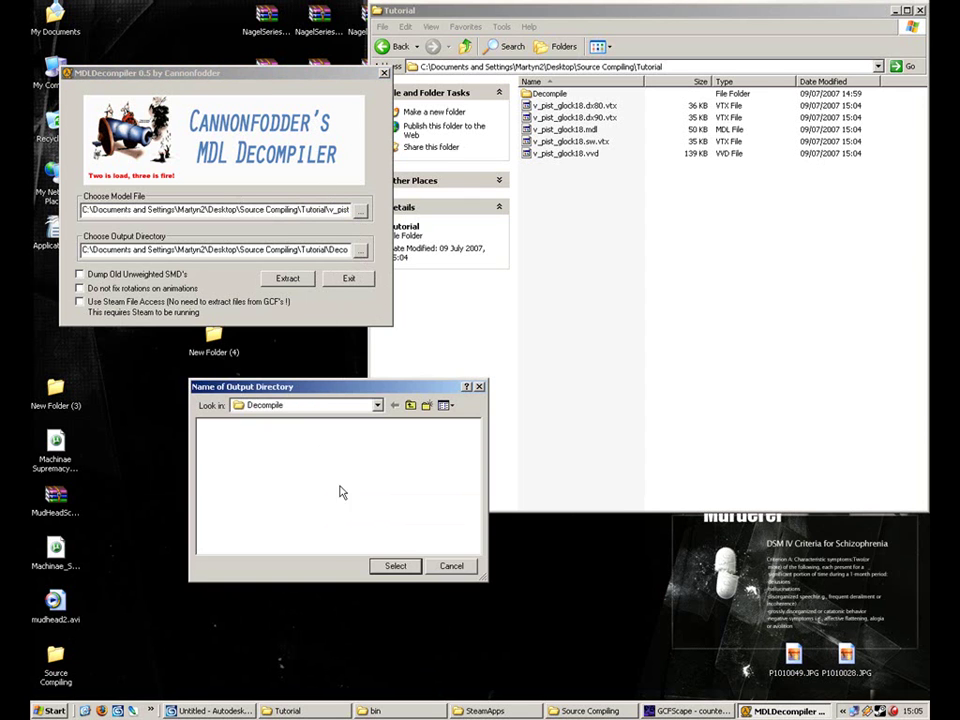
click(395, 566)
Step: Extract the v_pist_glock18.mdl model into the Decompile folder and dismiss the decompiler's message
click(550, 94)
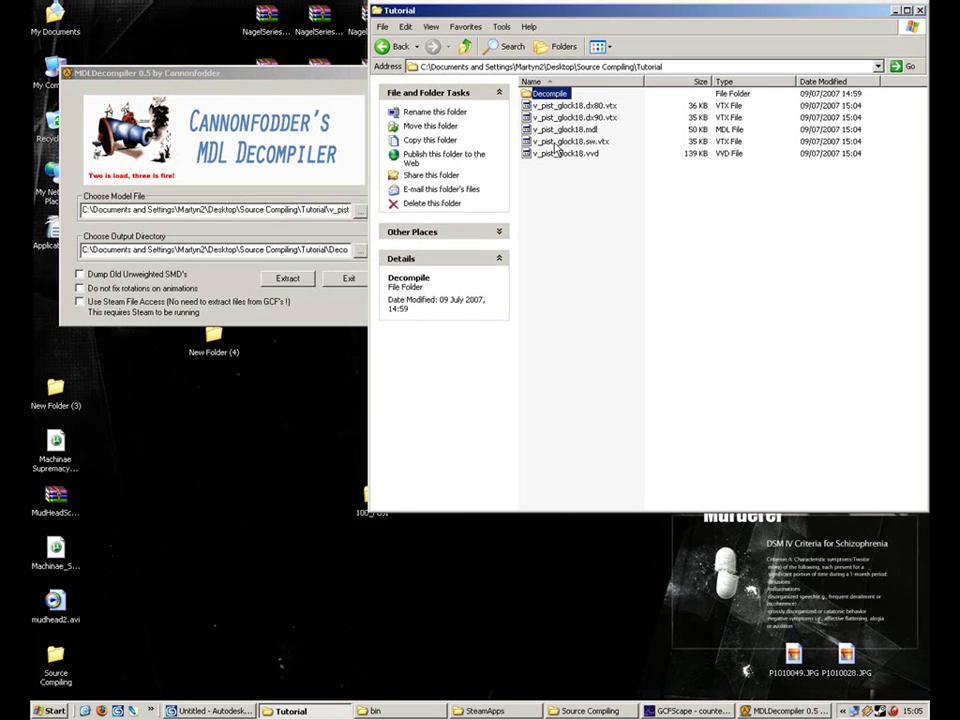
click(313, 315)
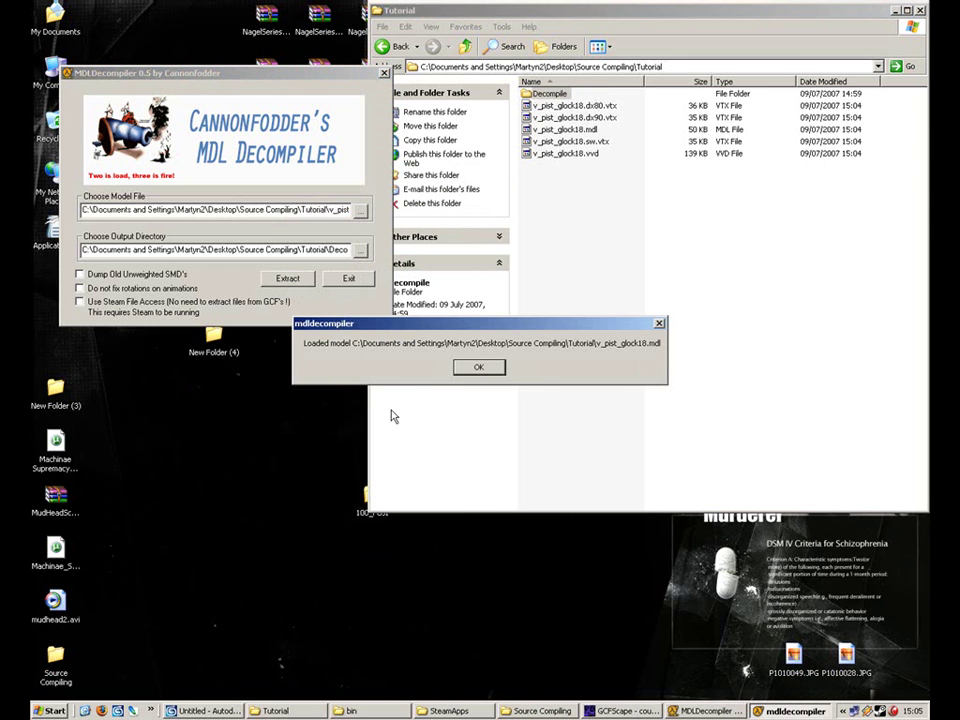
click(484, 367)
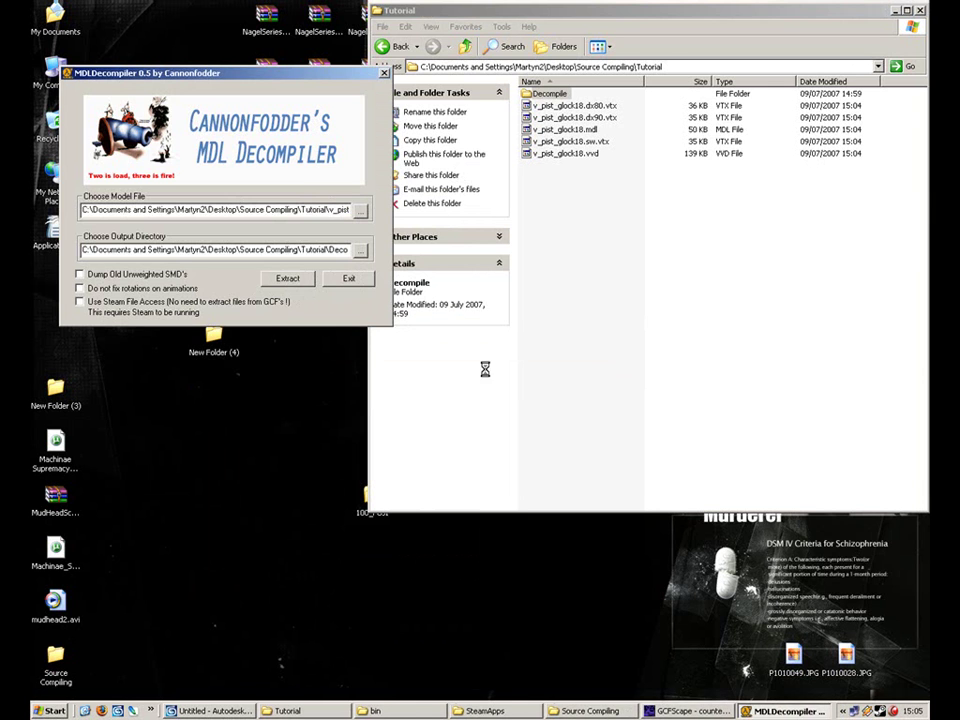
Step: Open the Decompile folder and make its window taller
double_click(535, 94)
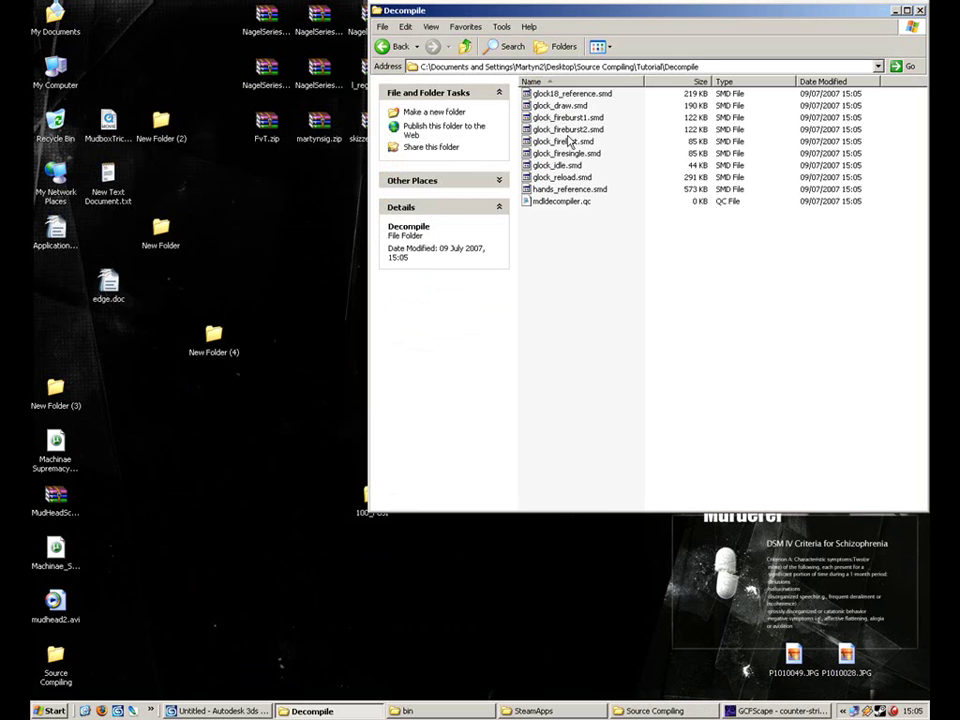
mouse_move(615, 16)
mouse_down()
mouse_move(440, 40)
mouse_move(647, 12)
mouse_move(622, 17)
mouse_up()
mouse_move(621, 212)
mouse_down()
mouse_move(530, 158)
mouse_move(510, 95)
mouse_move(401, 336)
mouse_up()
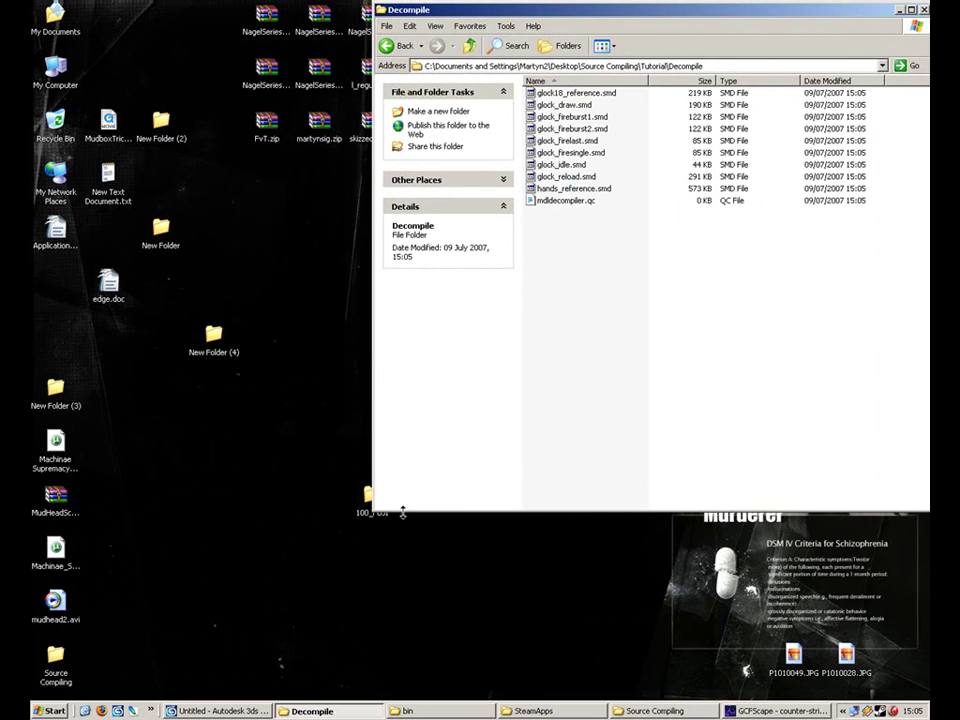
drag(373, 511, 372, 652)
Step: Examine the glock18 and hands reference files and the animation files from glock_draw.smd to glock_reload.smd
click(608, 189)
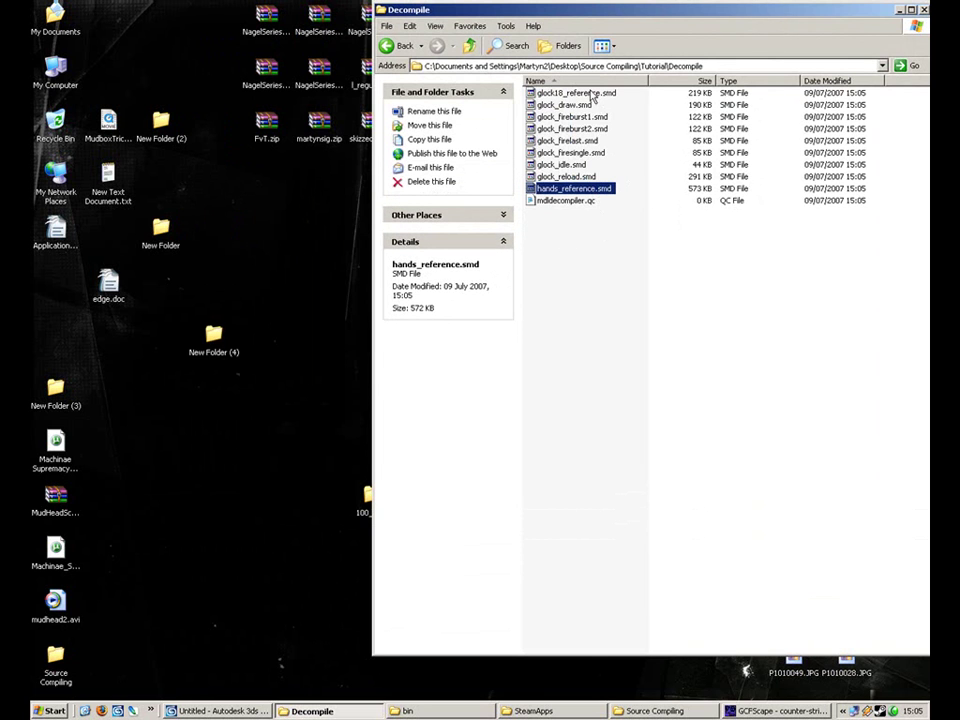
click(598, 93)
click(588, 188)
click(596, 177)
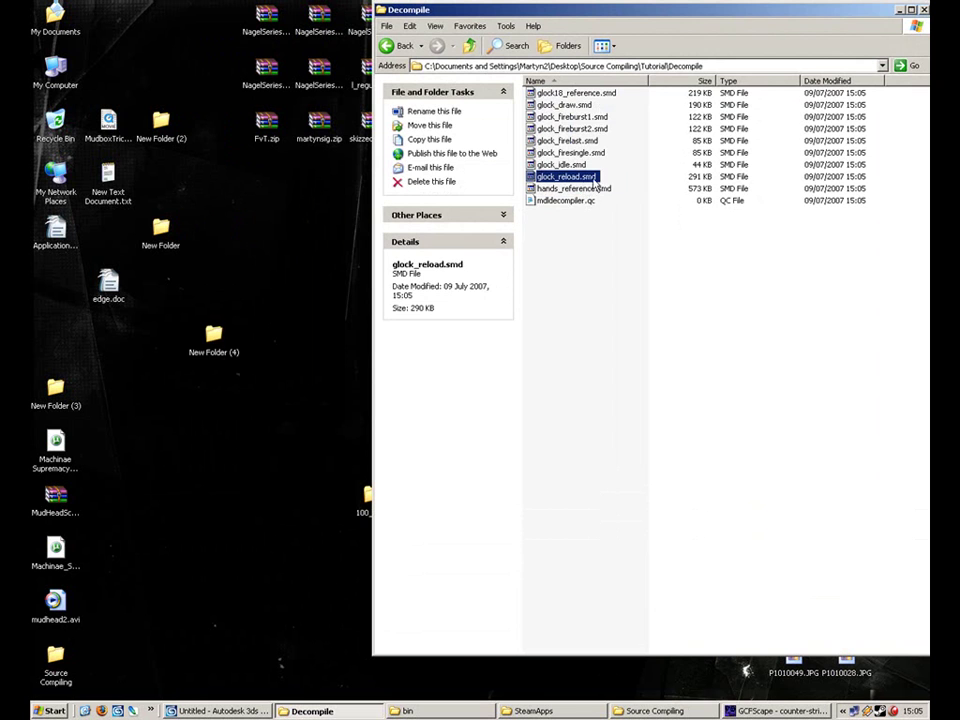
shift+click(565, 105)
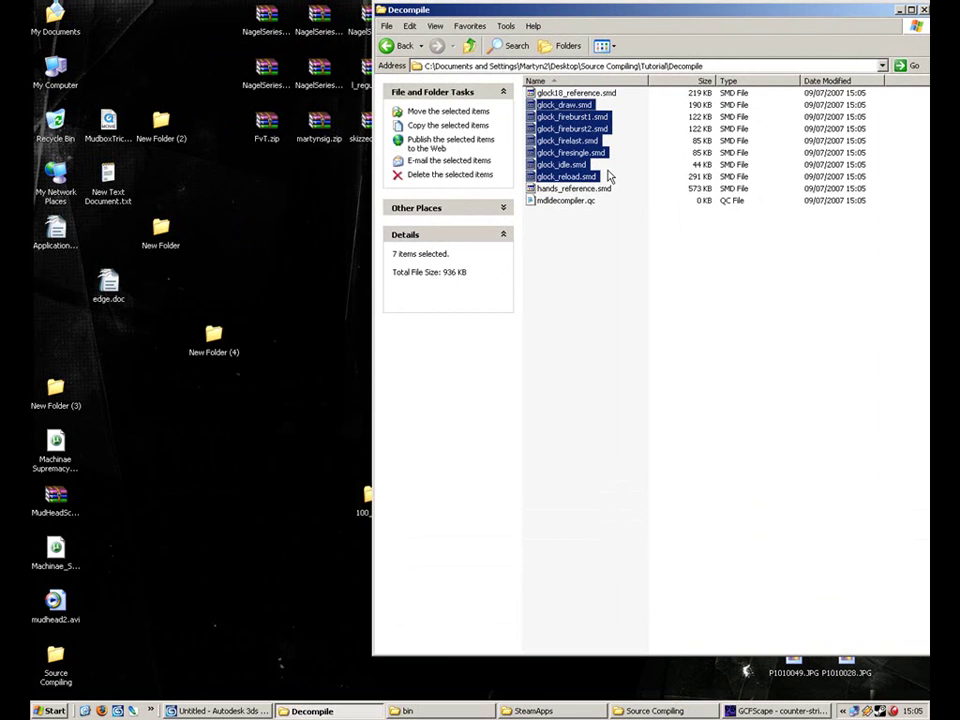
click(619, 225)
Step: Compare glock18_reference.smd with hands_reference.smd and go through the animation files between them
click(606, 93)
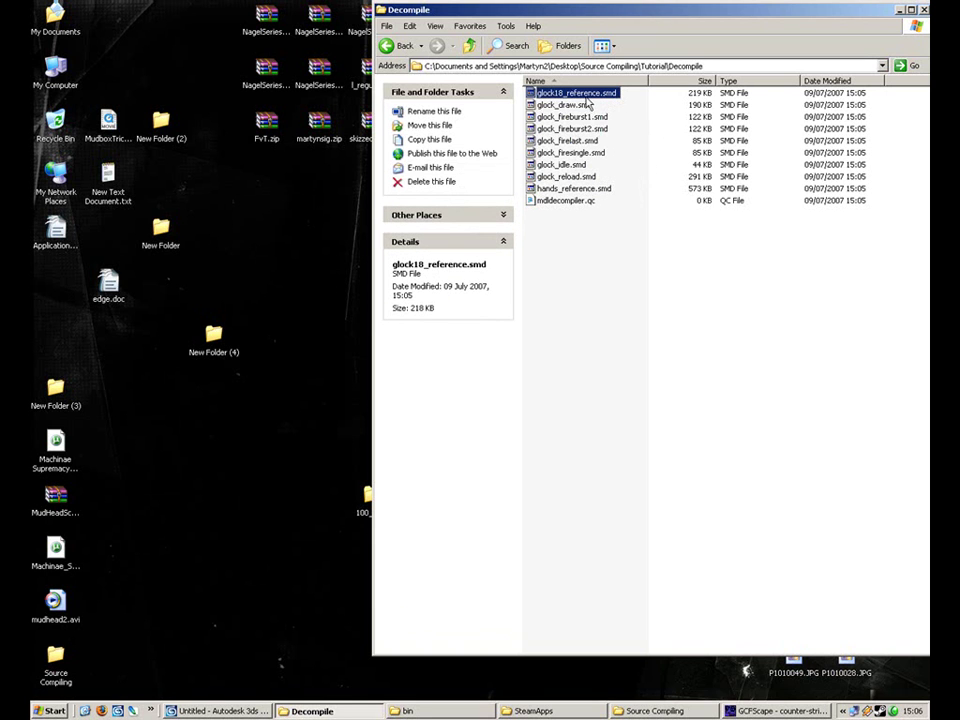
click(602, 188)
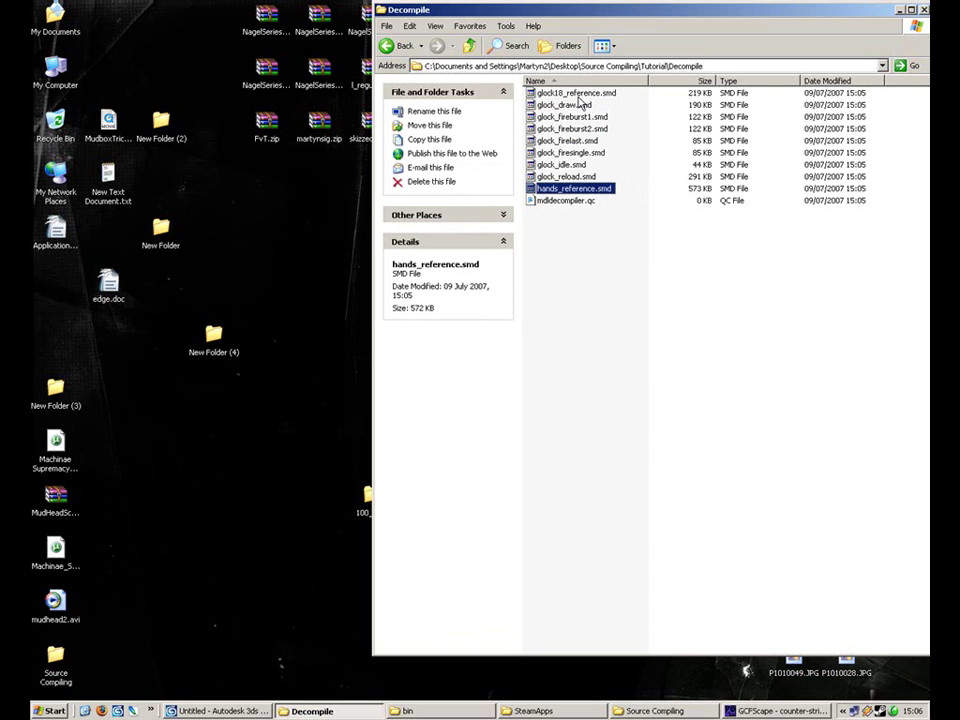
click(580, 93)
click(591, 188)
key(Up)
key(Up)
key(Up)
key(Up)
key(Up)
key(Up)
key(Up)
key(Up)
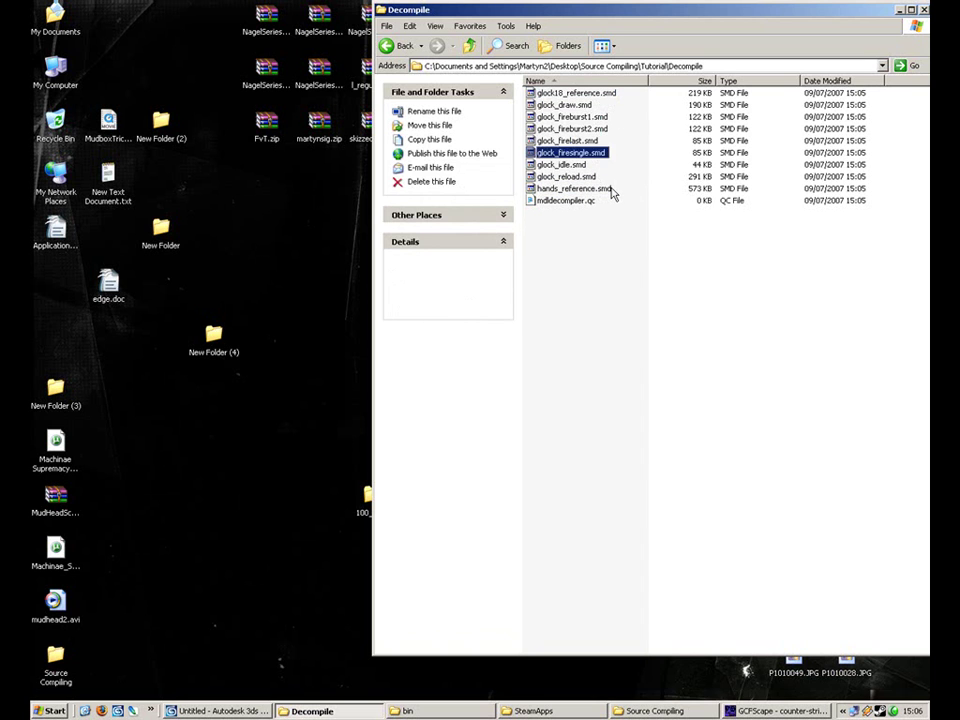
key(Down)
key(Down)
key(Down)
key(Down)
key(Down)
key(Down)
key(Down)
key(Down)
key(Down)
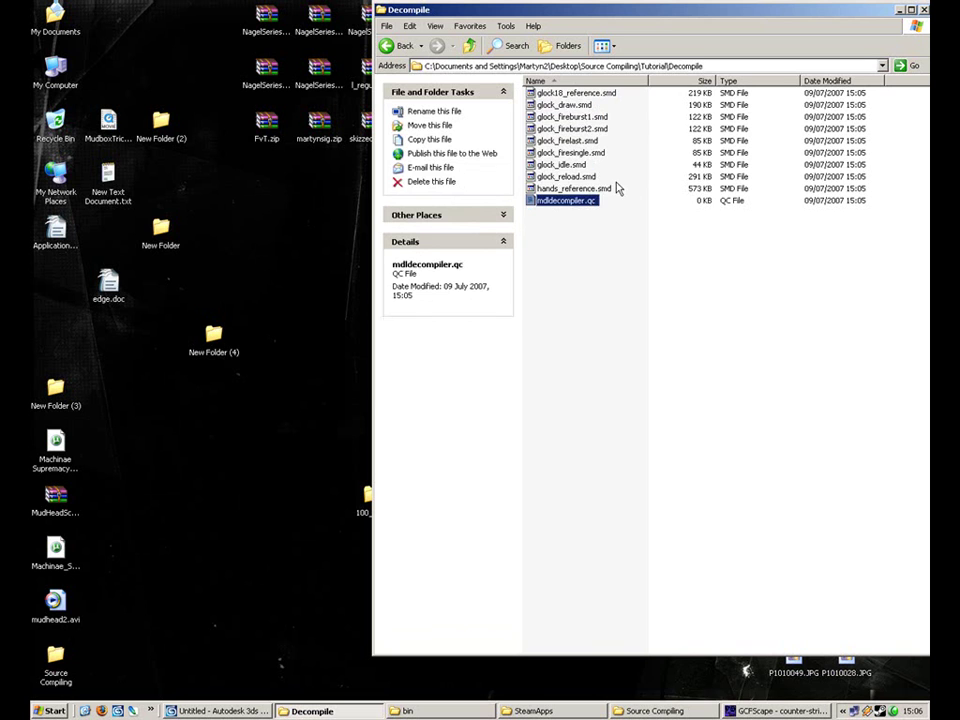
key(Up)
click(588, 96)
key(Down)
key(Down)
key(Down)
key(Down)
key(Down)
key(Down)
key(Down)
key(Down)
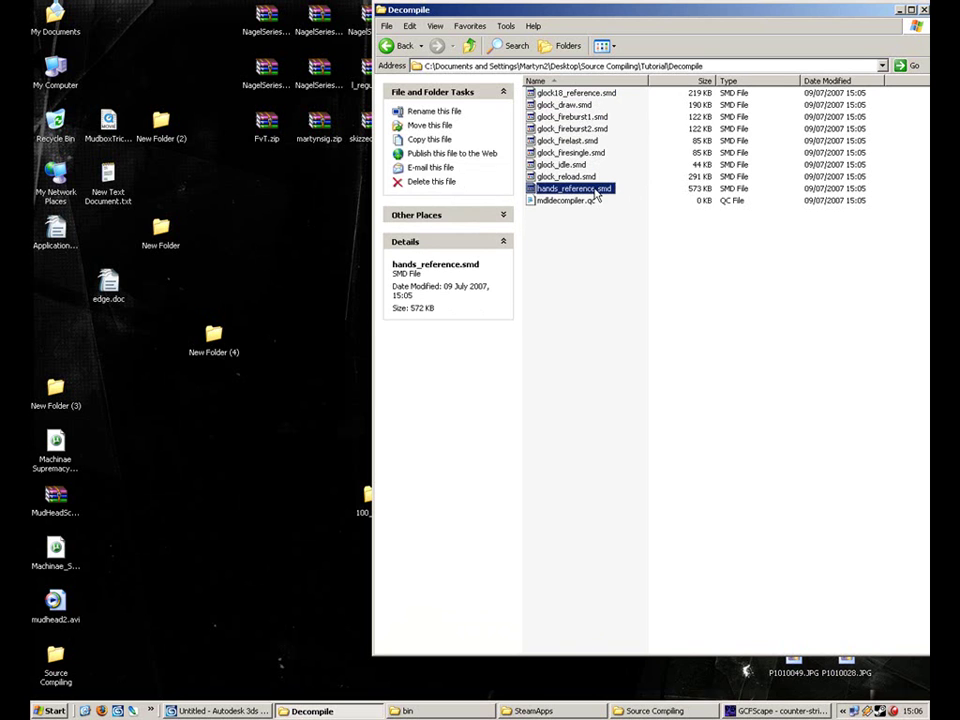
key(Up)
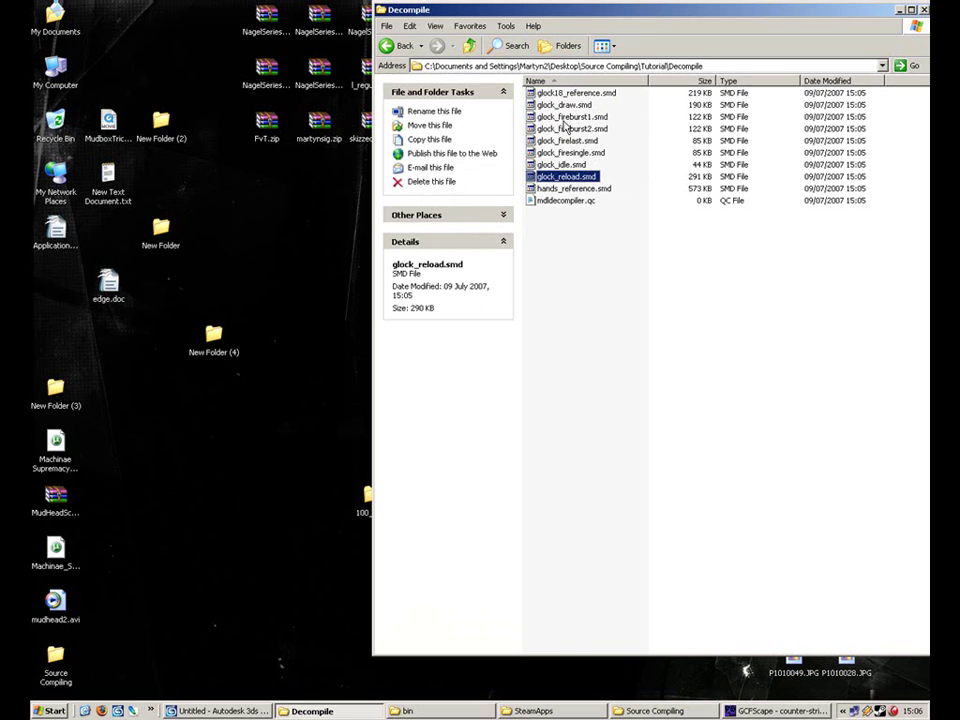
click(597, 189)
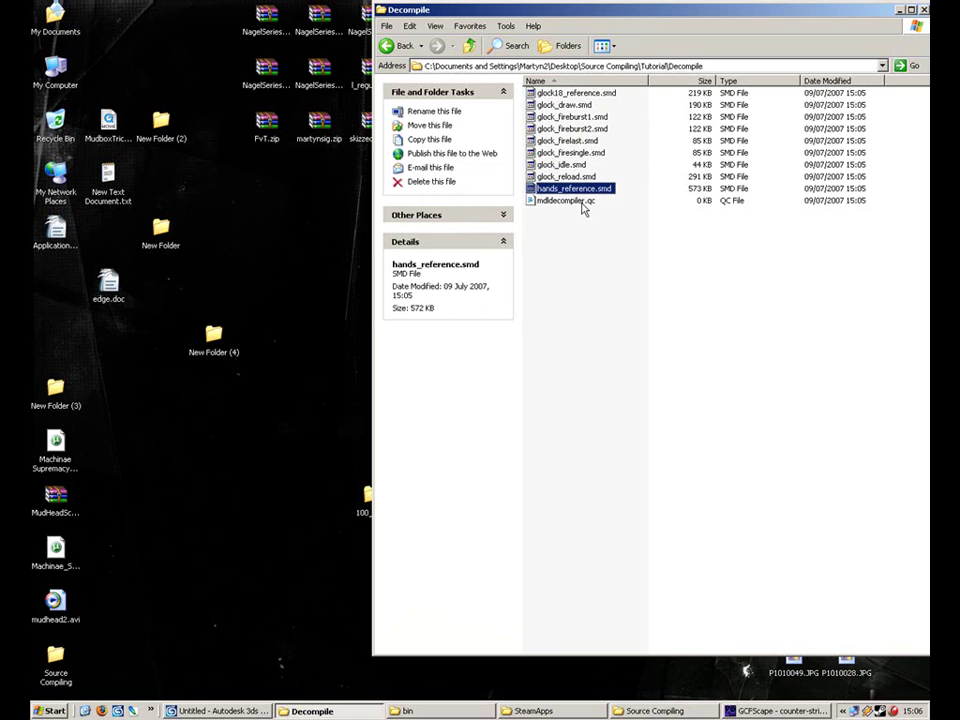
key(Up)
key(Up)
key(Up)
key(Up)
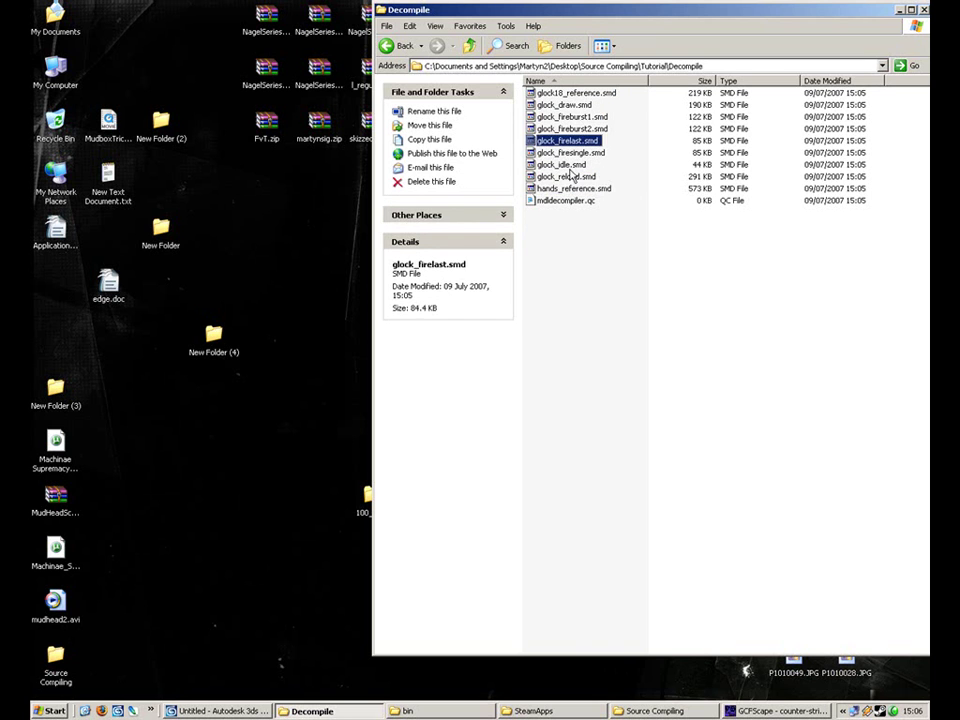
Step: Open mdldecompiler.qc in Notepad to examine its contents, and close it
key(Down)
key(Down)
key(Down)
key(Down)
key(Down)
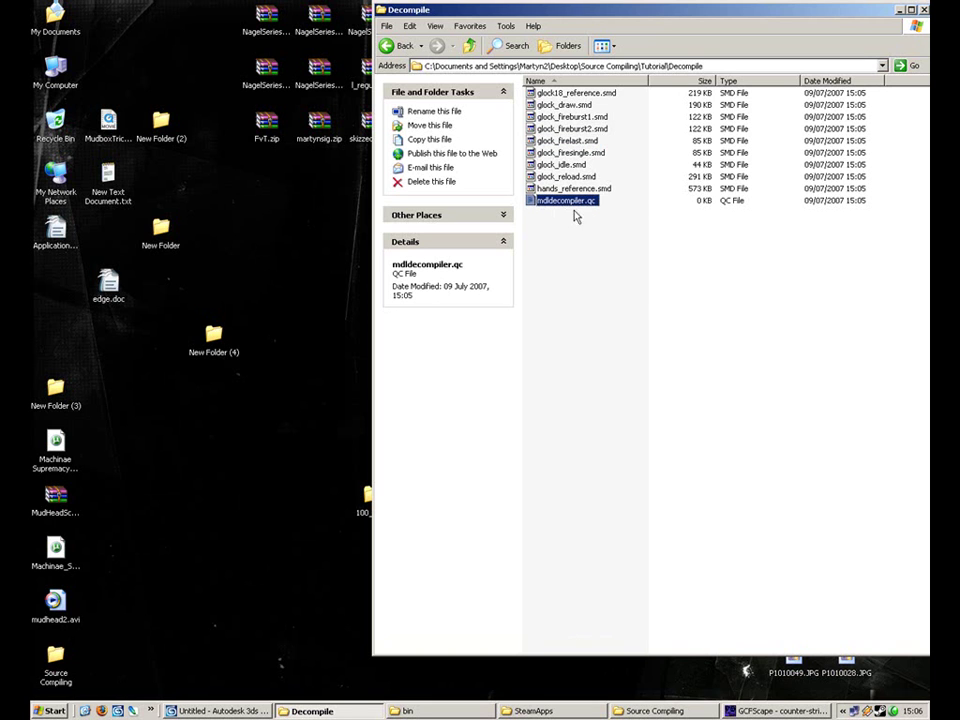
double_click(578, 203)
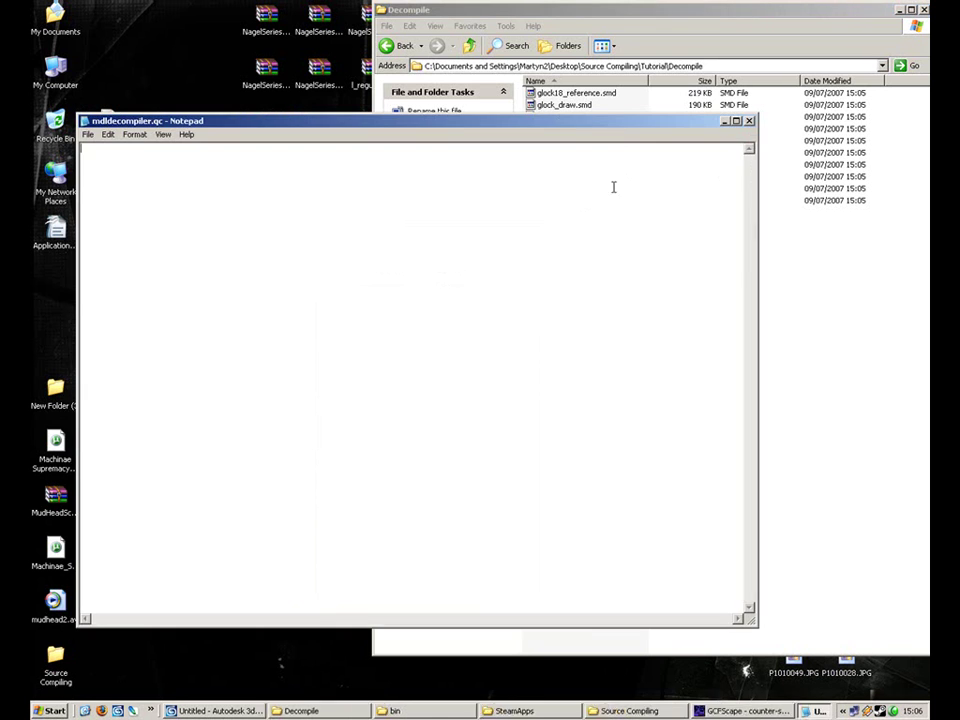
click(748, 120)
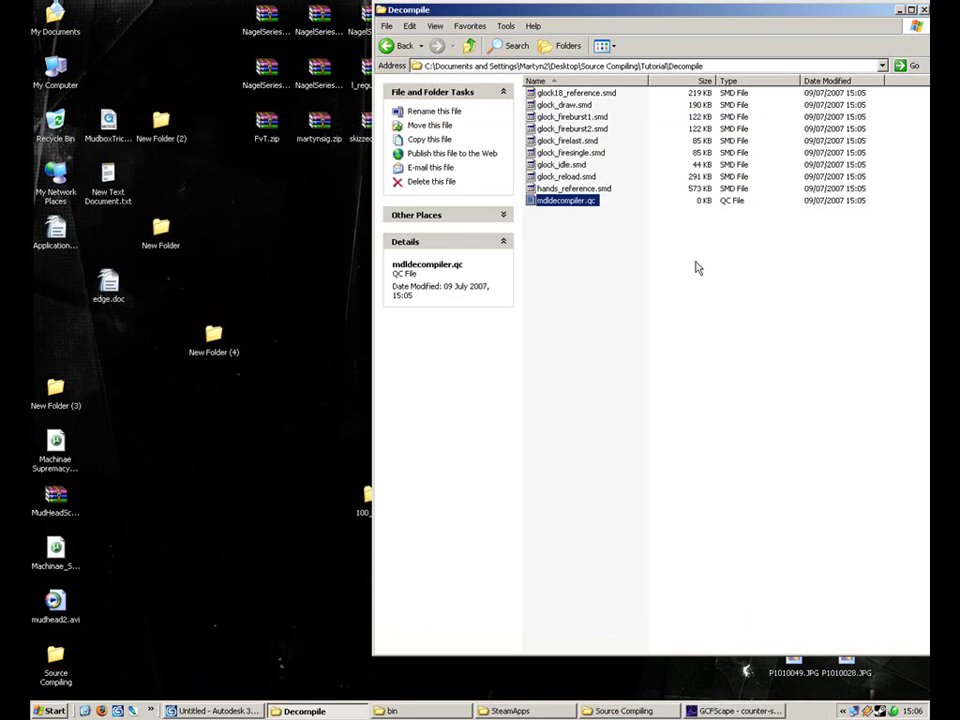
Step: Return to the Tutorial folder, relaunch mdldecompiler.exe from the bin folder and extract v_pist_glock18.mdl into the Tutorial folder
key(alt+Left)
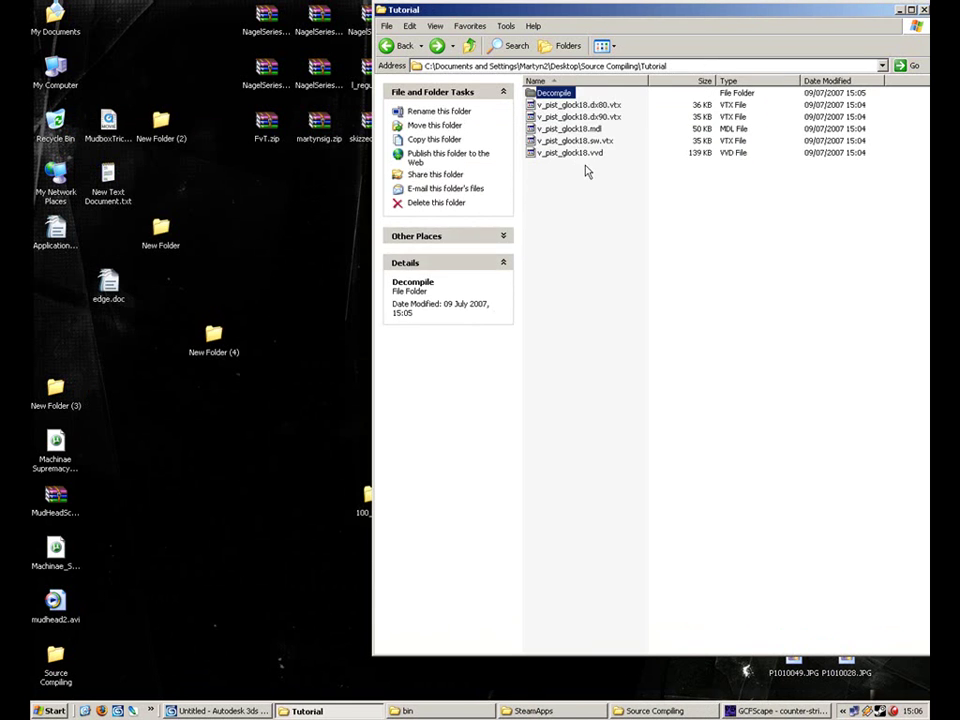
key(alt+Left)
key(alt+Right)
click(468, 706)
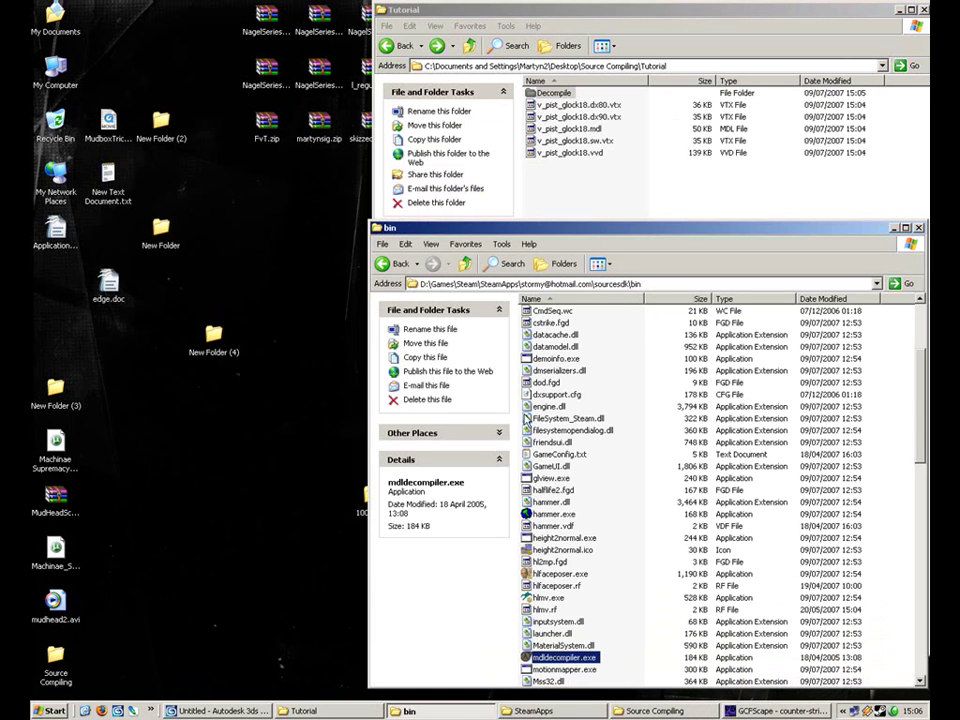
double_click(562, 658)
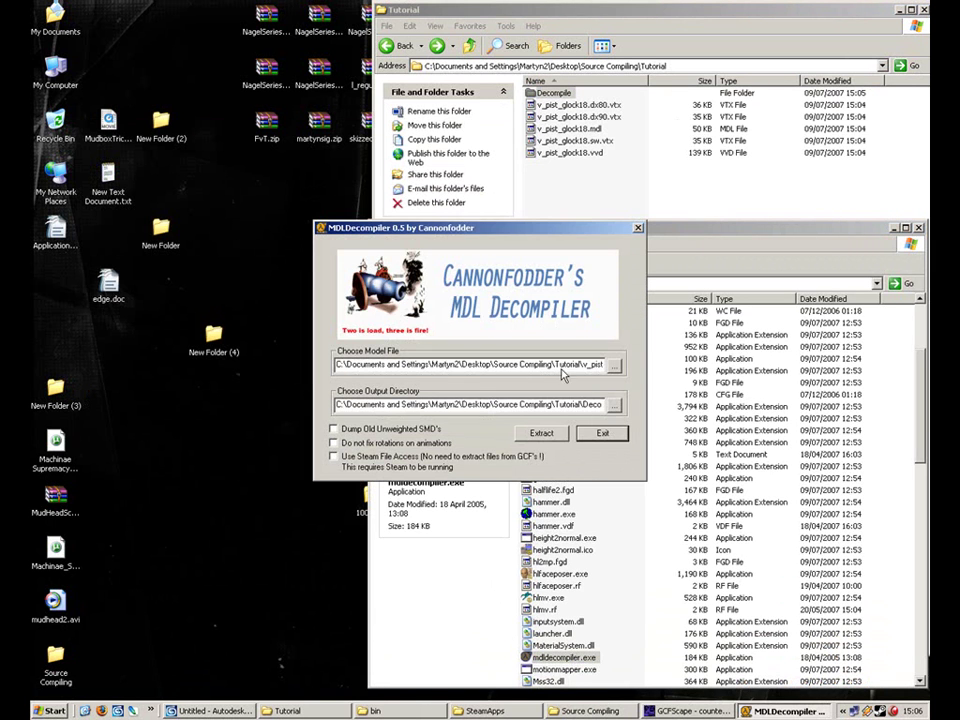
click(541, 432)
click(476, 368)
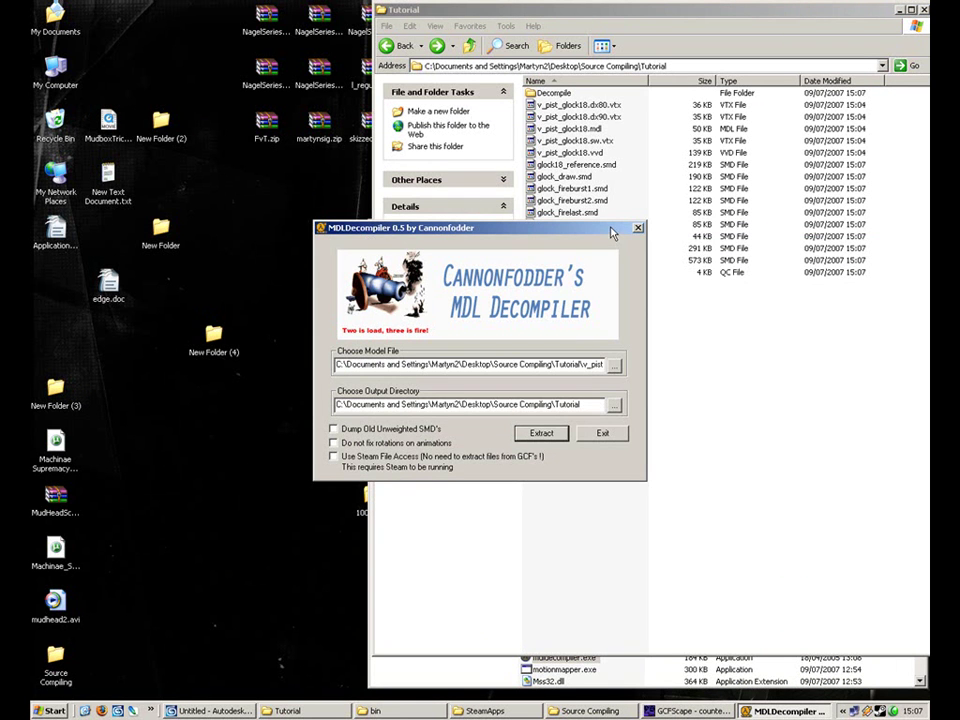
Step: Check the MDLDecompiler output directory, and move the extracted SMD and QC files from the Tutorial folder into its Decompile subfolder
drag(610, 226, 424, 314)
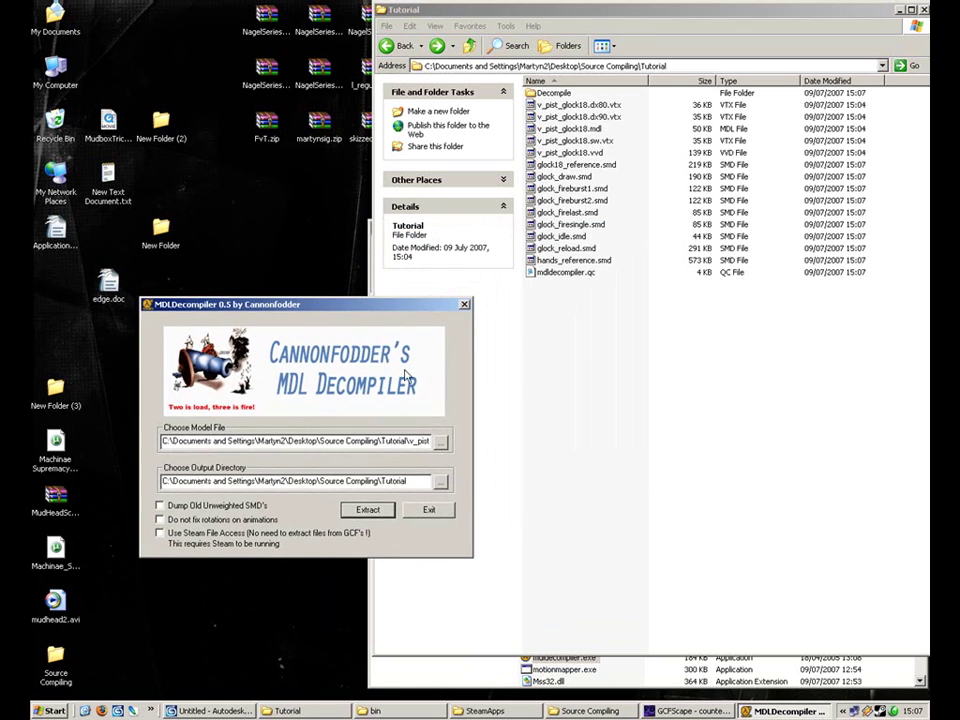
drag(236, 481, 381, 481)
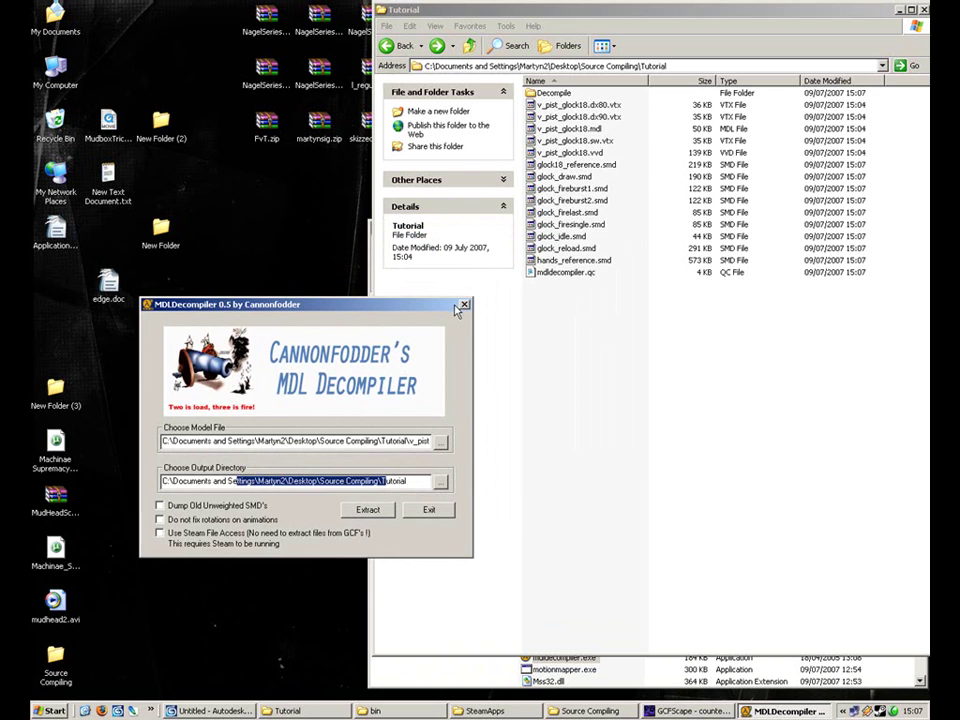
drag(457, 306, 422, 357)
click(615, 308)
drag(615, 308, 508, 163)
drag(580, 226, 553, 93)
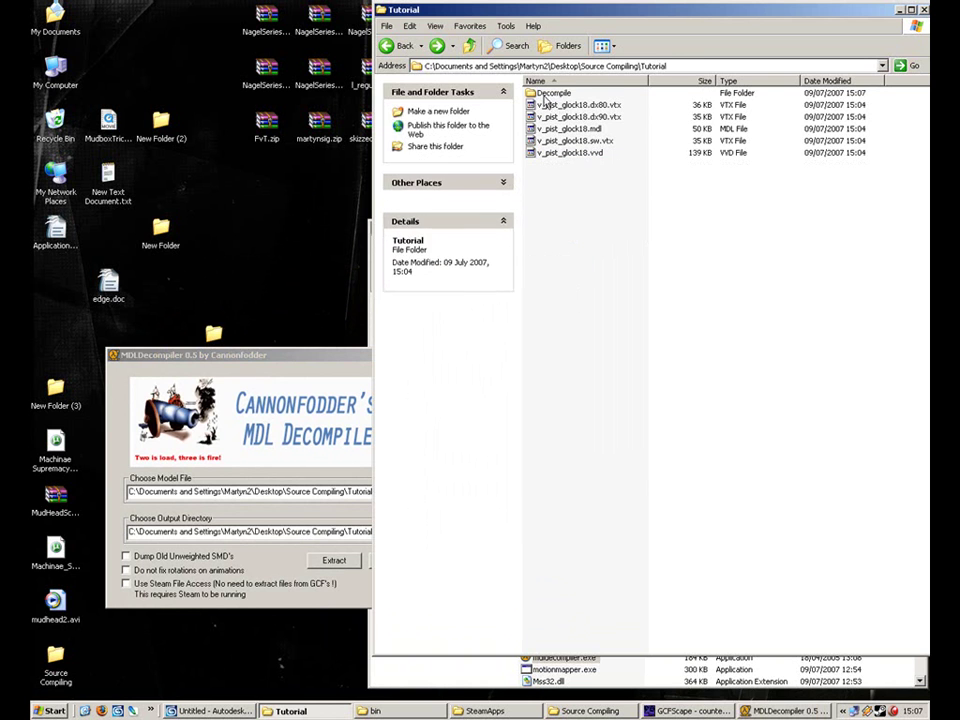
Step: Open mdldecompiler.qc from the Decompile folder in Notepad and enlarge the window to show the whole file
double_click(553, 93)
click(566, 201)
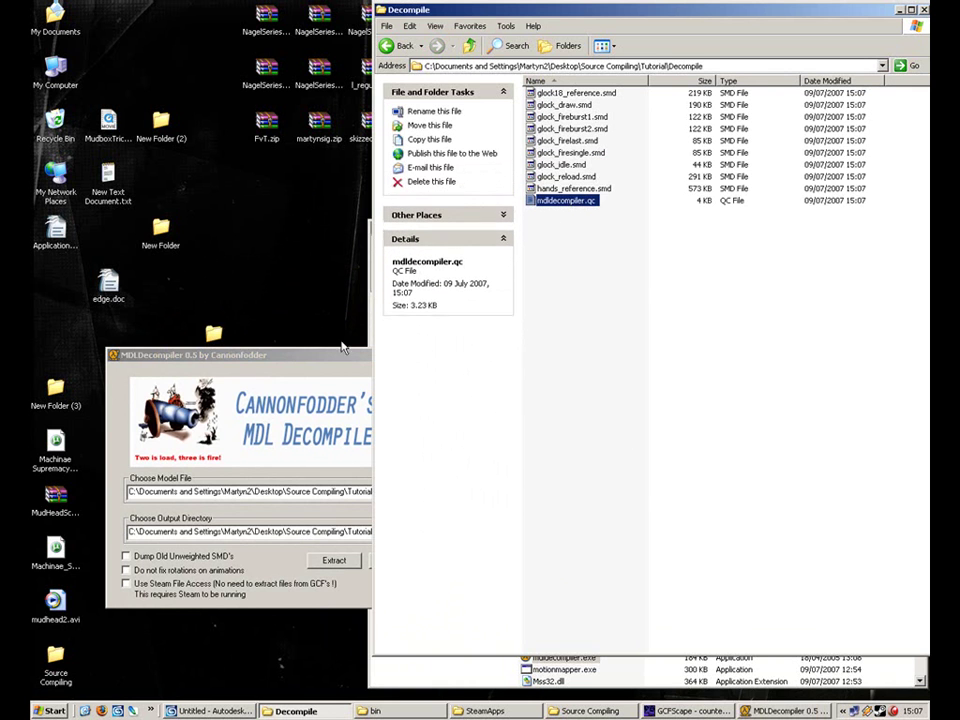
click(364, 356)
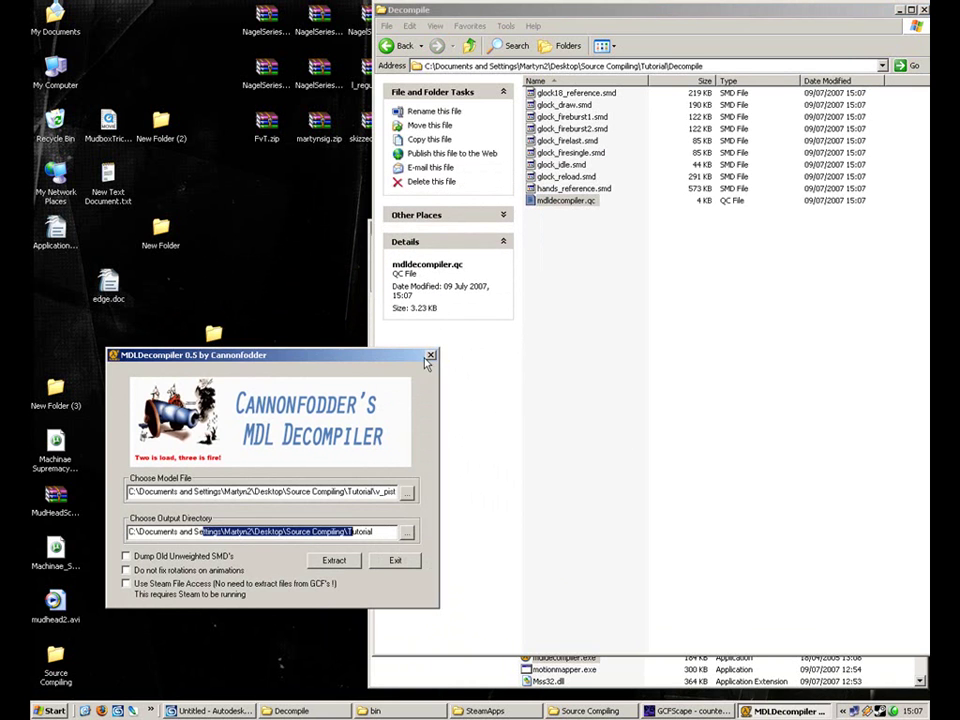
double_click(566, 201)
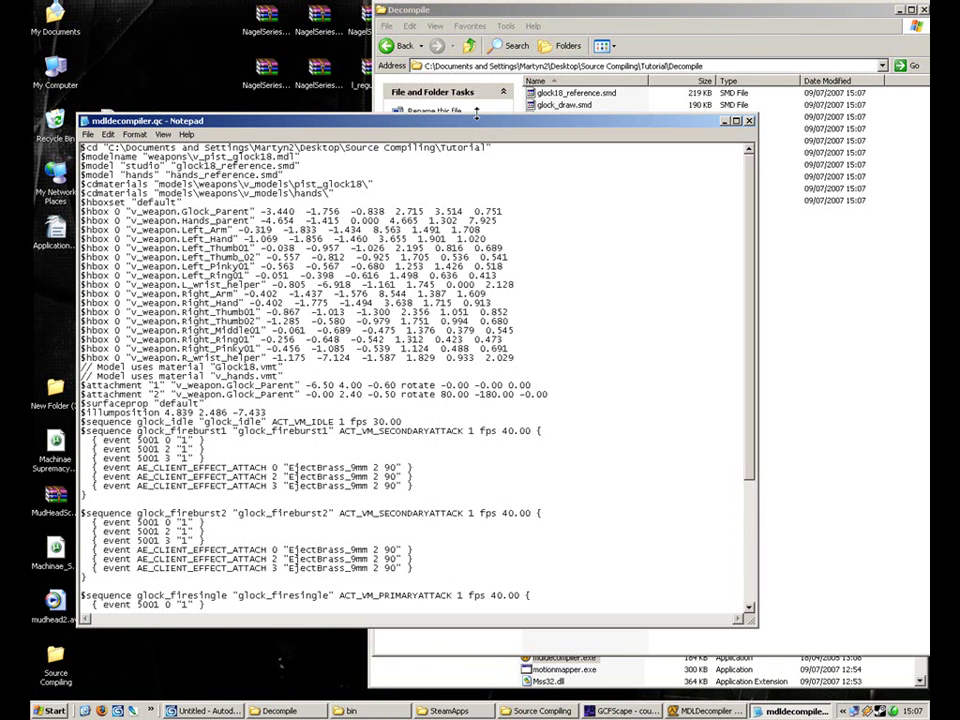
drag(477, 116, 477, 31)
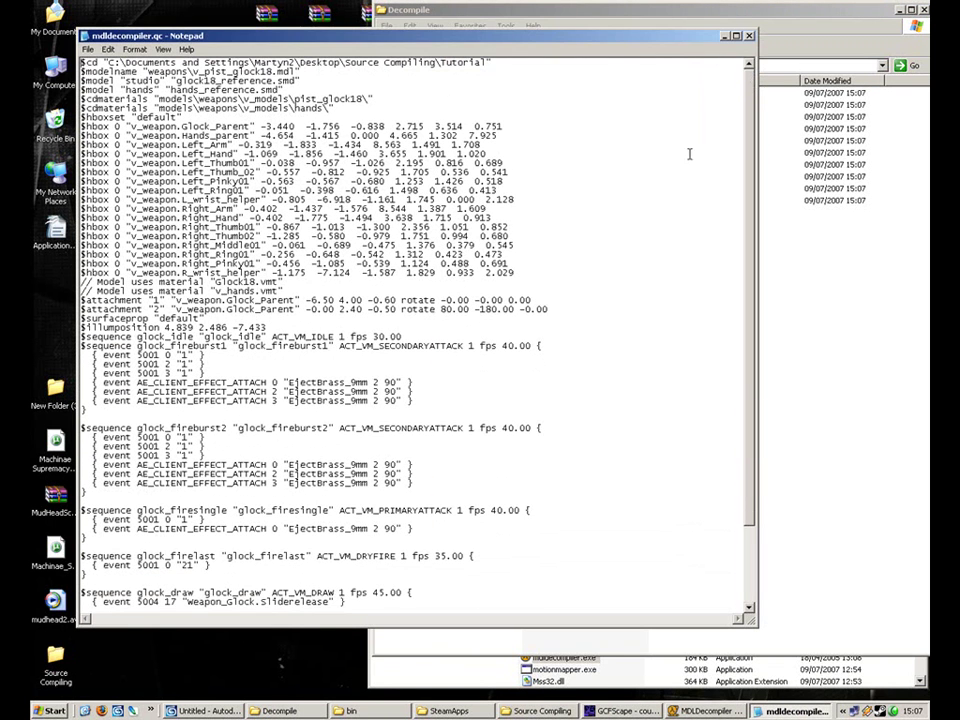
drag(745, 125, 744, 214)
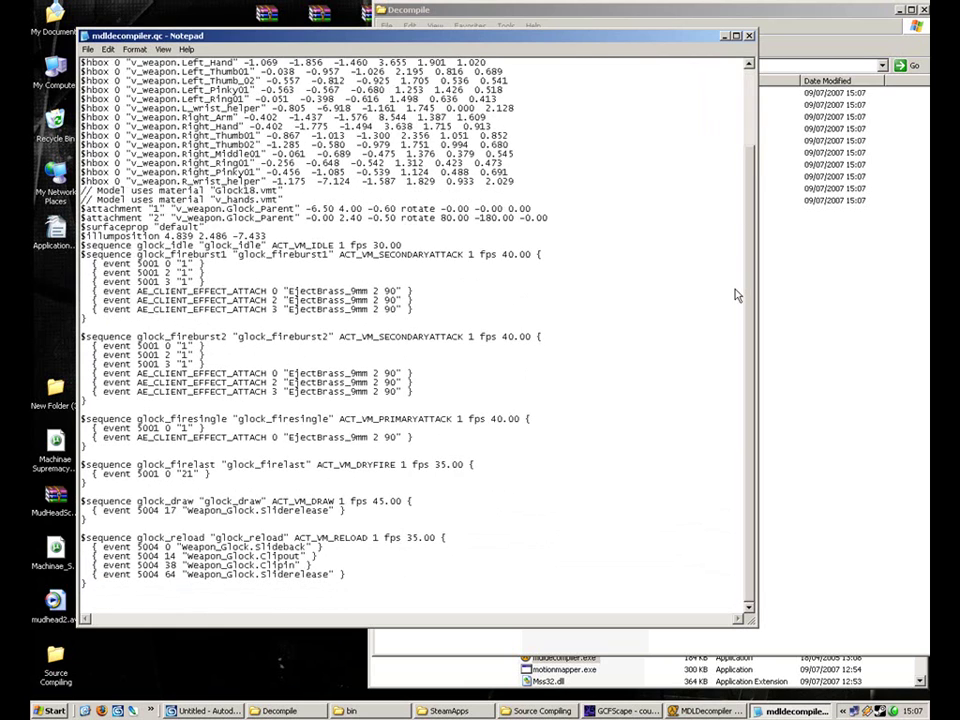
scroll(737, 262, up, 4)
double_click(629, 35)
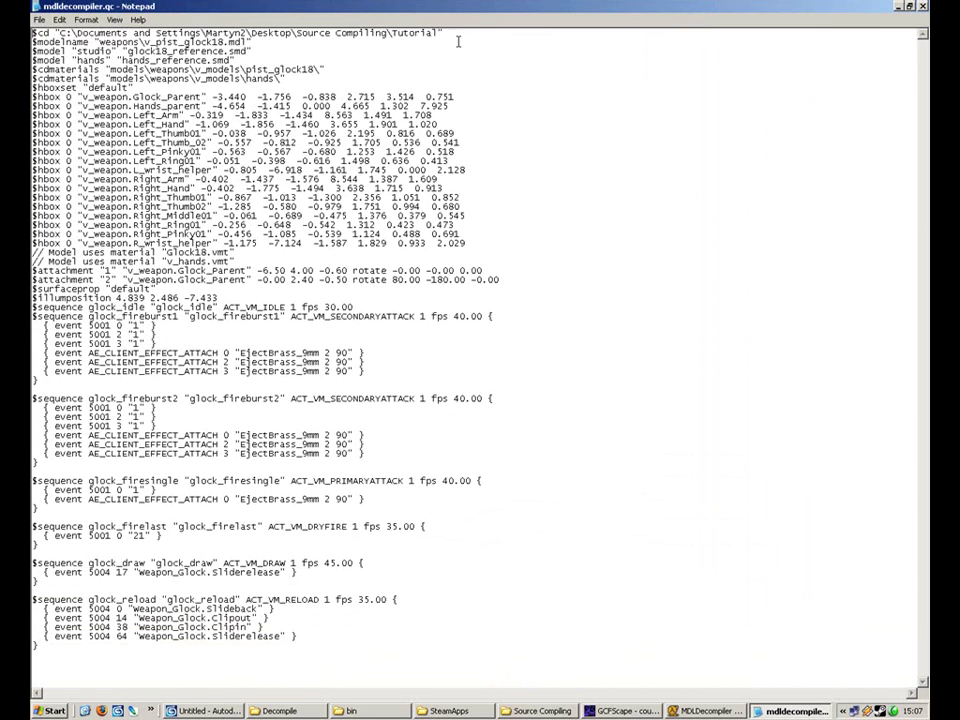
Step: Delete the $cd path line and the empty line it leaves at the start of mdldecompiler.qc
mouse_move(31, 42)
mouse_down()
mouse_move(184, 42)
mouse_move(31, 33)
mouse_up()
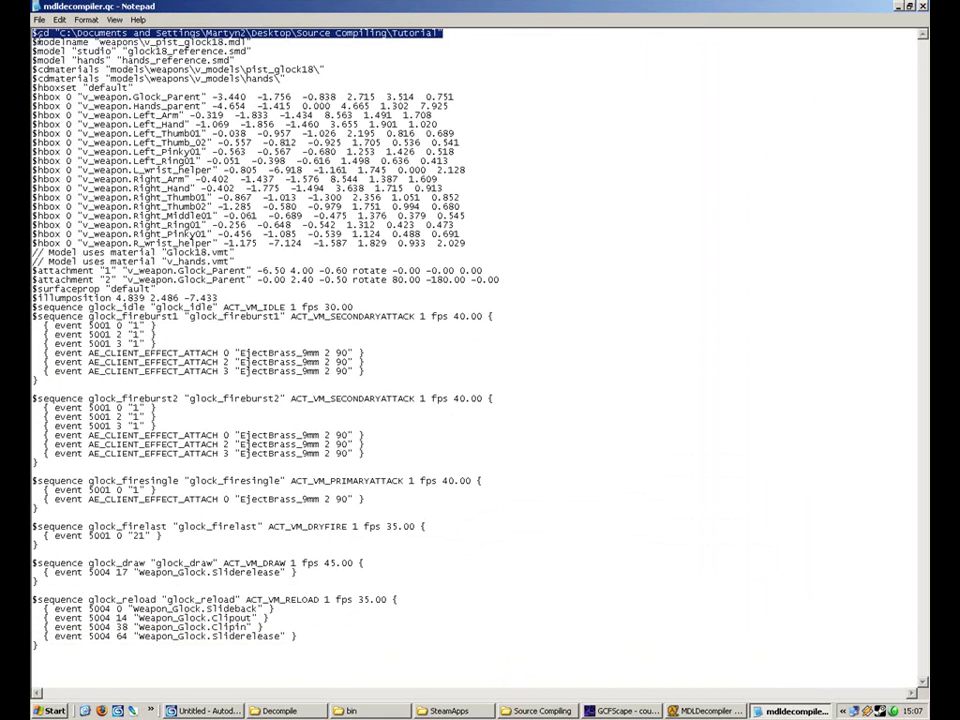
key(Delete)
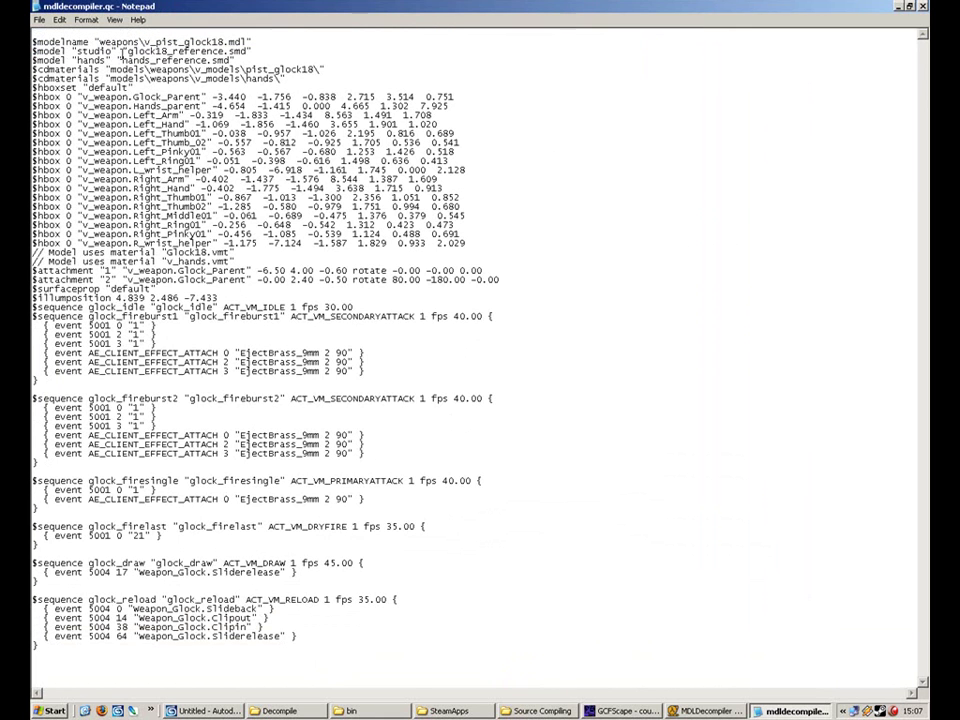
key(ctrl+z)
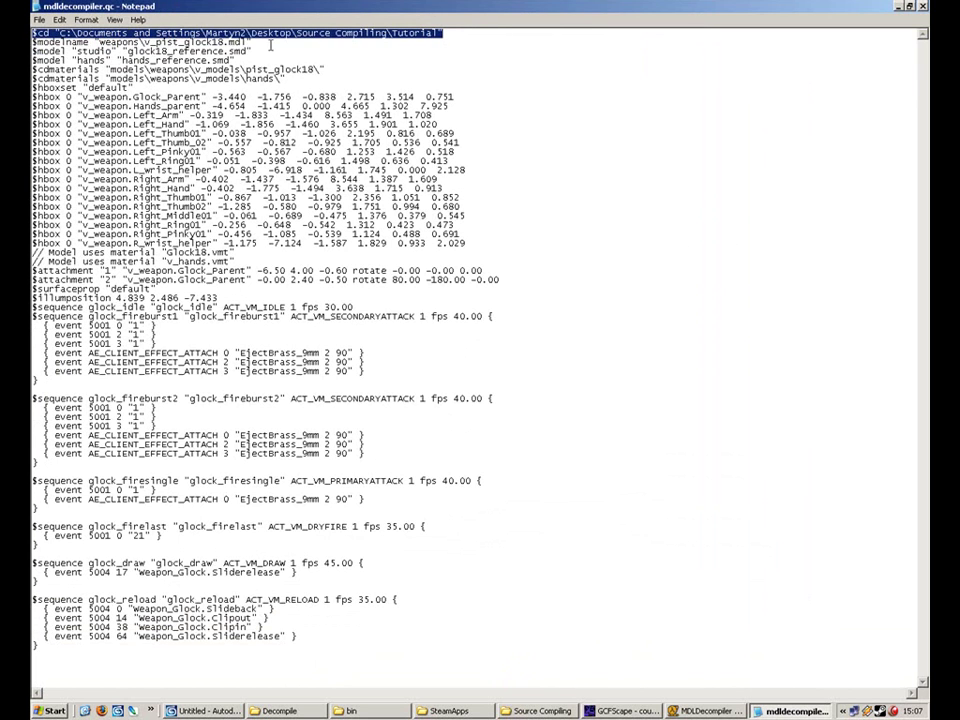
key(Delete)
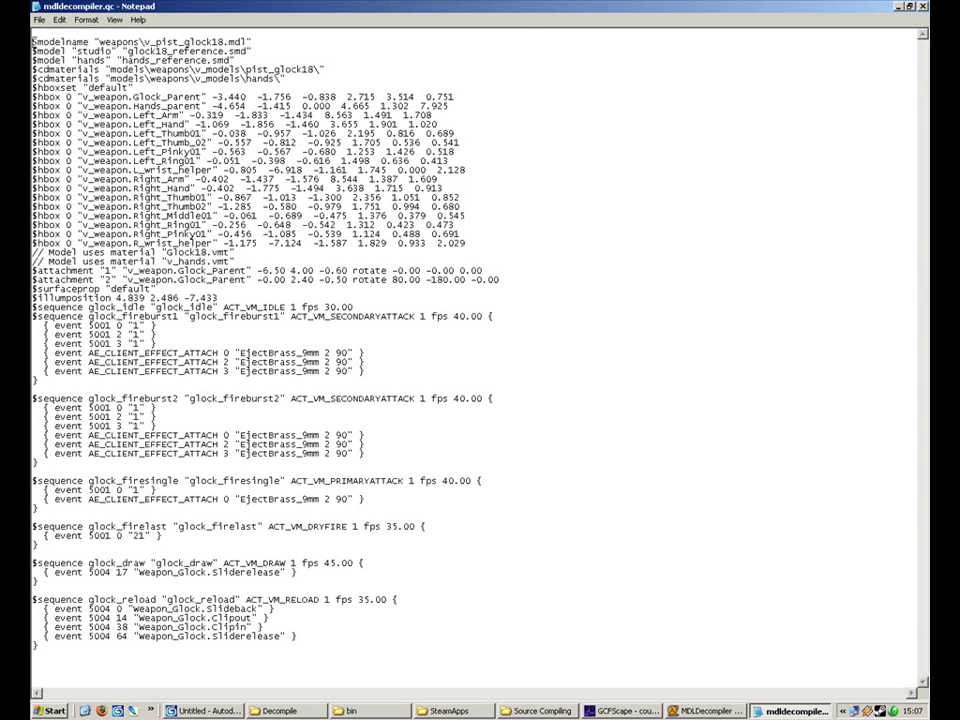
key(Delete)
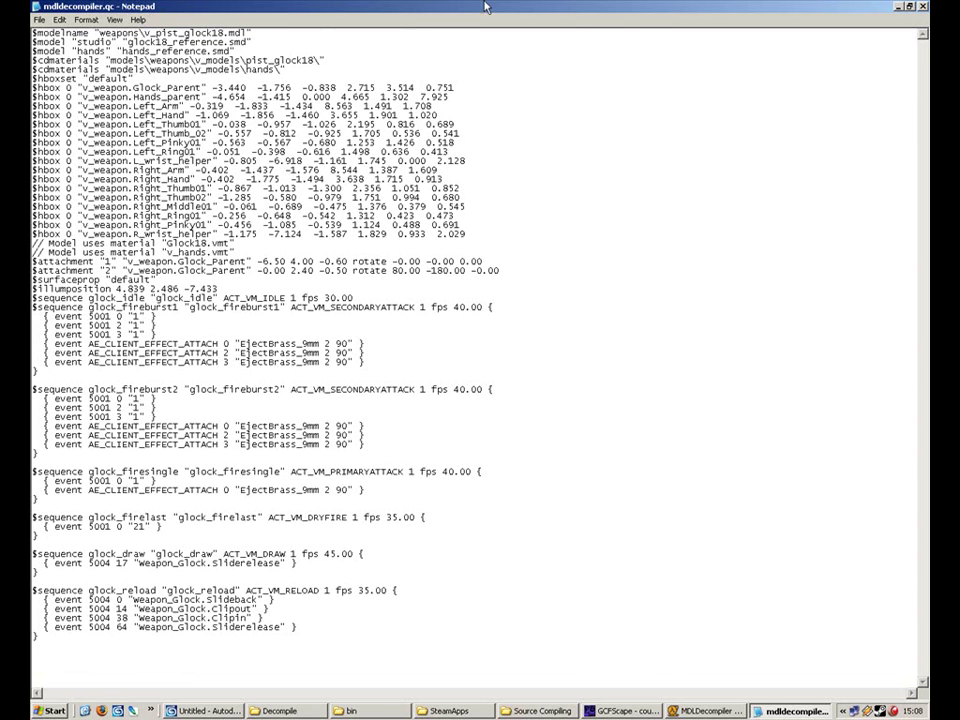
Step: Restore the Notepad window beside the Decompile folder and read through the QC file to the glock_fireburst2 sequence
double_click(424, 5)
click(632, 14)
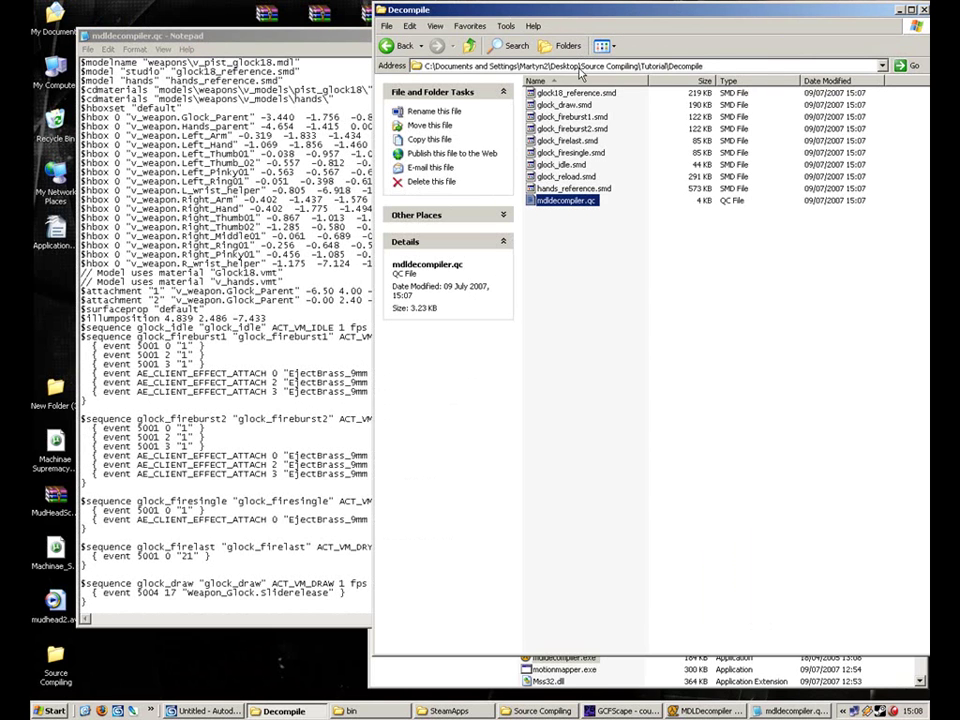
click(341, 271)
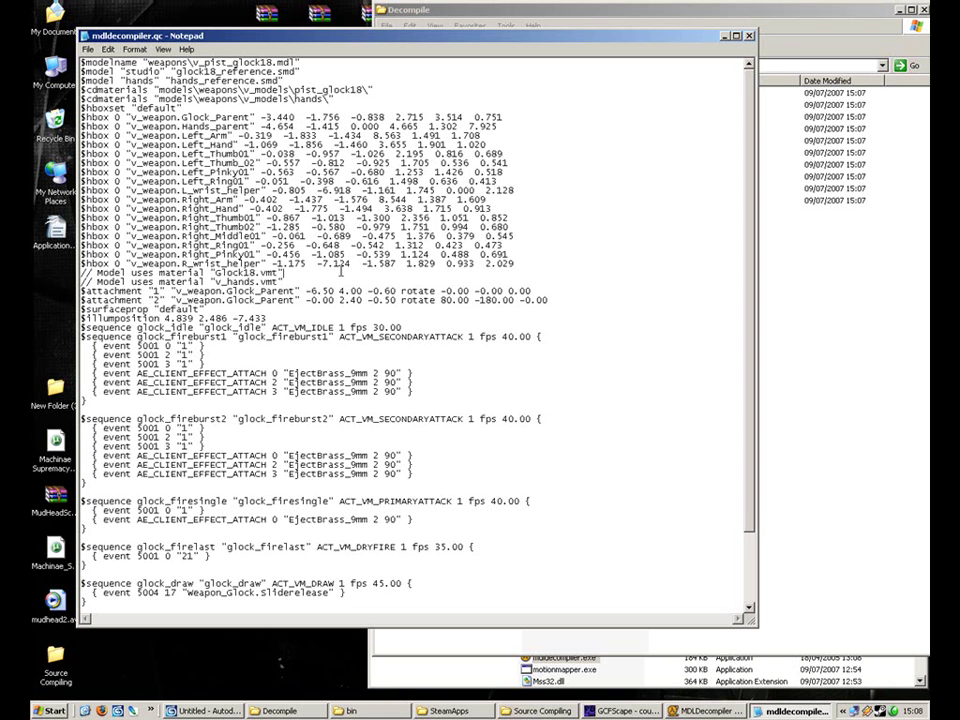
drag(470, 38, 430, 16)
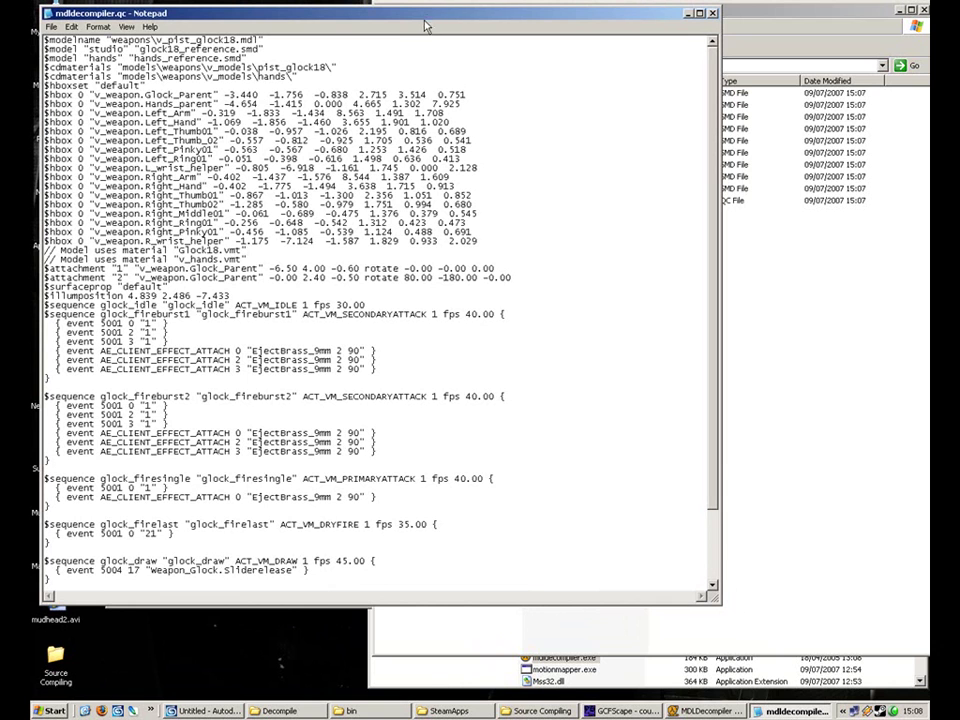
scroll(712, 170, down, 3)
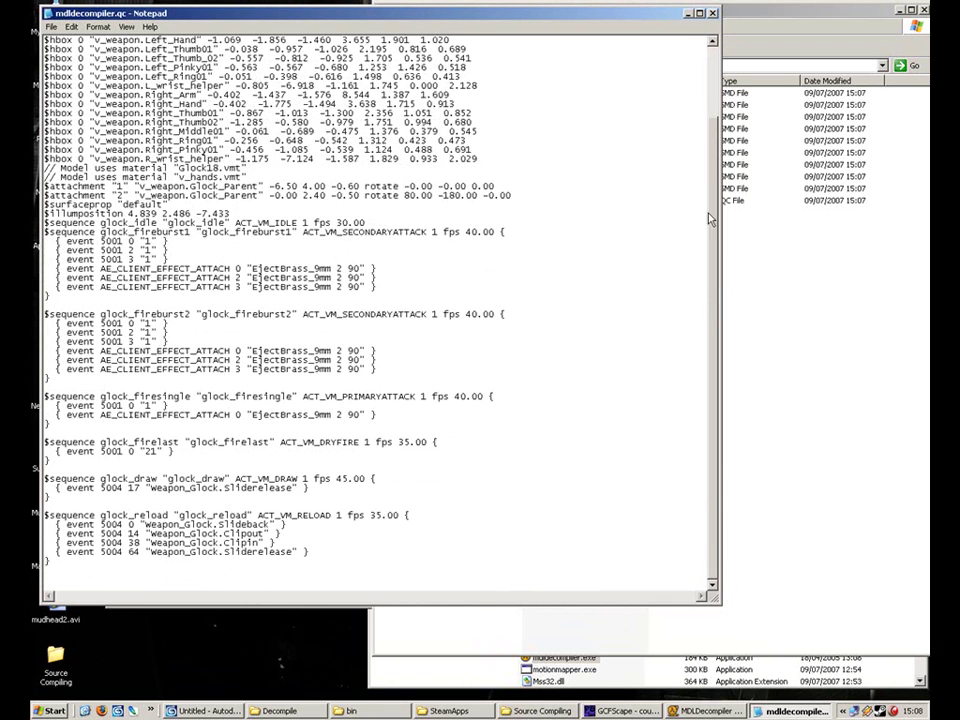
scroll(712, 290, up, 3)
drag(508, 396, 116, 397)
click(192, 398)
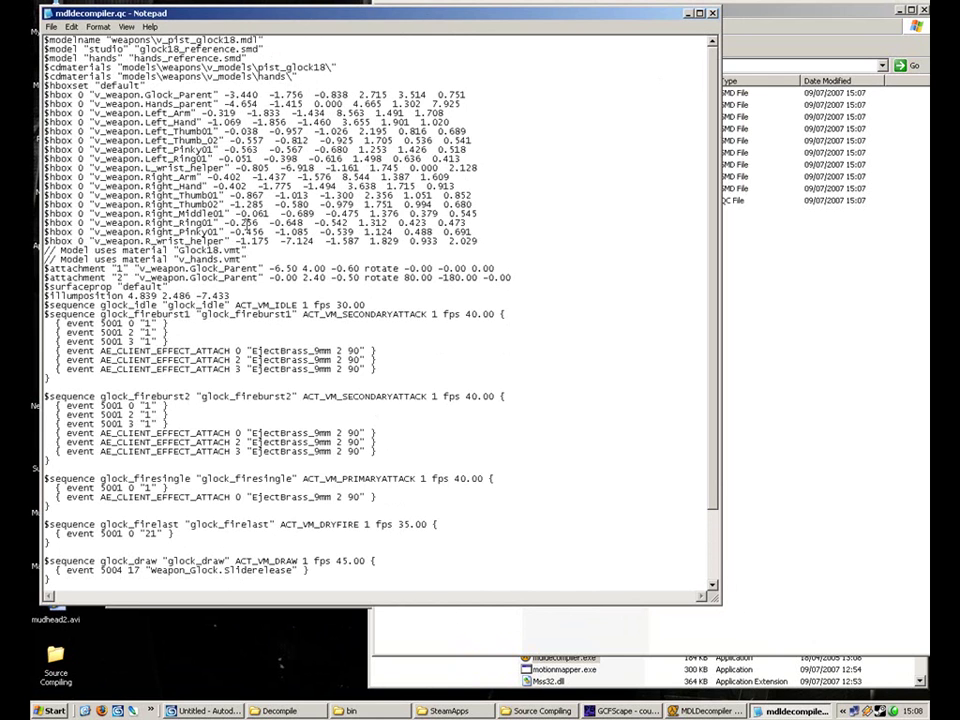
Step: Examine the $attachment, glock_idle and glock_fireburst1 sequence lines of the QC file, including the ACT_VM_SECONDARYATTACK activity
key(alt+Tab)
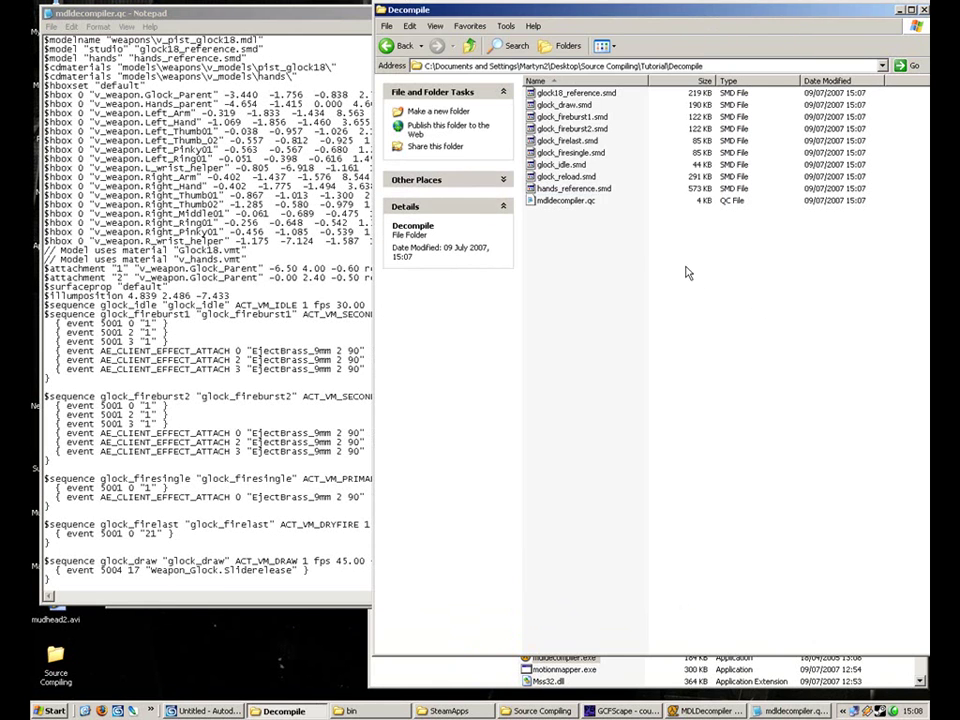
click(317, 259)
drag(77, 267, 315, 306)
click(302, 351)
drag(214, 314, 417, 316)
click(420, 323)
drag(318, 317, 446, 317)
click(449, 352)
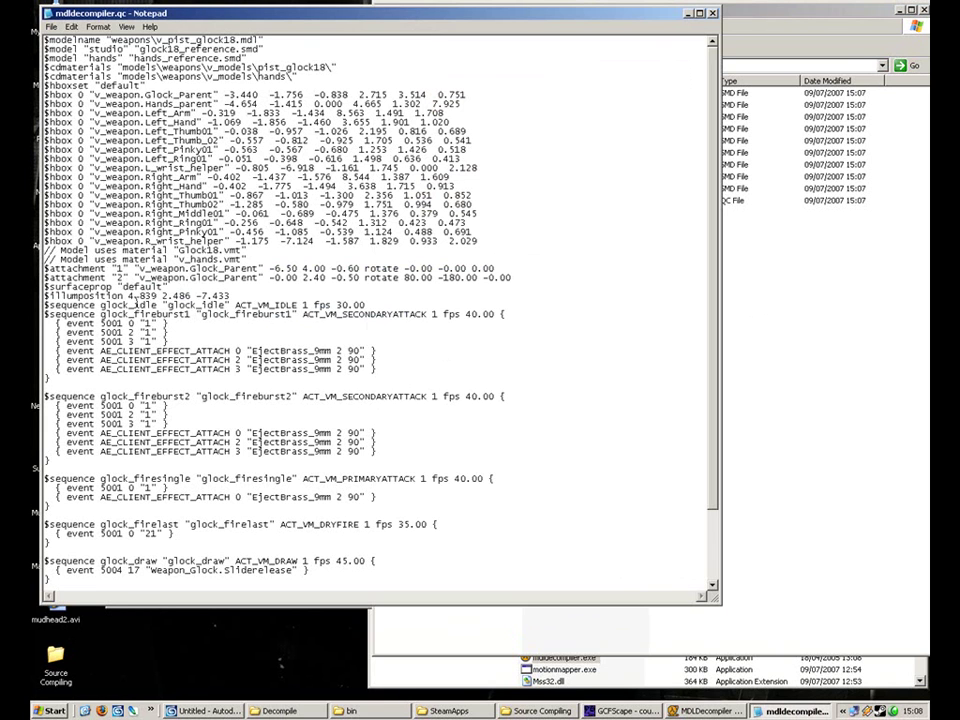
Step: Examine the hands $cdmaterials line, the $model lines and the name of the glock_fireburst1 sequence
drag(302, 77, 31, 76)
click(75, 54)
drag(96, 60, 249, 60)
click(253, 78)
drag(100, 314, 262, 309)
click(193, 320)
drag(191, 318, 287, 316)
click(322, 345)
Step: Look over the hands material path and the closing sequences, and enlarge the Notepad window to fit the whole QC file
scroll(714, 444, down, 3)
scroll(675, 173, up, 4)
drag(298, 77, 190, 77)
click(275, 67)
scroll(710, 300, down, 3)
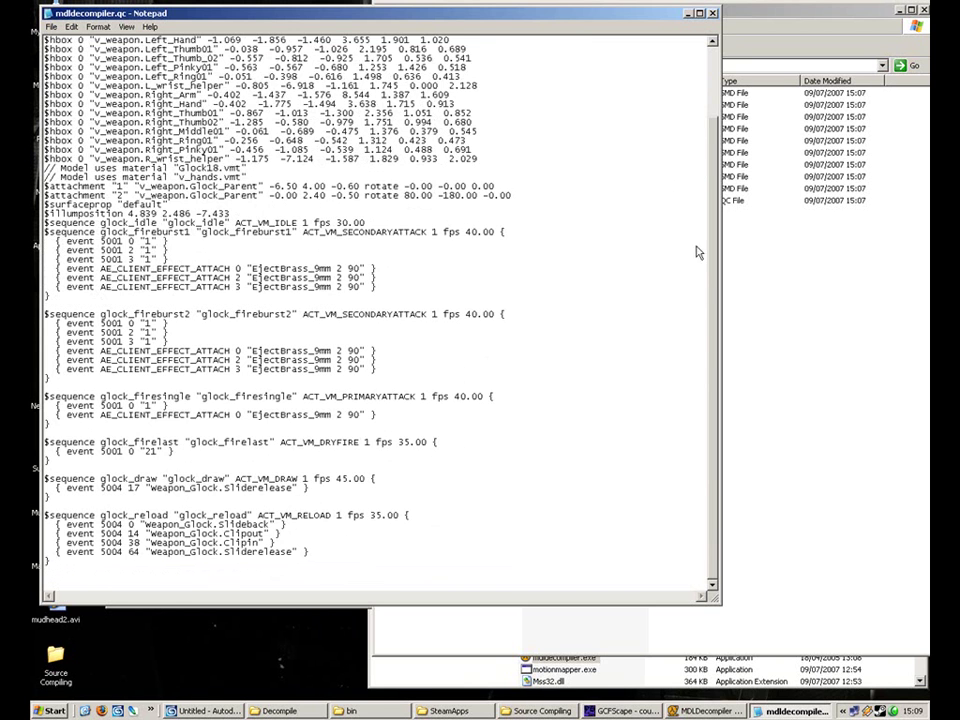
drag(709, 332, 706, 240)
drag(569, 10, 591, 13)
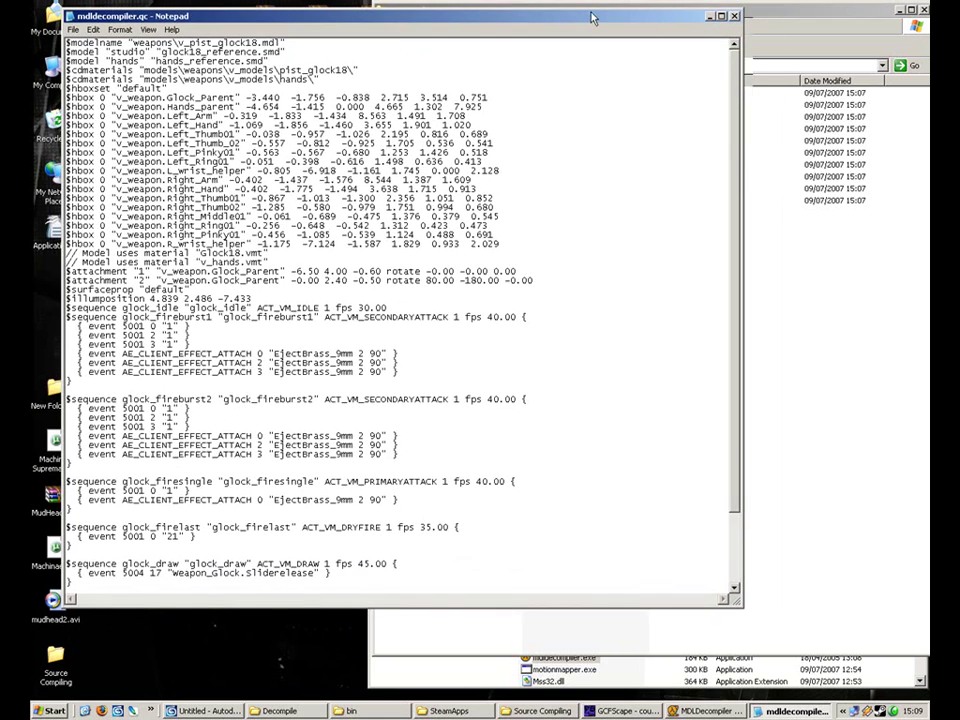
drag(741, 603, 727, 680)
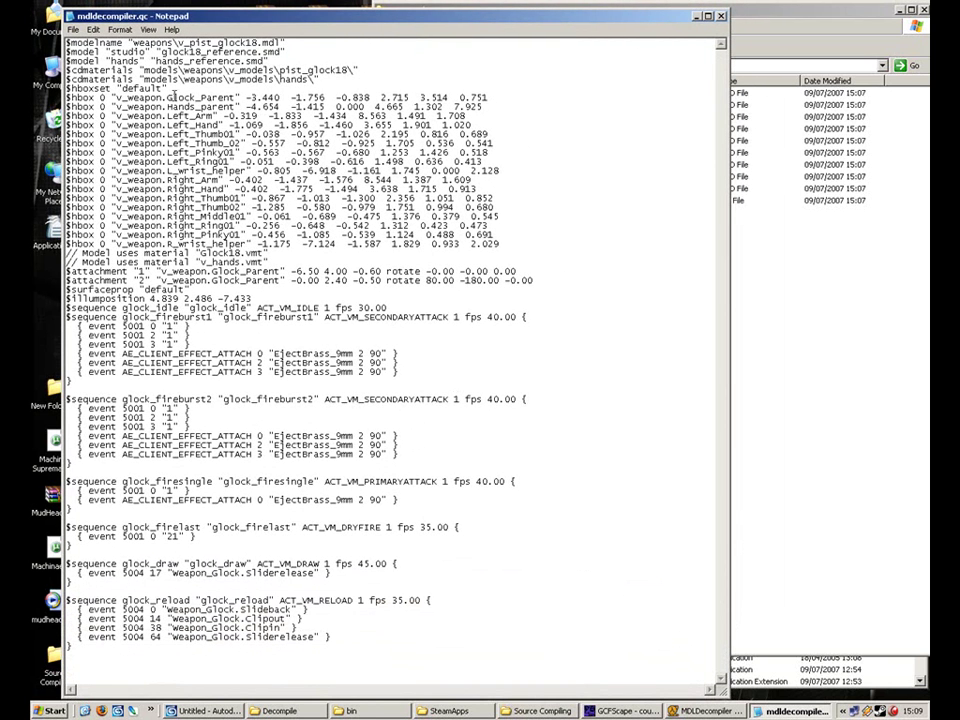
Step: Compare the $model lines with glock18_reference.smd and hands_reference.smd in the Decompile folder
drag(68, 70, 229, 71)
drag(68, 52, 187, 52)
drag(84, 61, 201, 52)
click(182, 52)
click(200, 52)
click(296, 52)
click(595, 93)
click(597, 188)
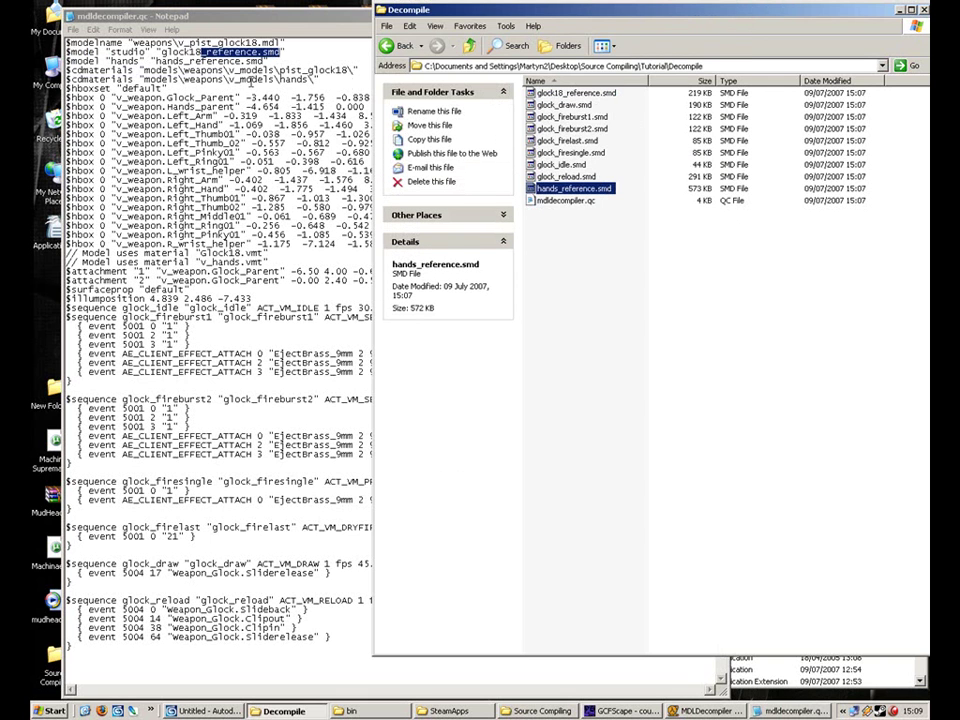
Step: Examine the two $cdmaterials lines for the pist_glock18 and hands material folders
drag(124, 70, 45, 69)
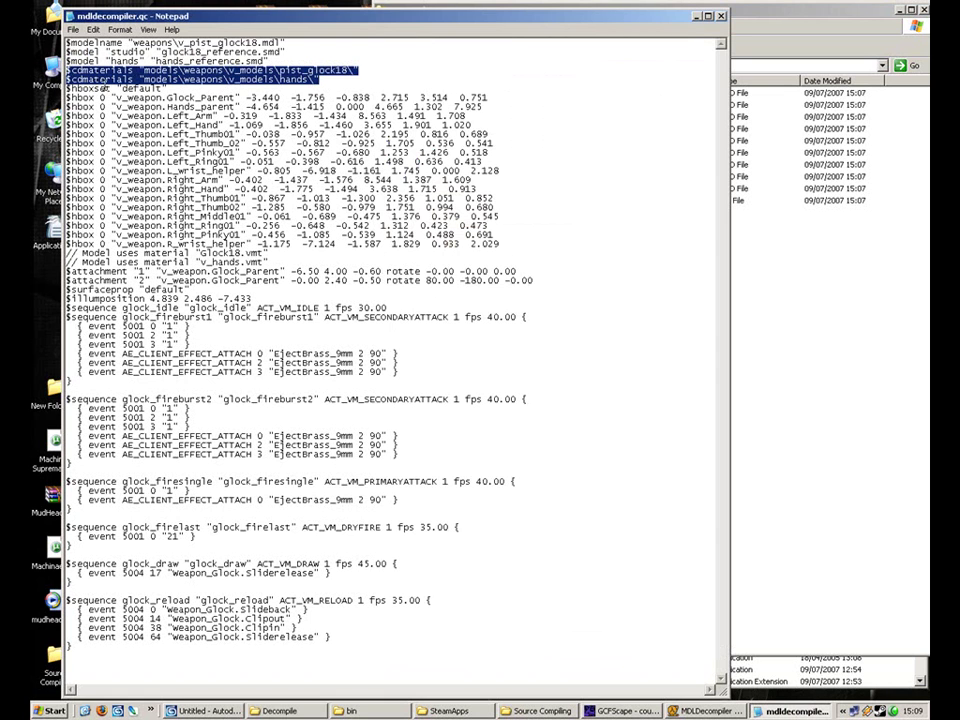
click(343, 78)
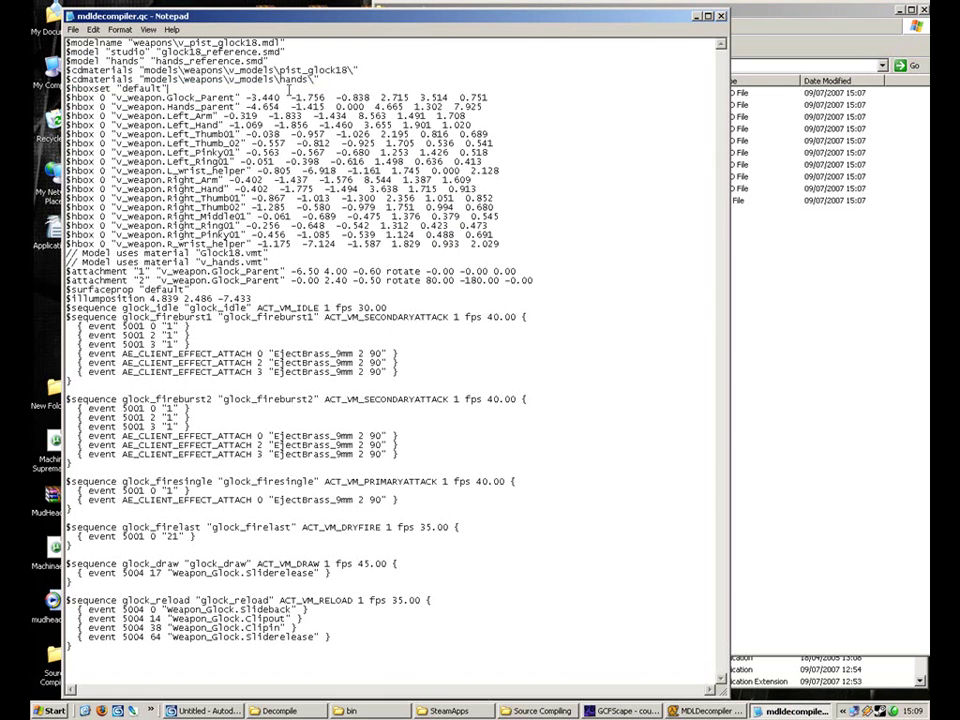
drag(358, 70, 31, 68)
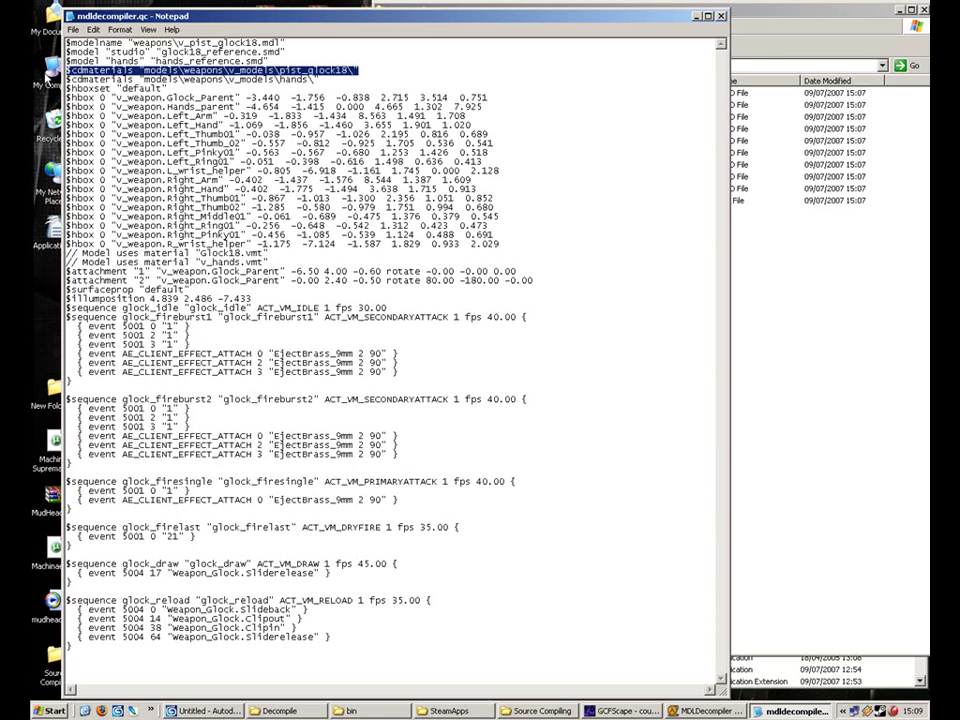
drag(320, 79, 33, 79)
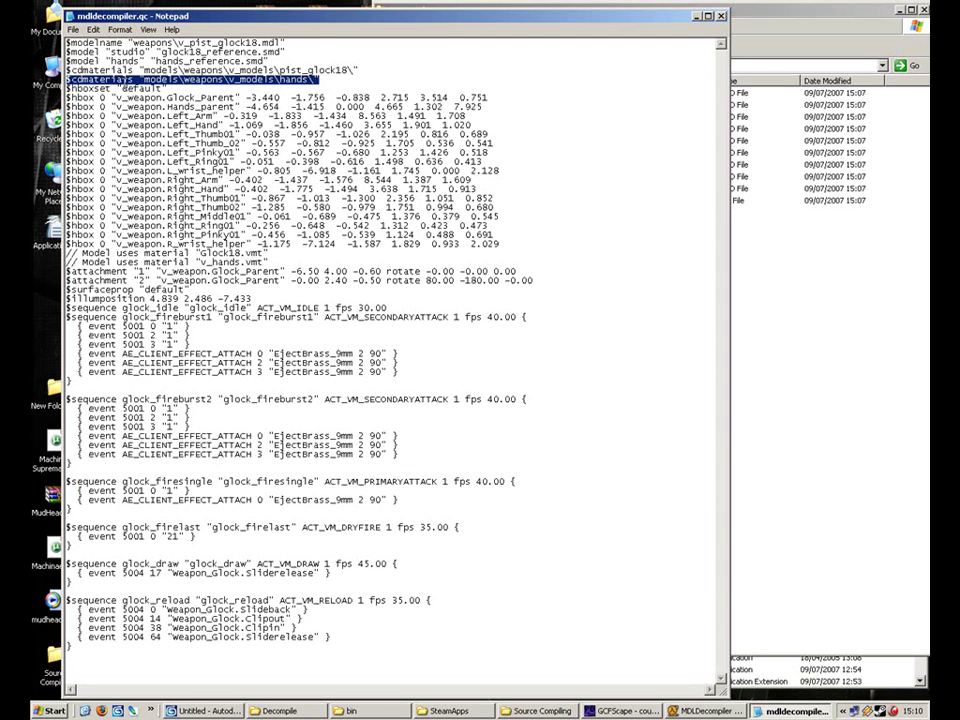
Step: Delete all the $hbox lines below $hboxset "default" in the QC file
drag(512, 244, 45, 85)
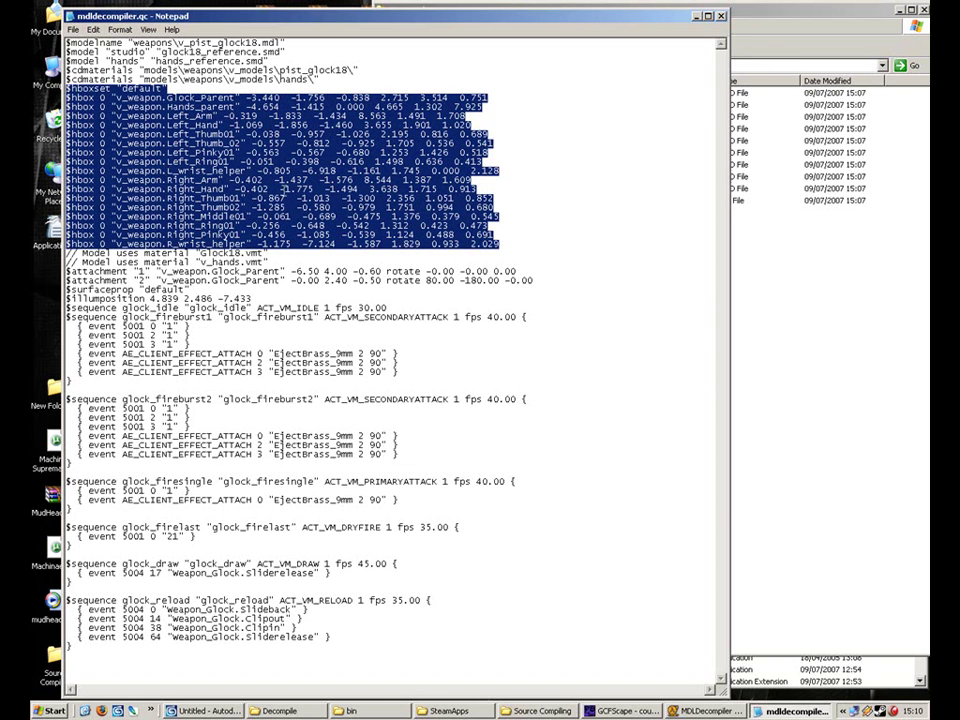
drag(535, 244, 54, 100)
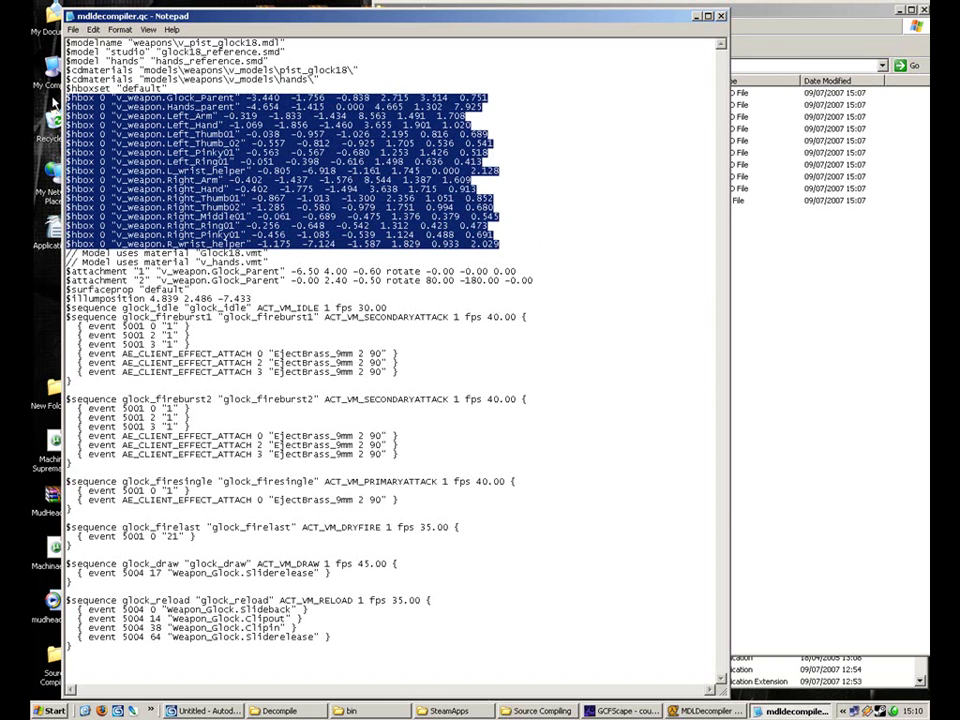
key(Delete)
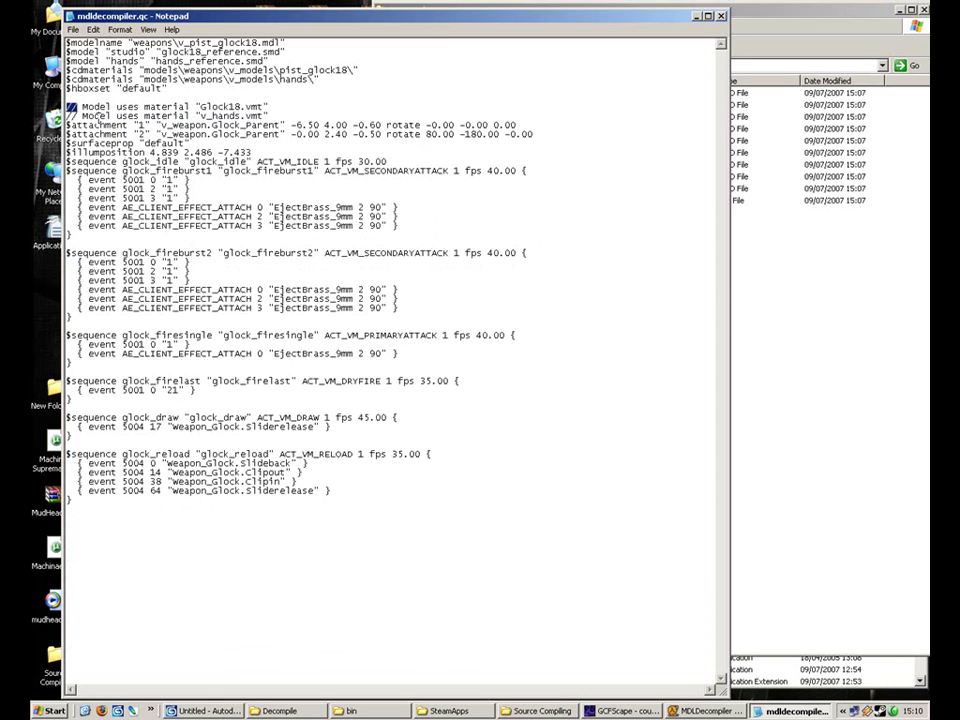
Step: Examine the material comment line, try commenting out the glock_fireburst2 sequence with block comment markers, and remove the markers
drag(78, 116, 343, 106)
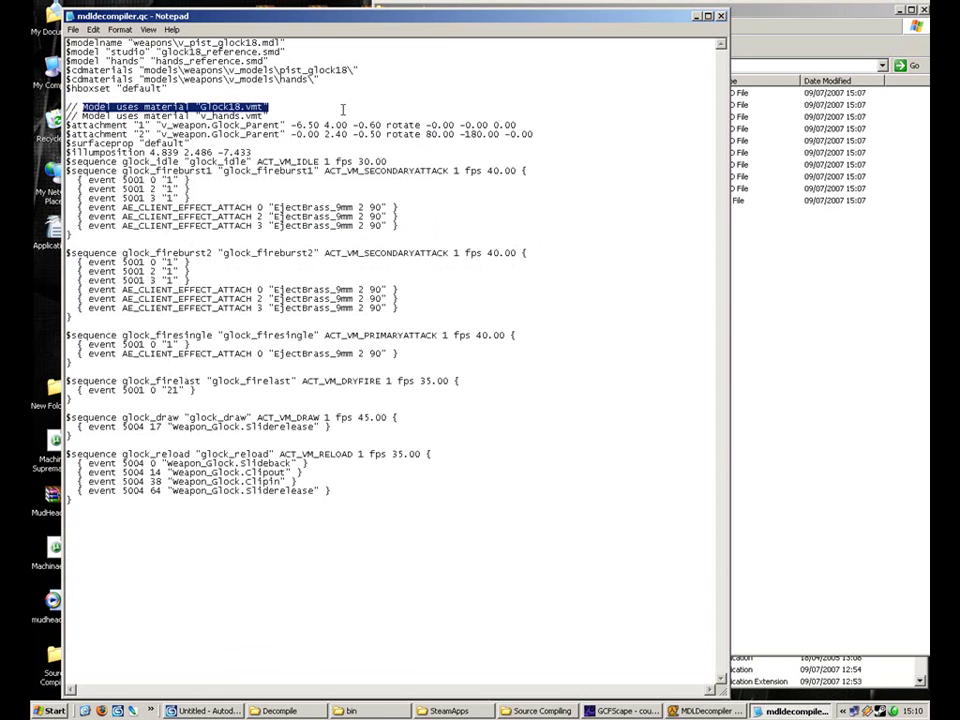
click(141, 216)
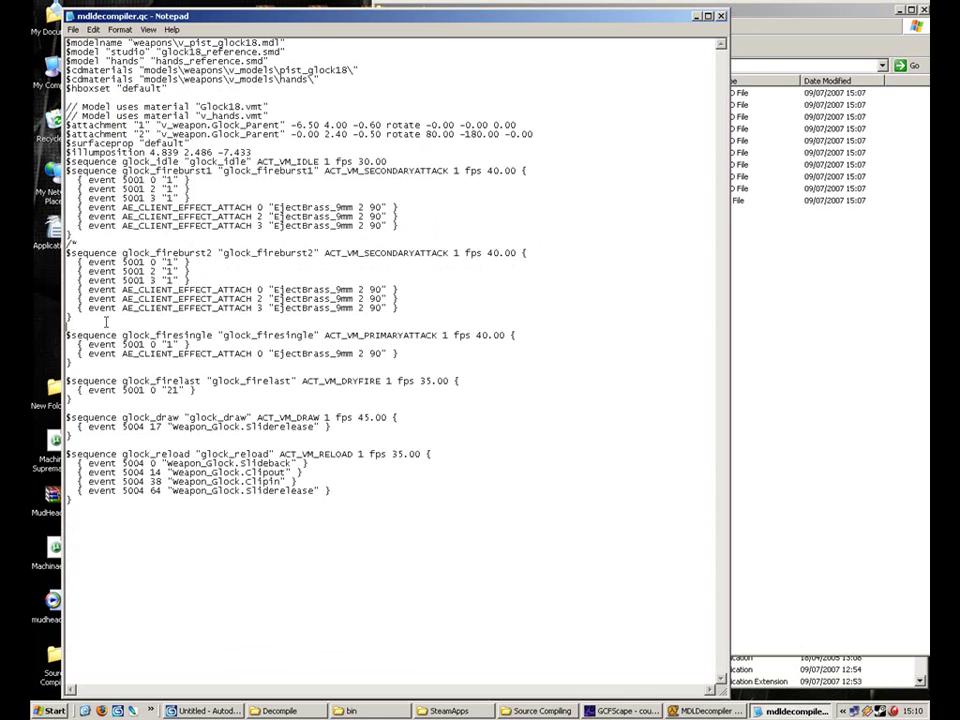
text(*)
key(BackSpace)
key(BackSpace)
drag(83, 243, 36, 245)
key(BackSpace)
Step: Start the ConTEXT editor and restore its window to a smaller size so the Notepad window behind it can be reached
click(54, 711)
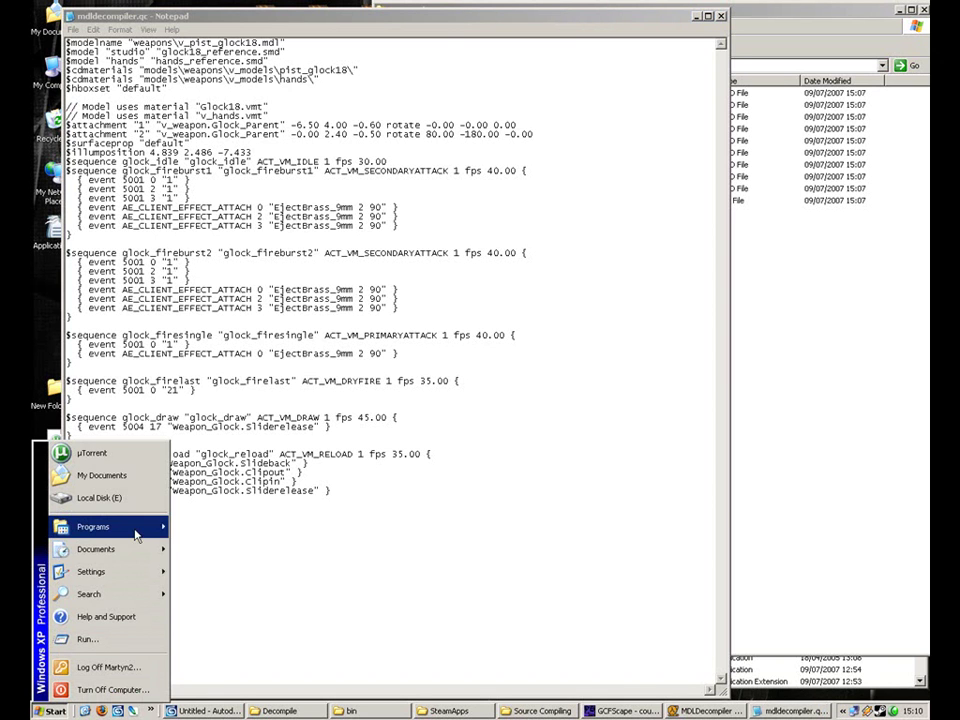
mouse_move(160, 527)
click(227, 620)
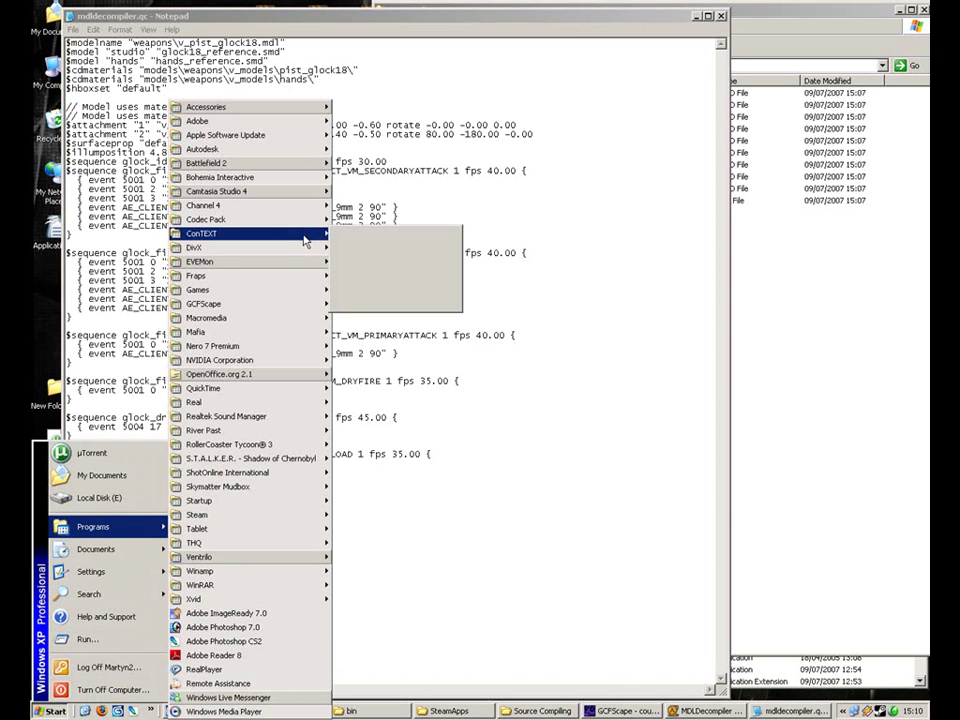
click(398, 228)
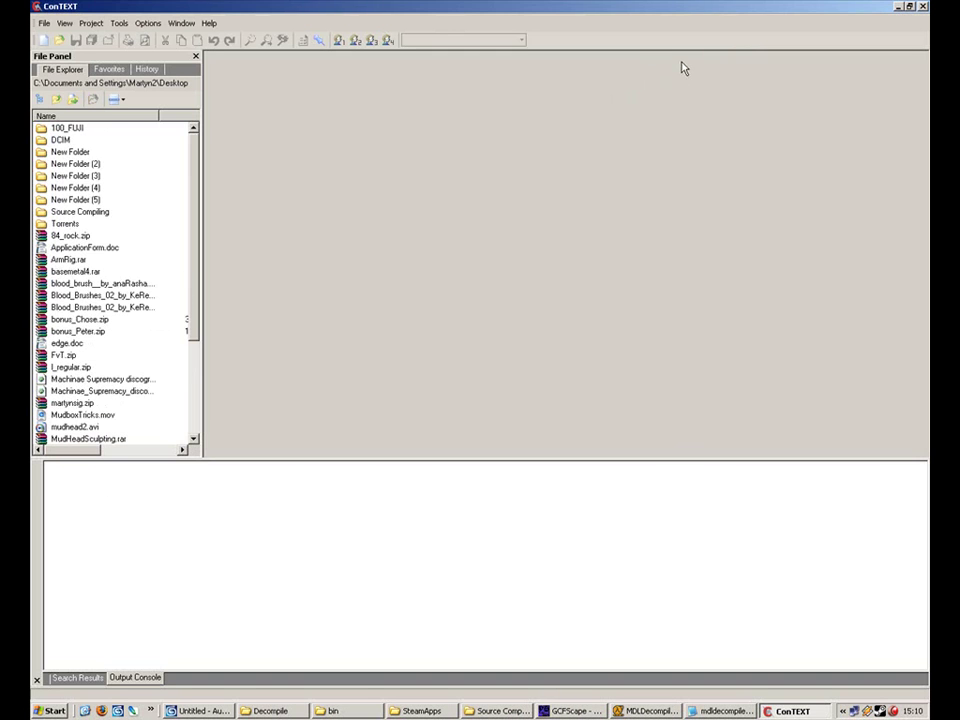
double_click(637, 4)
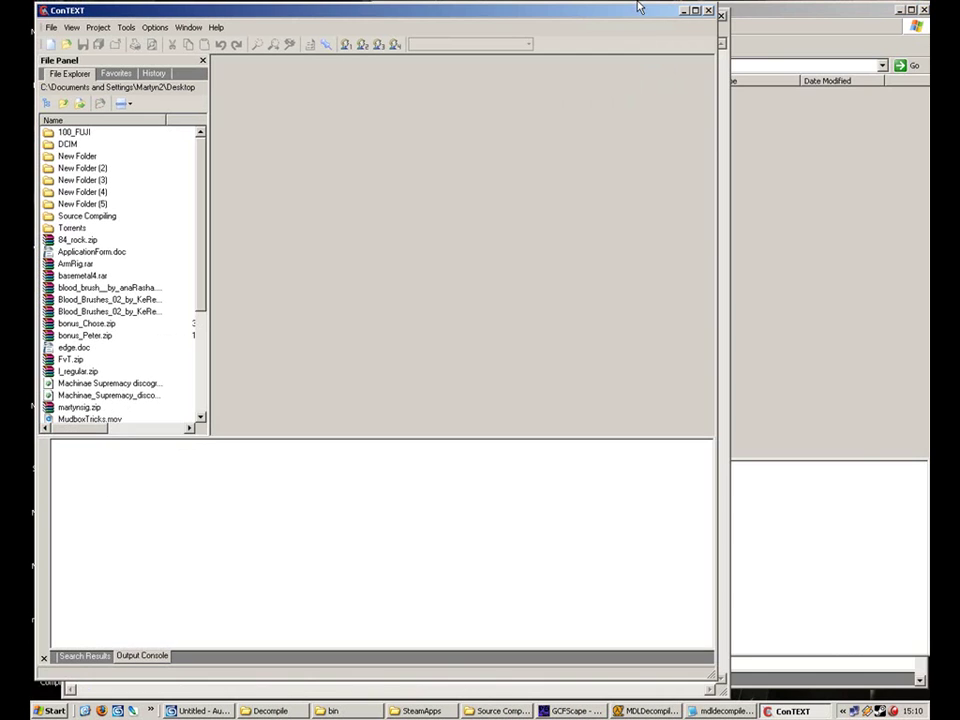
drag(656, 8, 642, 51)
Step: Save the changes to mdldecompiler.qc while closing Notepad, and open the file in a maximized ConTEXT window
click(721, 16)
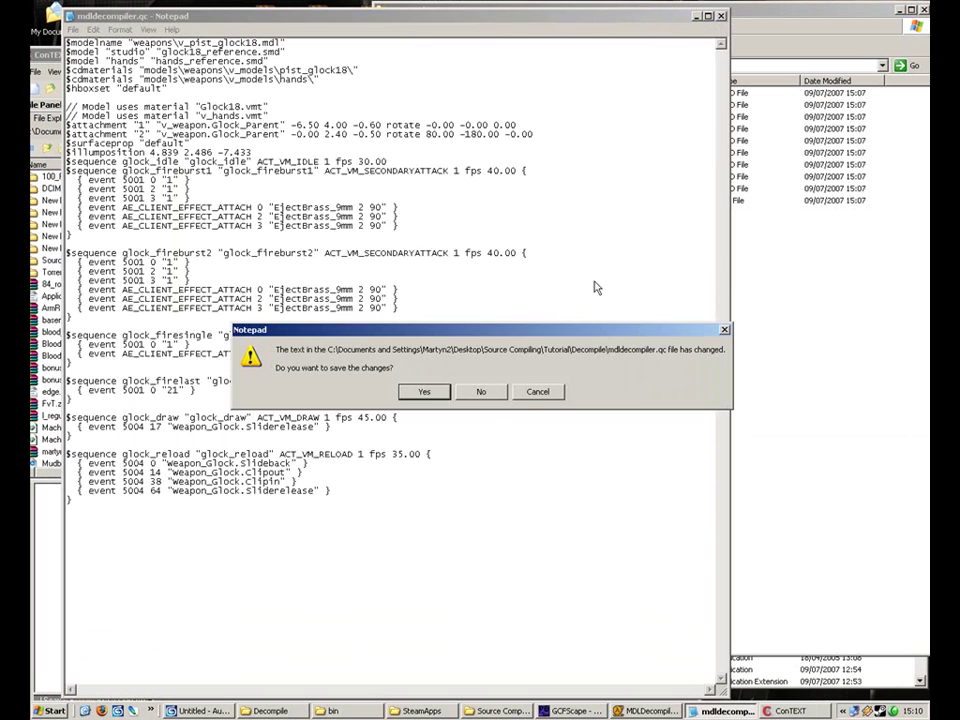
click(424, 391)
drag(582, 201, 300, 315)
double_click(322, 56)
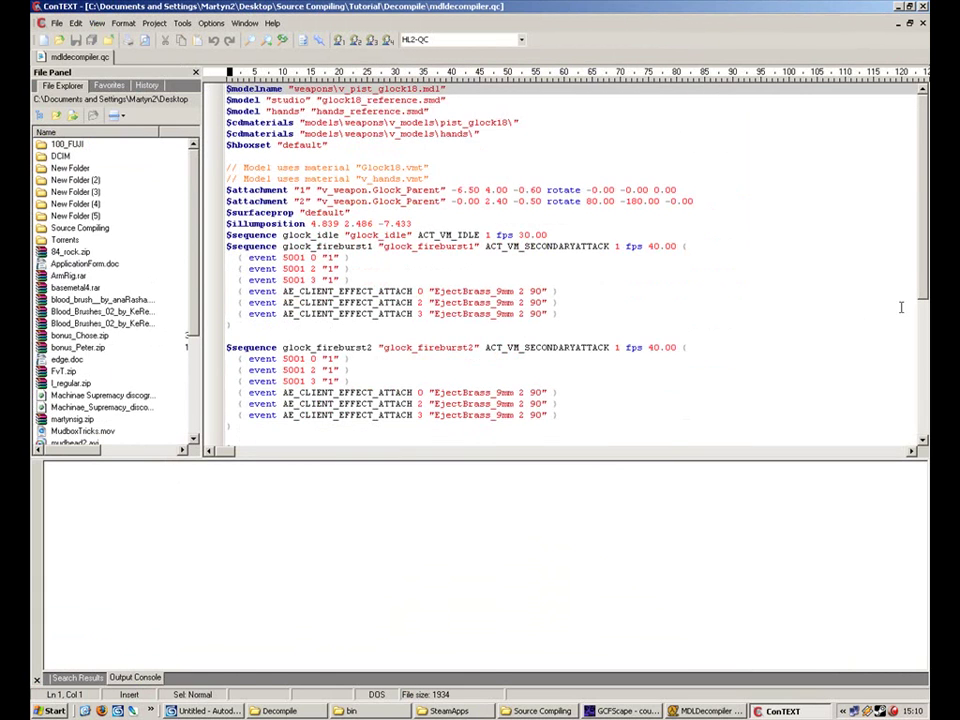
Step: Examine the HL2-QC syntax colouring on the $modelname, $cdmaterials and glock_fireburst2 lines
drag(921, 280, 877, 169)
drag(231, 122, 500, 123)
click(536, 122)
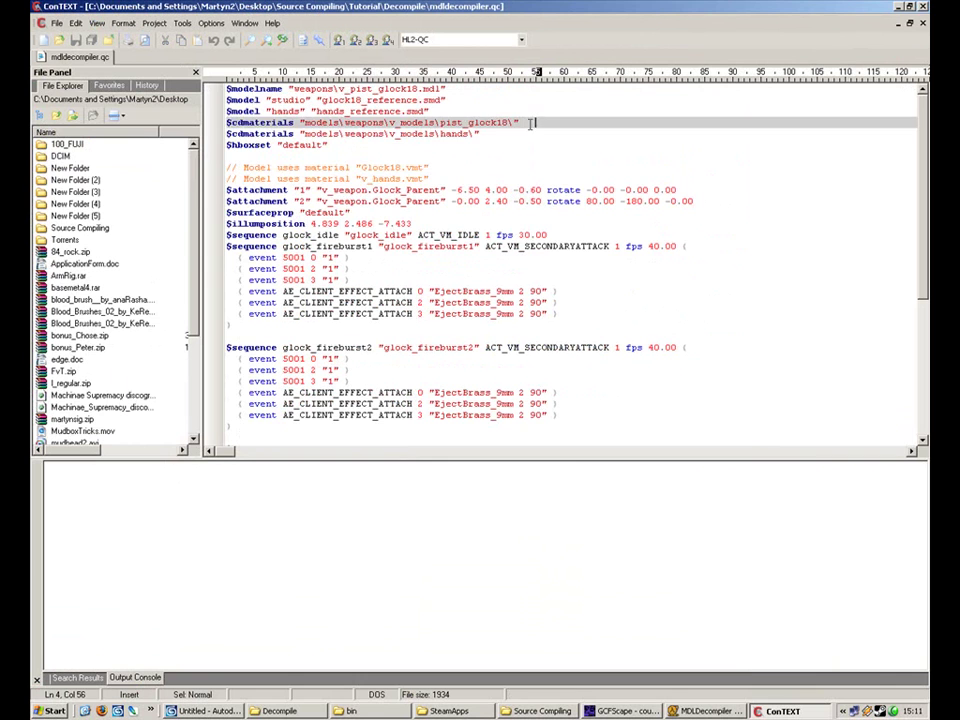
drag(296, 123, 440, 133)
click(343, 148)
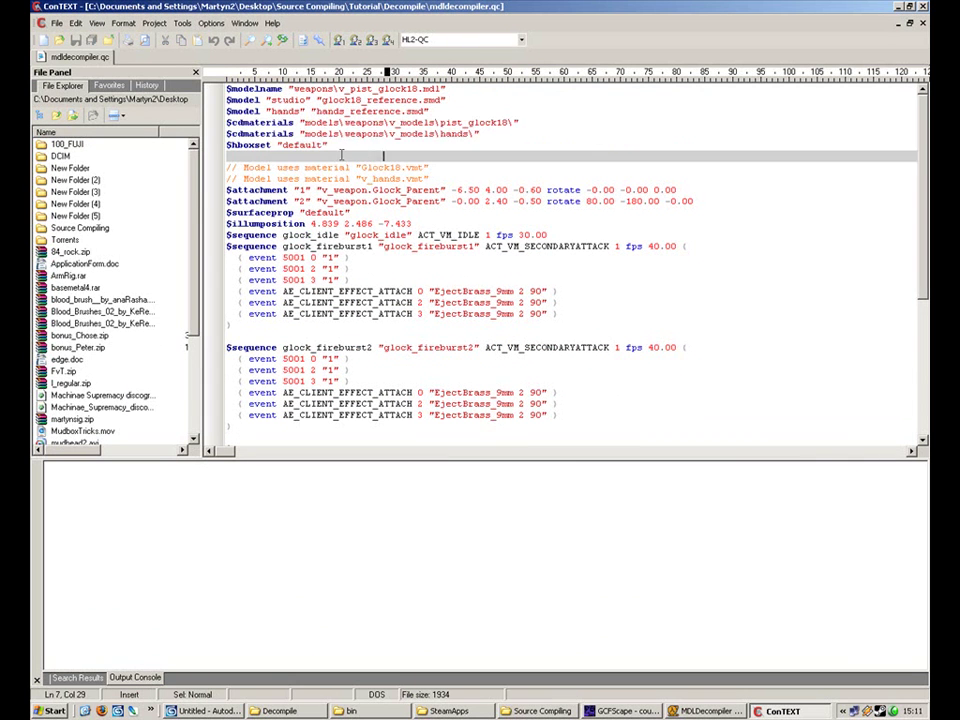
drag(343, 148, 272, 90)
click(230, 90)
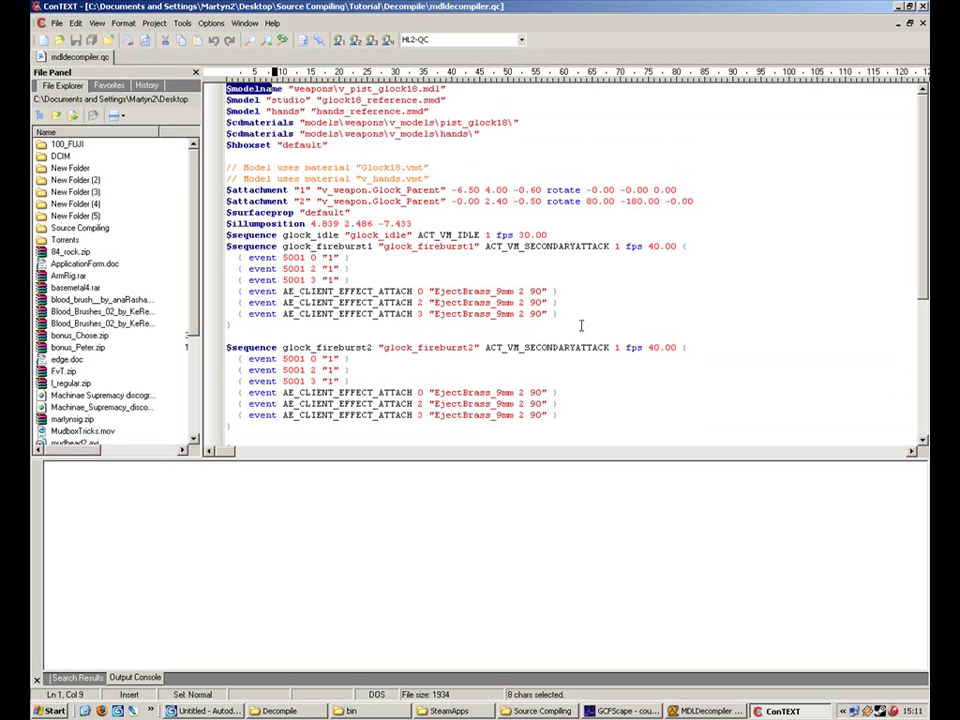
drag(298, 392, 383, 392)
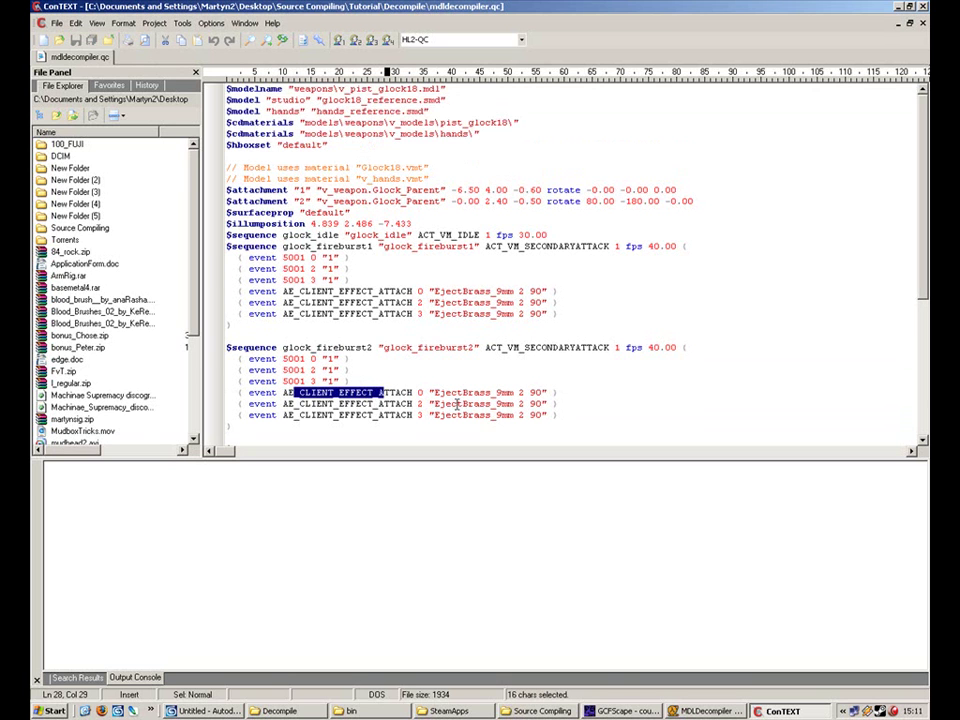
drag(380, 347, 467, 347)
click(508, 358)
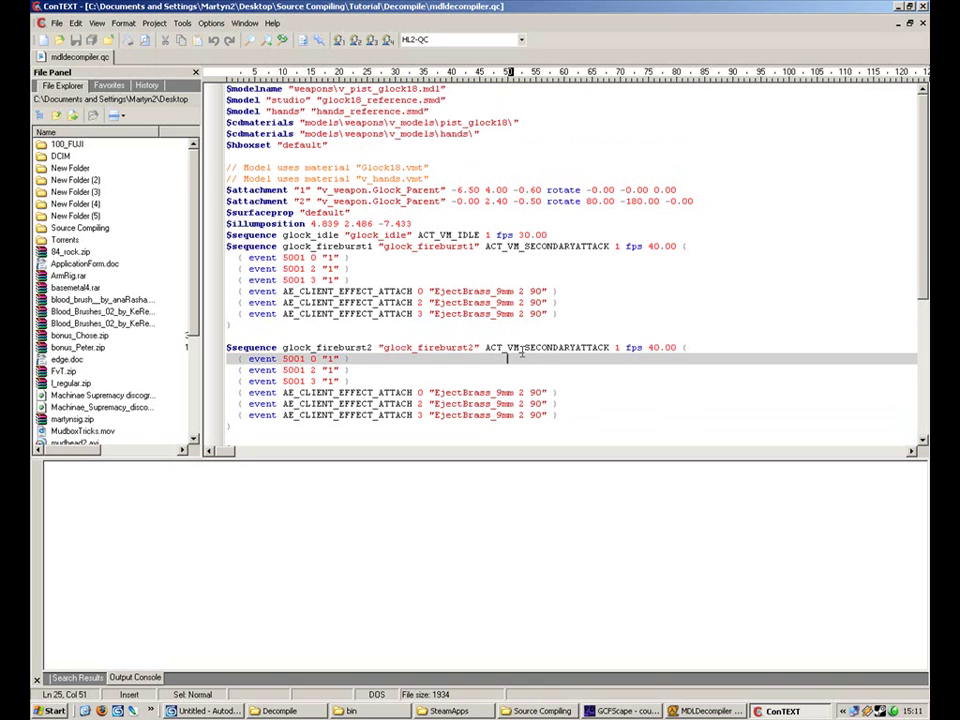
Step: Examine the v_weapon.Glock_Parent bone name in the second $attachment line and look through the rest of the QC file
drag(318, 201, 446, 201)
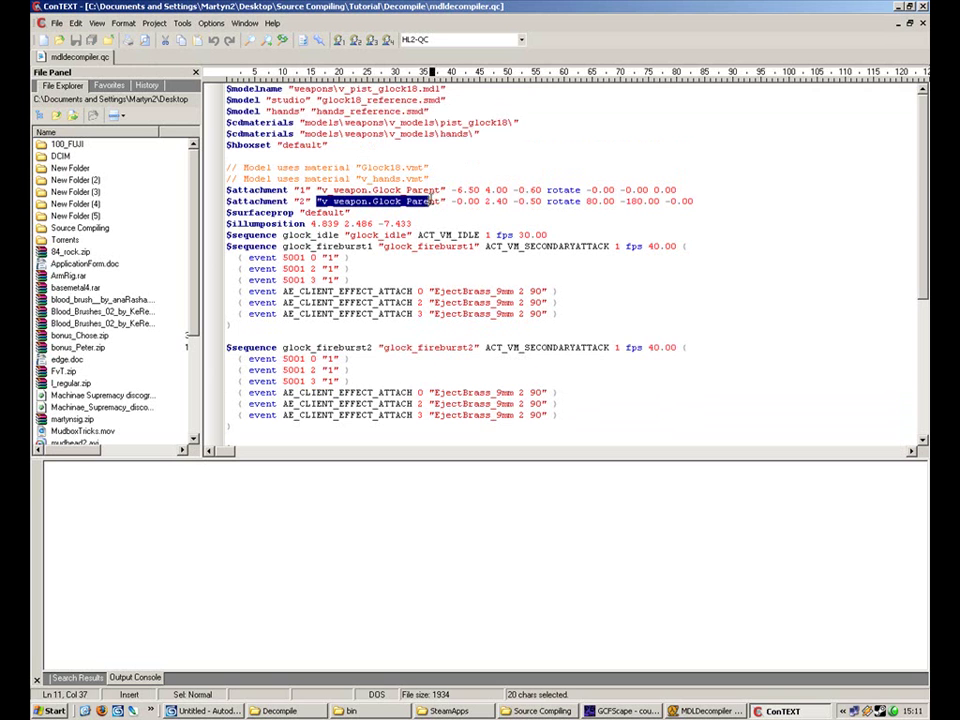
drag(920, 255, 864, 154)
click(213, 22)
click(213, 22)
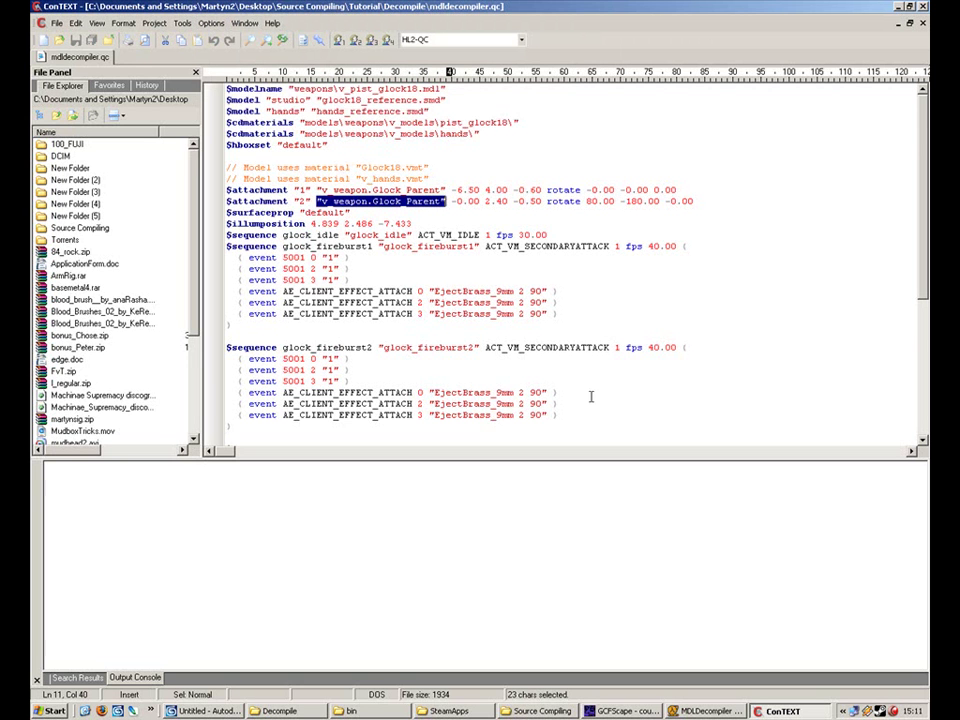
scroll(925, 262, down, 5)
scroll(900, 240, up, 5)
drag(925, 248, 902, 112)
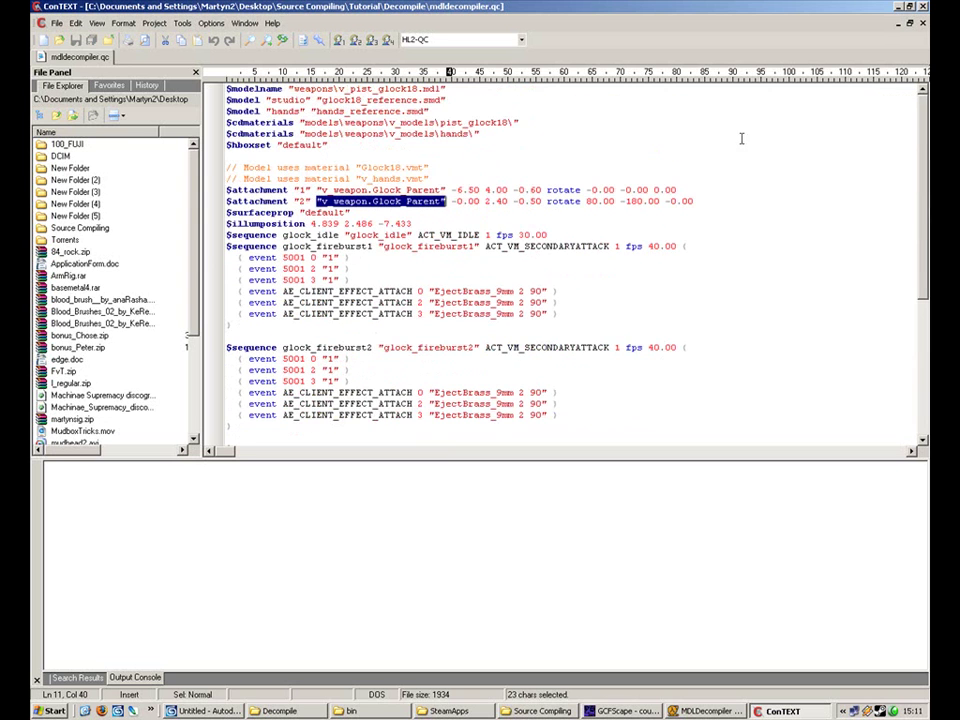
Step: Examine the $illumposition line and its three coordinates
click(231, 224)
drag(234, 224, 211, 226)
click(462, 223)
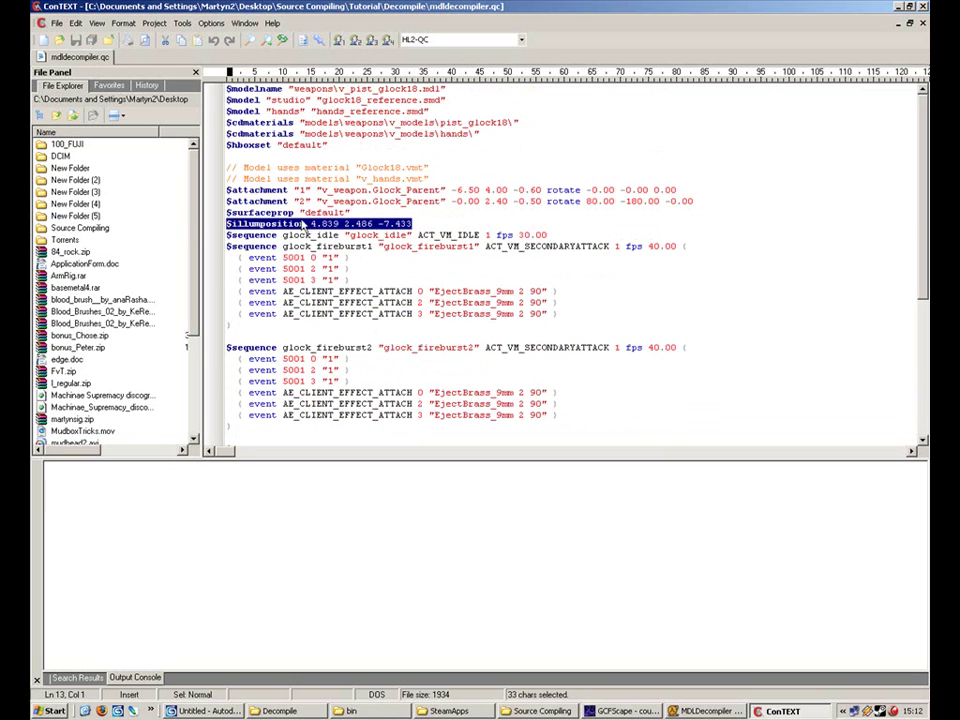
drag(311, 224, 439, 224)
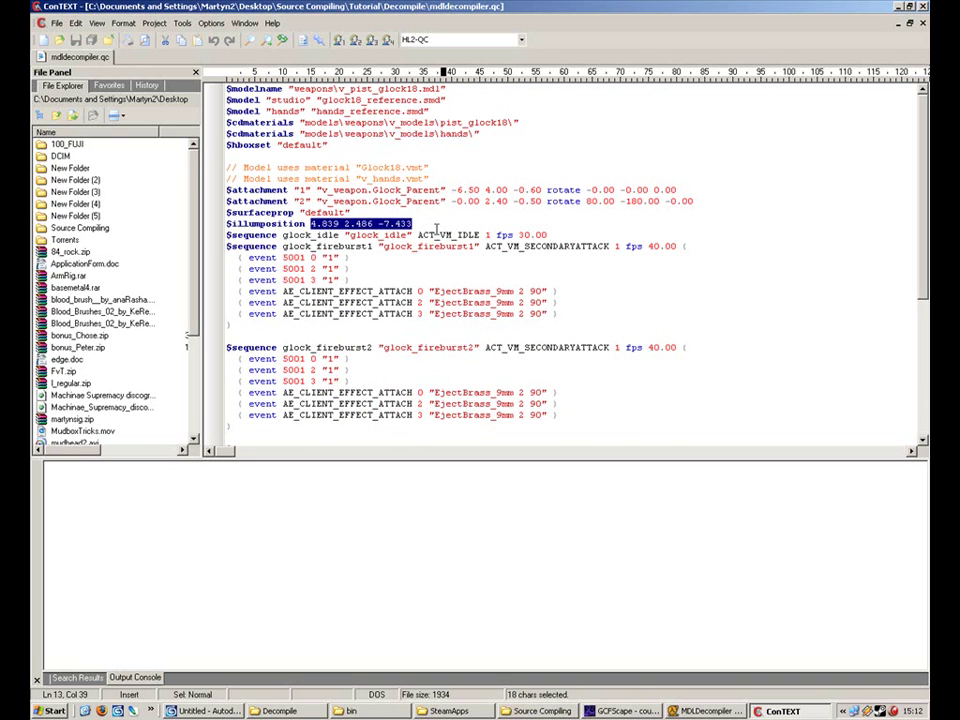
Step: Examine the glock_idle $sequence line, including its sequence name, quoted animation file name, activity and fps
drag(226, 235, 582, 232)
click(592, 228)
drag(226, 235, 547, 235)
click(489, 235)
drag(228, 236, 341, 235)
click(344, 235)
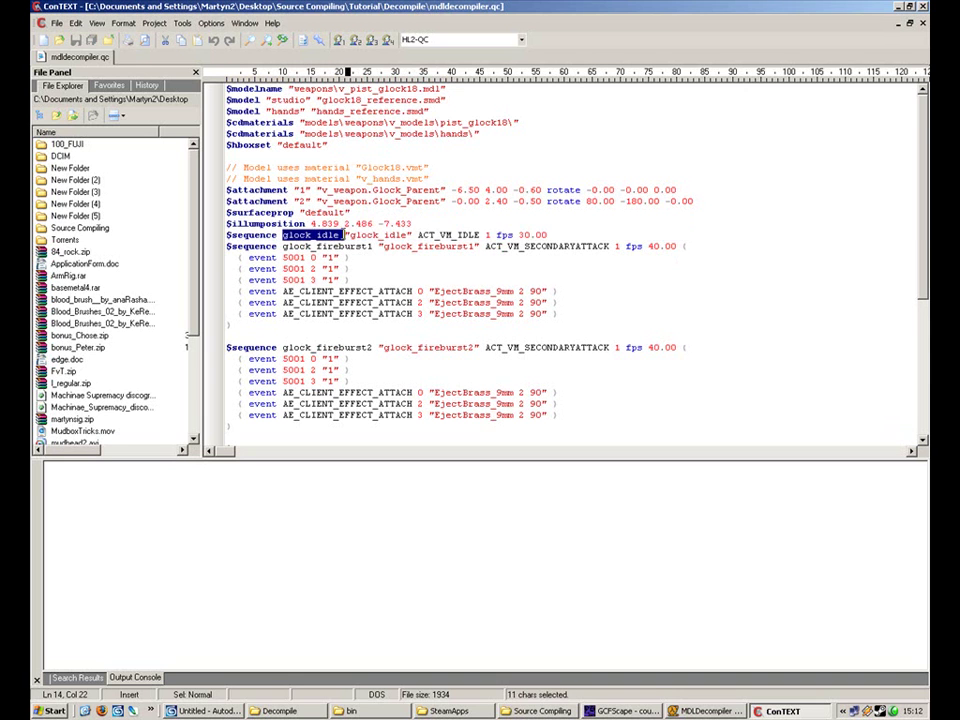
drag(418, 235, 530, 235)
drag(344, 236, 410, 240)
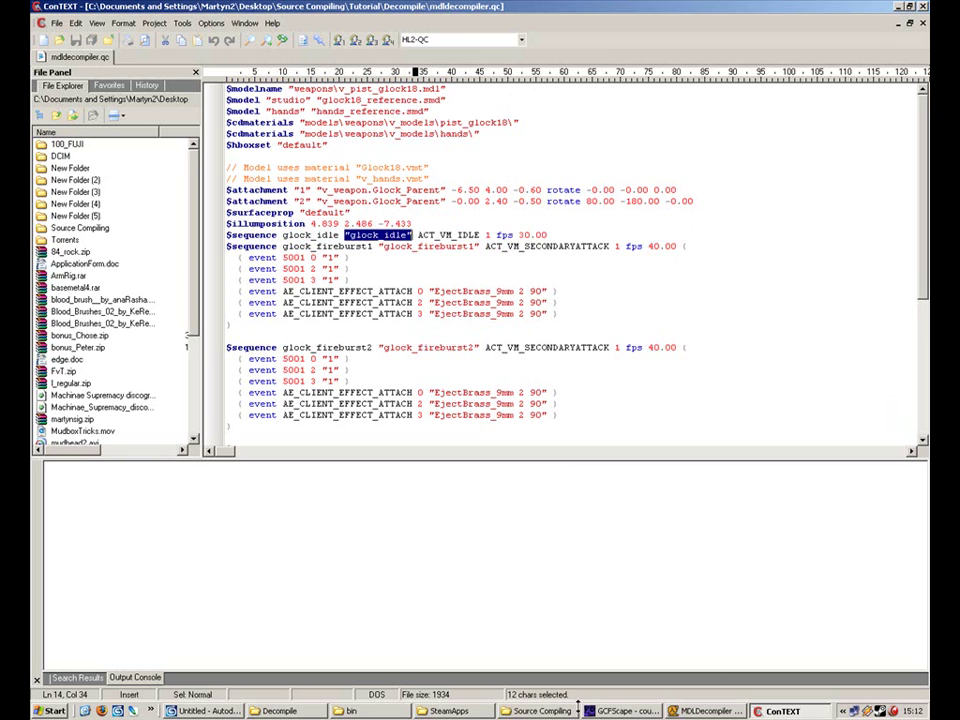
Step: Compare the quoted glock_idle name with glock_idle.smd in the Decompile folder and return to the QC file
click(298, 712)
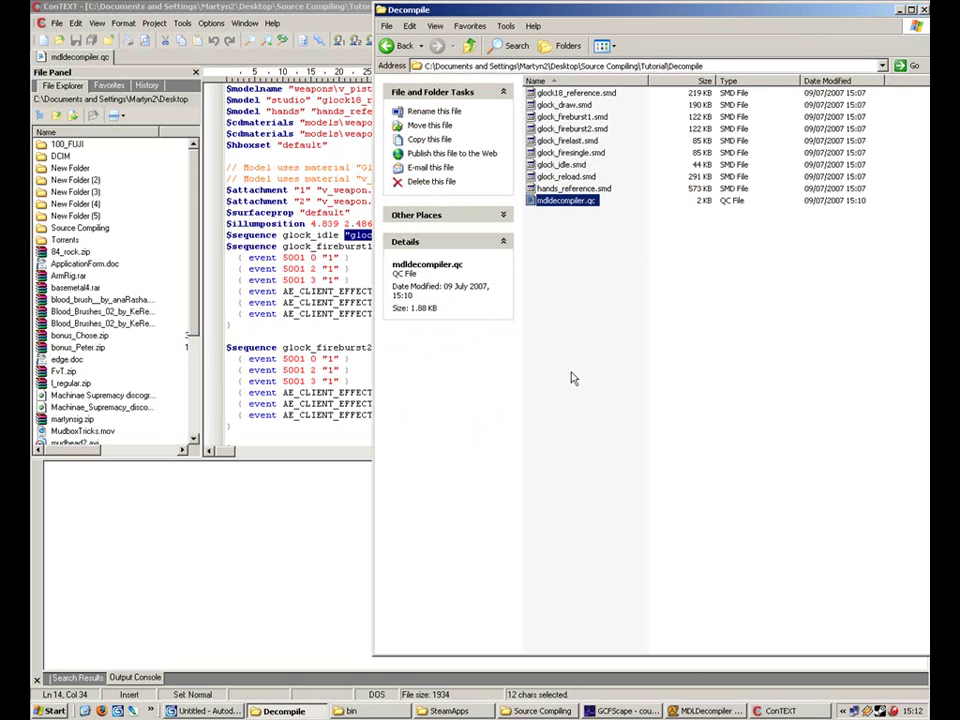
click(560, 165)
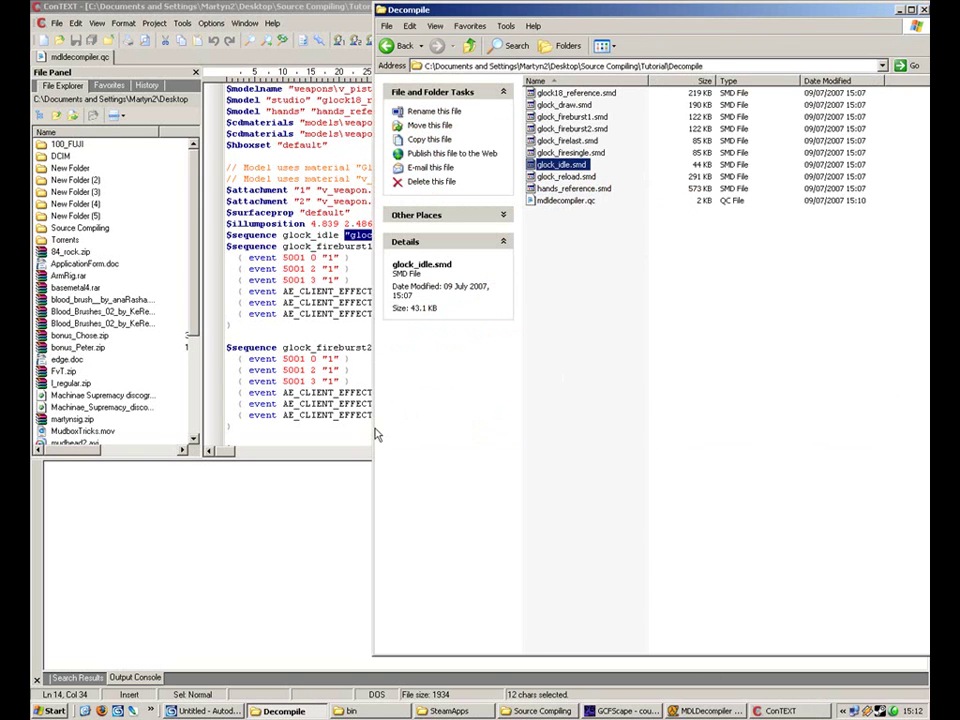
drag(375, 426, 535, 424)
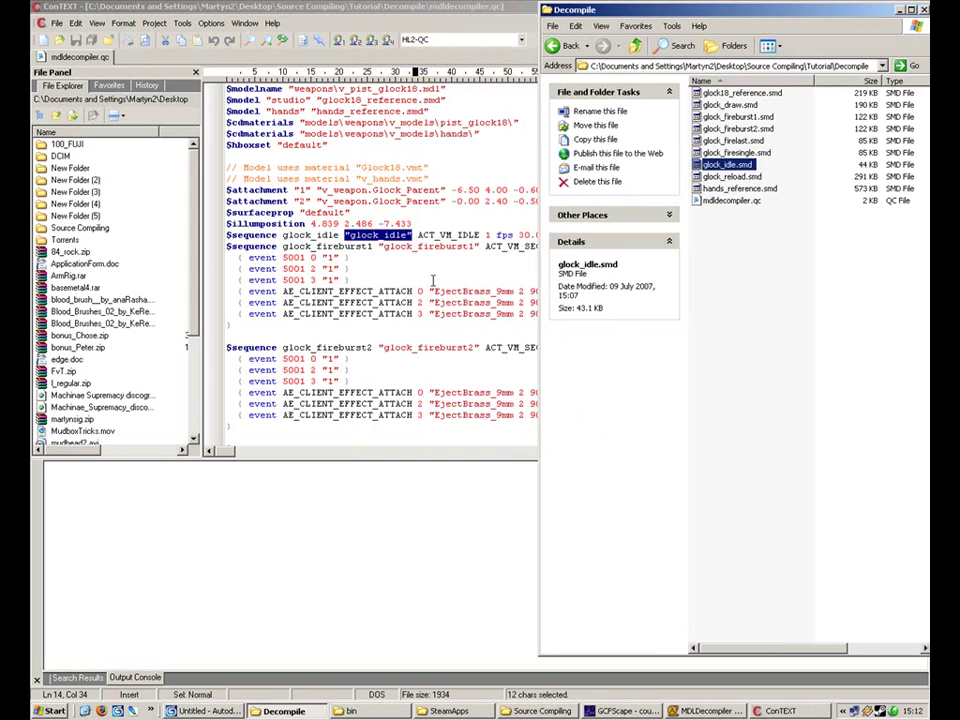
click(434, 280)
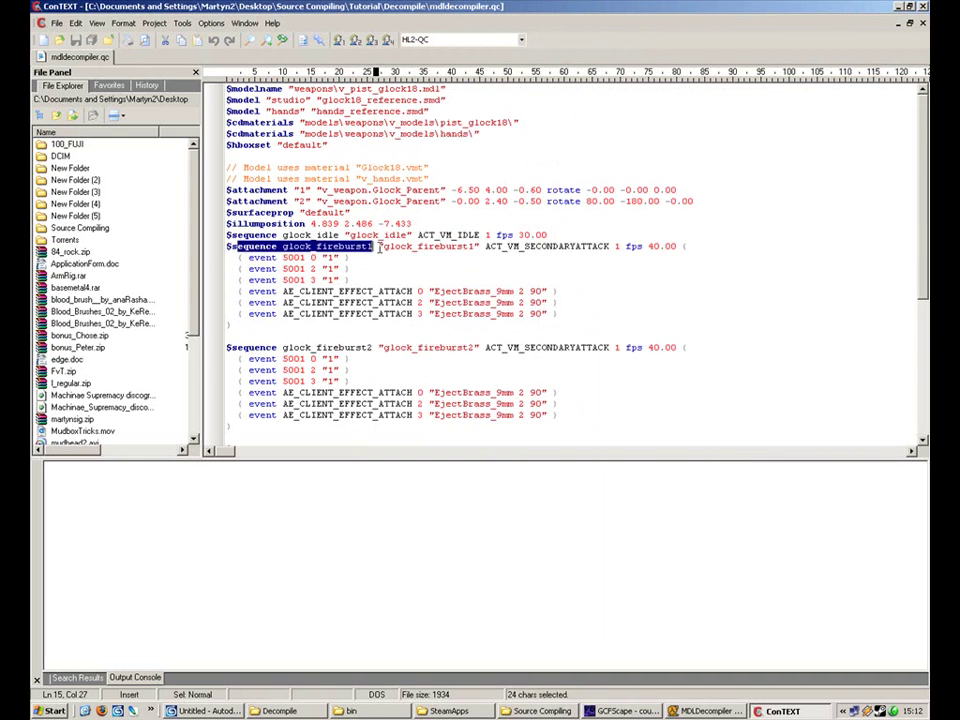
Step: Examine the glock_fireburst1 sequence, covering its animation file name, fps setting, 5001 events and EjectBrass_9mm event
drag(283, 246, 482, 246)
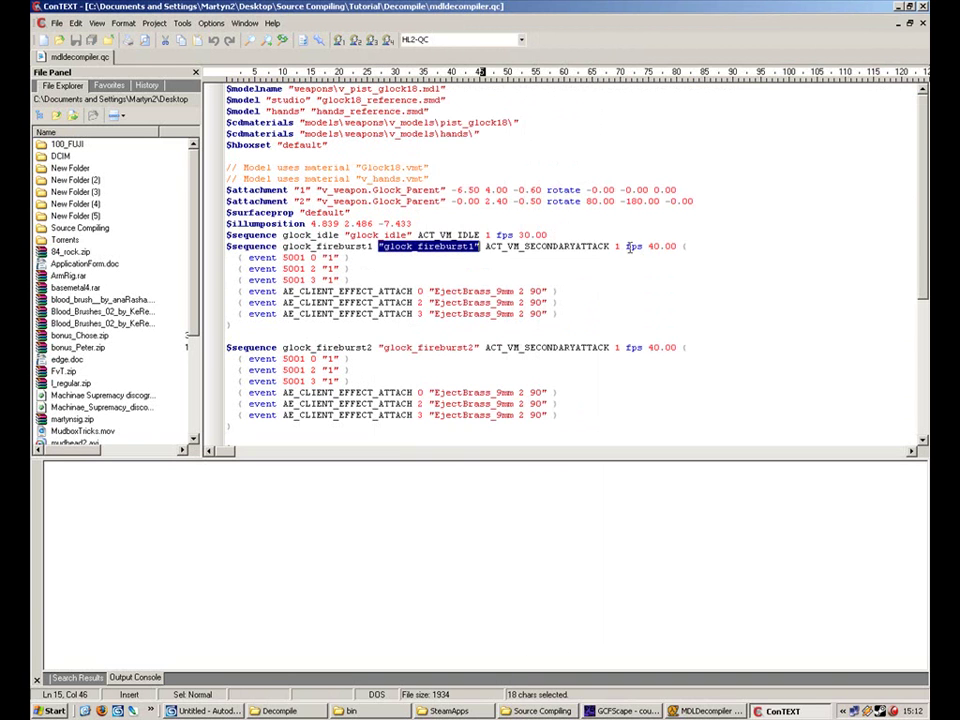
drag(626, 246, 674, 246)
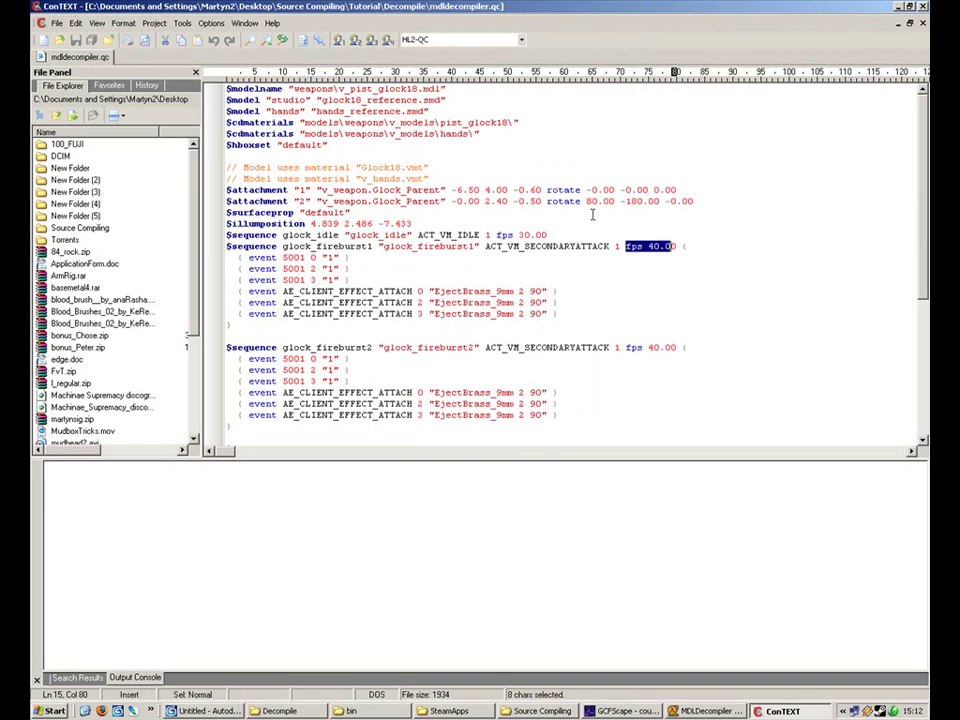
drag(240, 257, 440, 269)
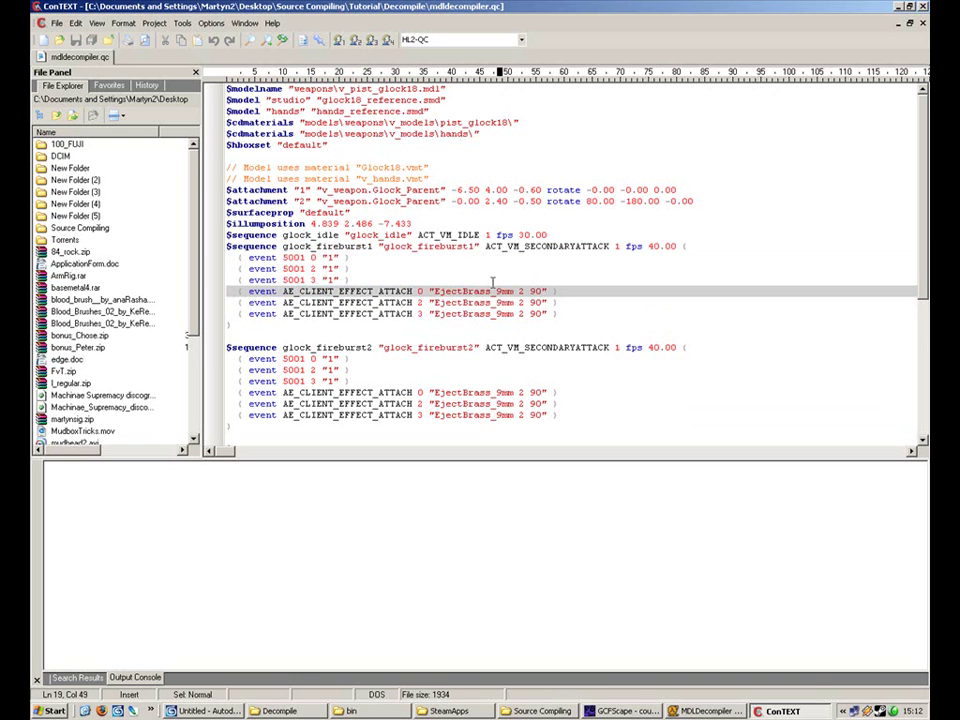
drag(239, 259, 545, 291)
click(394, 279)
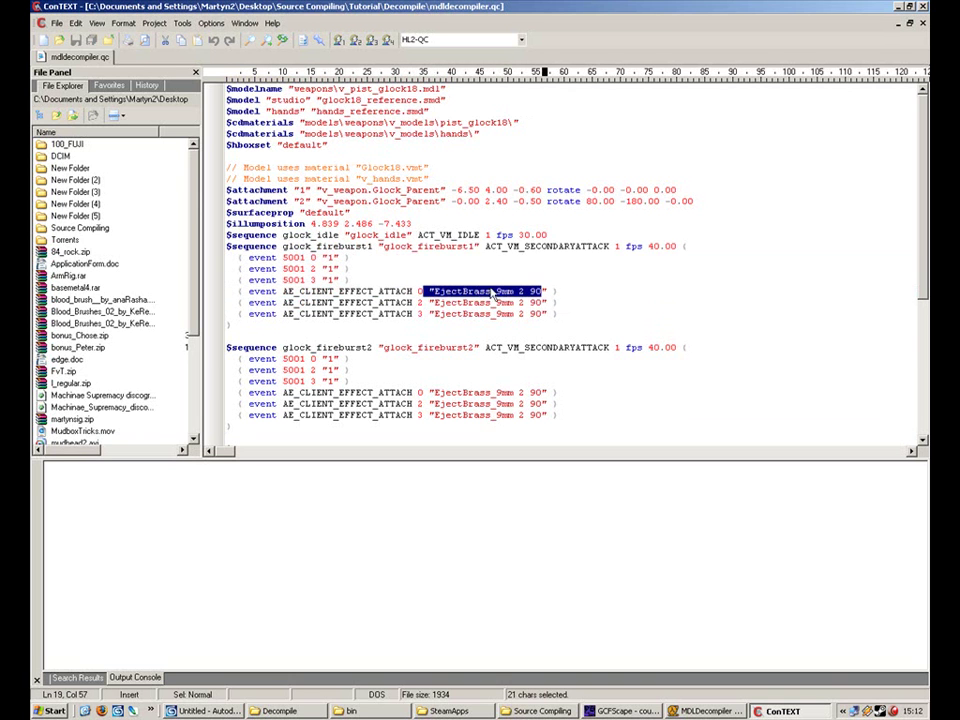
click(429, 280)
drag(428, 291, 545, 291)
Step: Look through the remaining sequences and examine the Slideback, Clipout, Clipin and Sliderelease sound events of glock_reload
scroll(637, 359, down, 3)
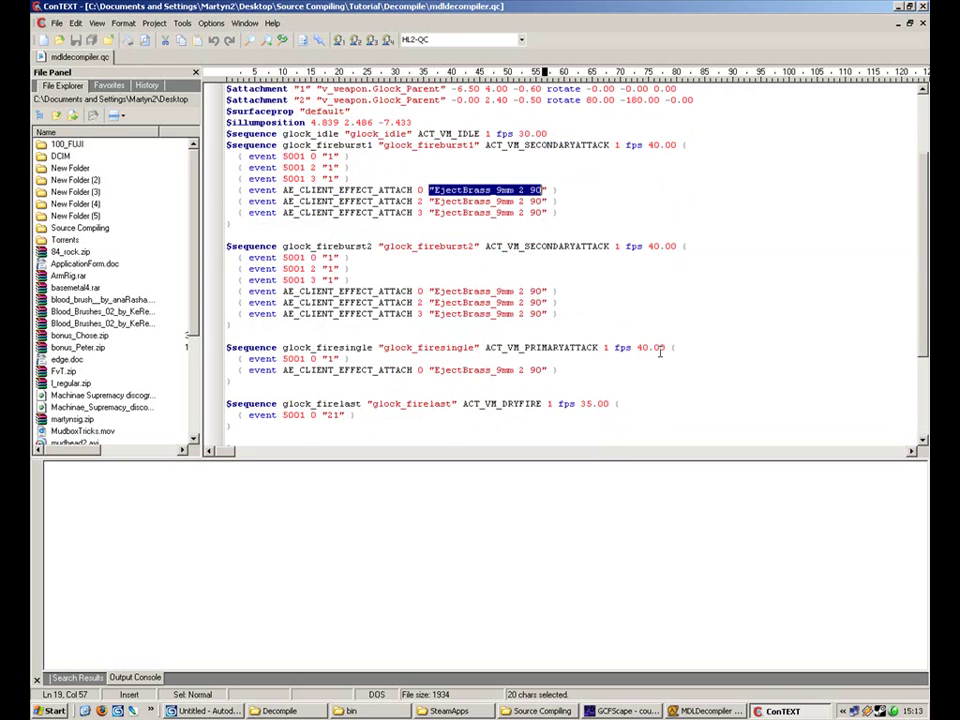
scroll(660, 352, down, 2)
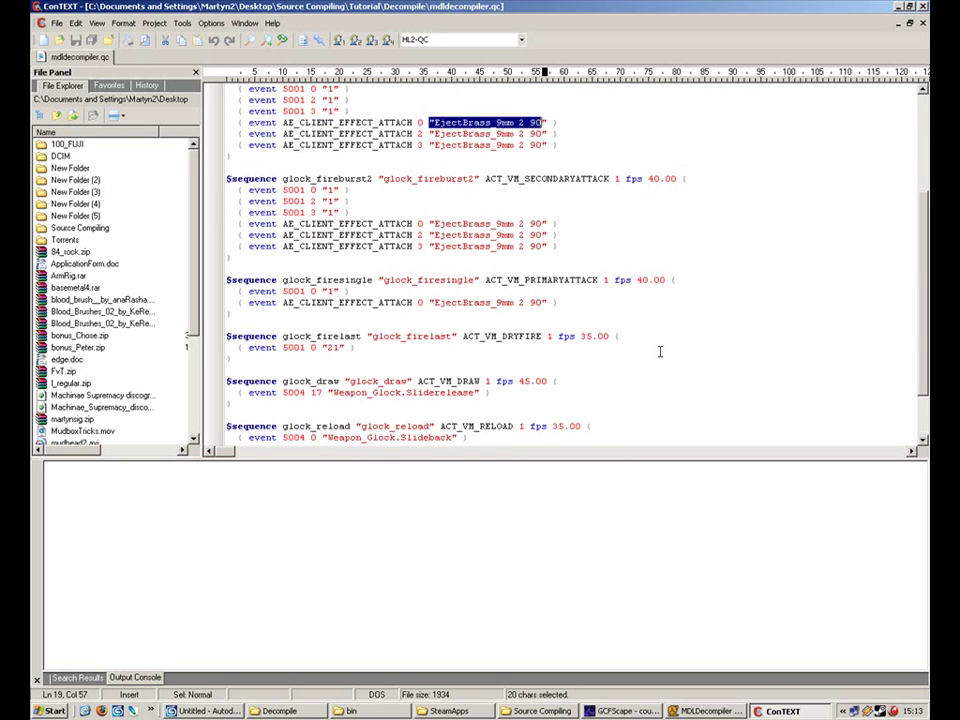
scroll(660, 352, down, 1)
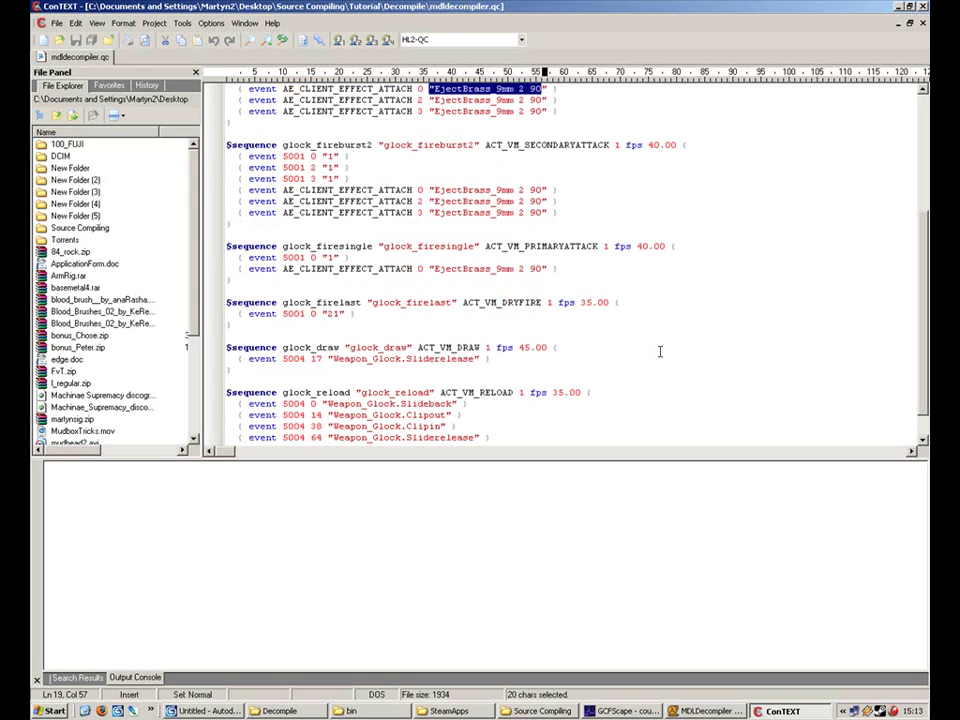
scroll(660, 352, down, 1)
drag(499, 404, 205, 386)
click(337, 381)
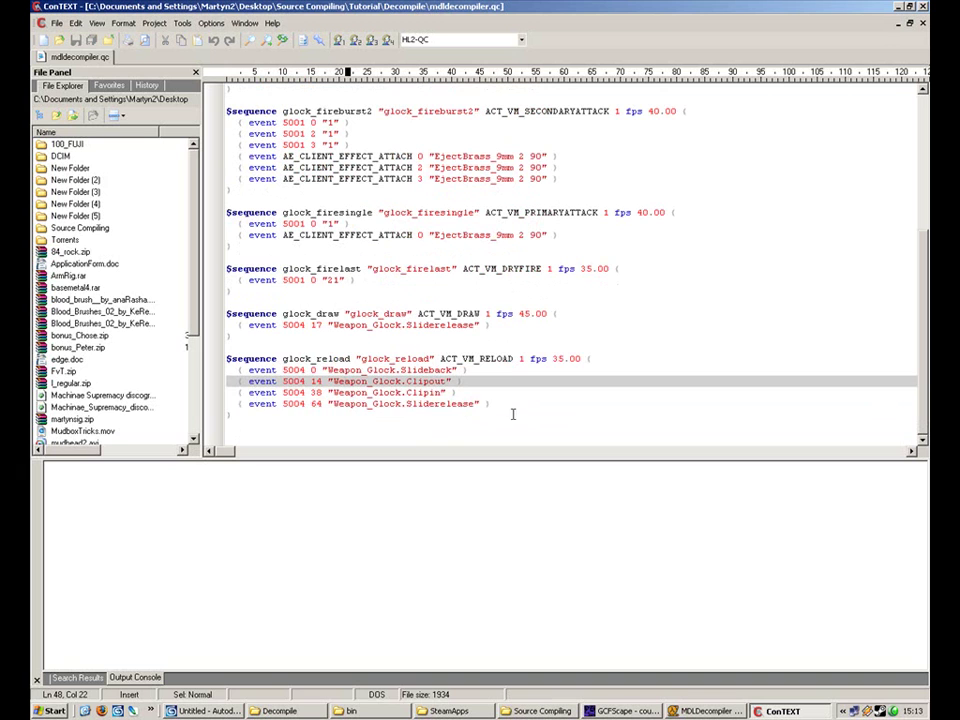
drag(492, 404, 205, 410)
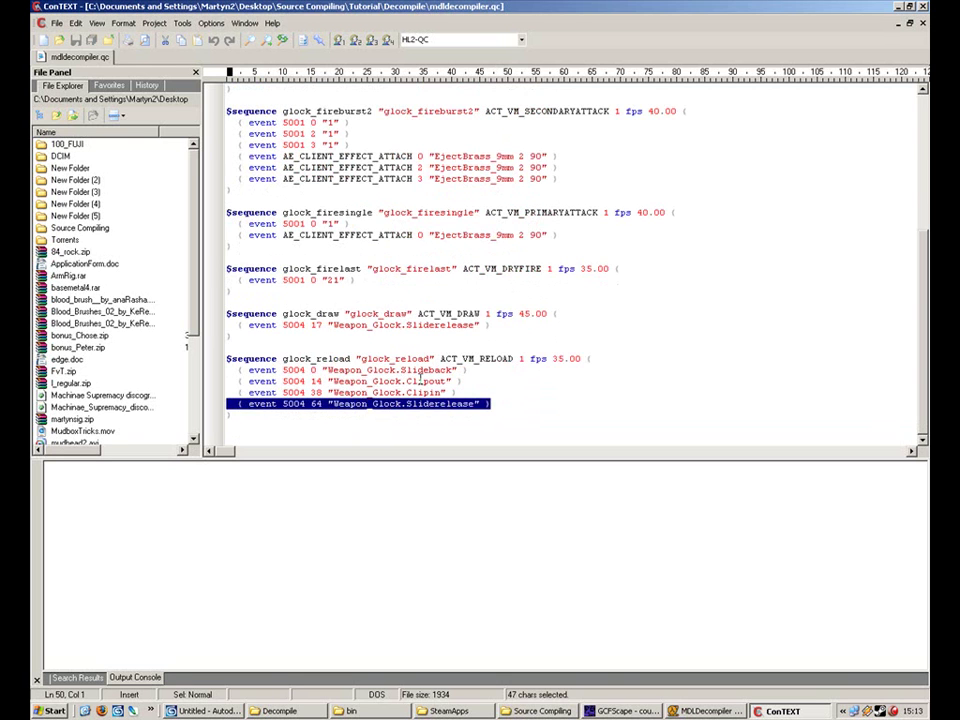
scroll(421, 375, up, 1)
scroll(422, 372, up, 6)
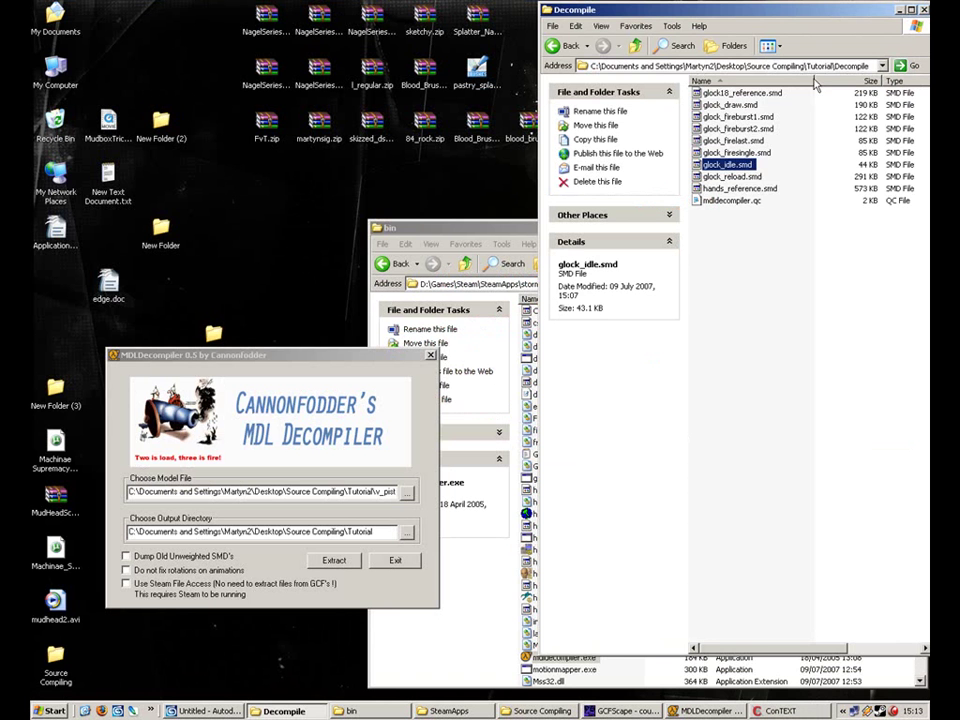
Step: Exit the MDL Decompiler, rearrange the bin and Decompile folder windows, and bring the Decompile folder up over 3ds Max
click(405, 560)
drag(500, 228, 188, 47)
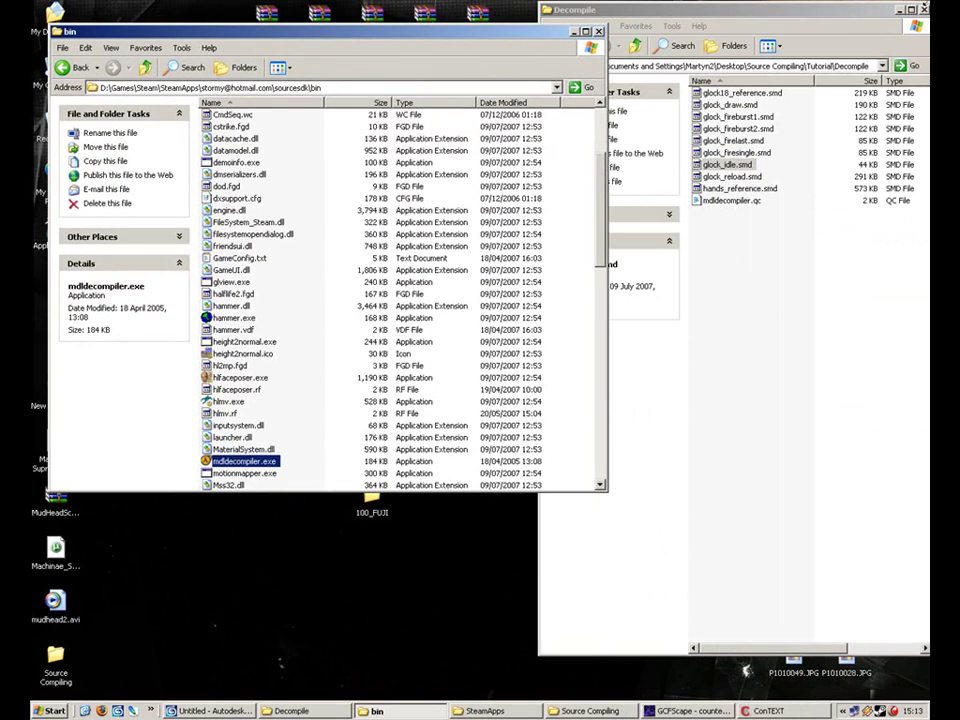
drag(838, 10, 356, 17)
click(212, 711)
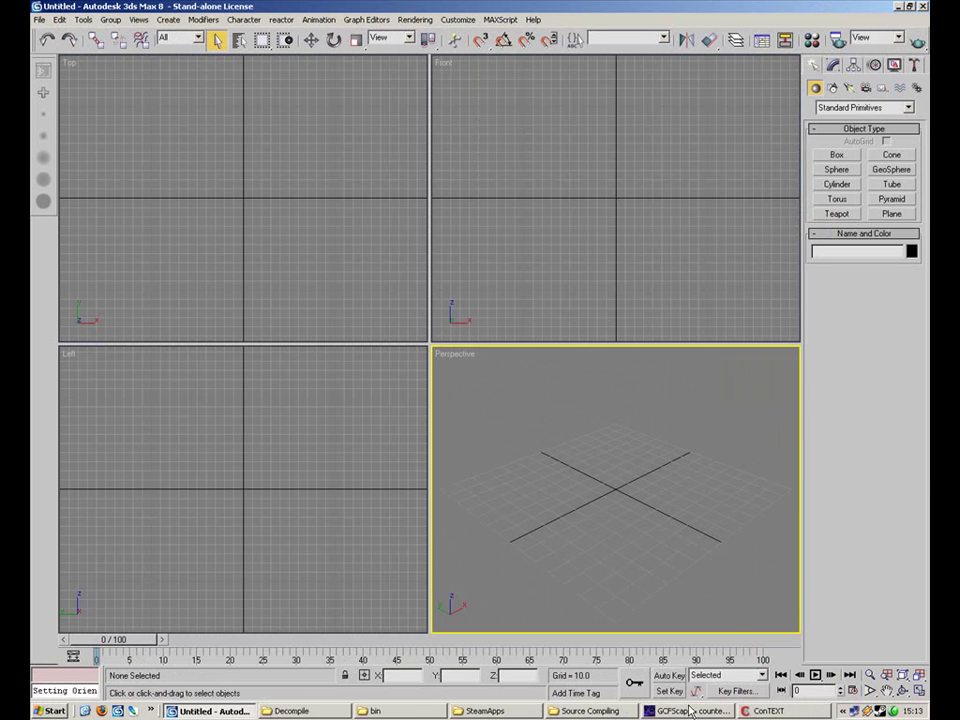
click(325, 712)
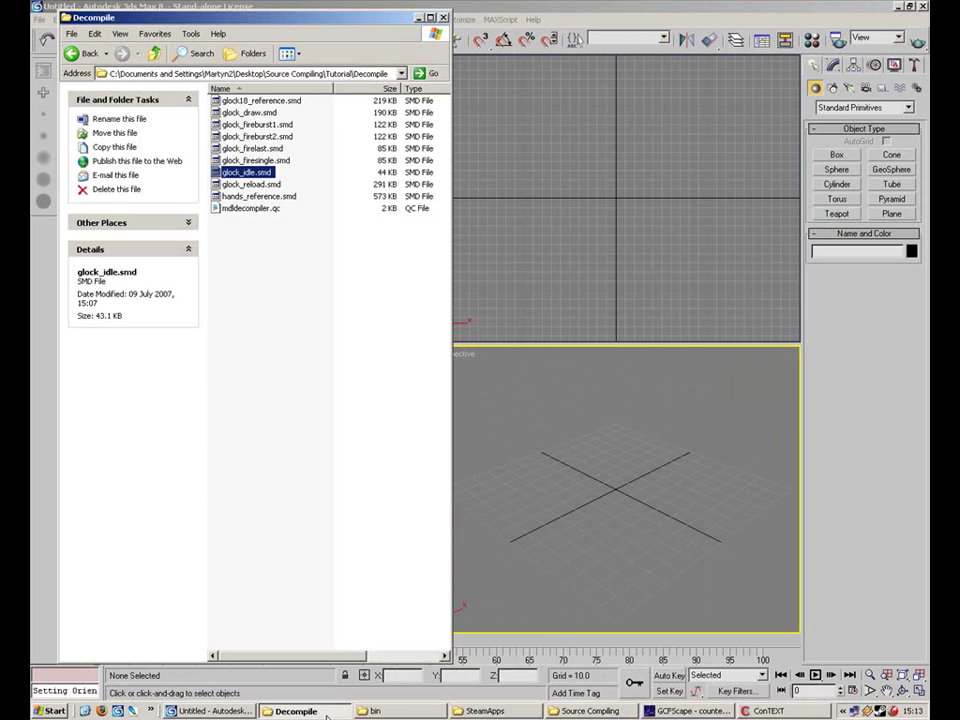
Step: Import glock18_reference.smd from the Decompile folder into 3ds Max, dismissing the bitmap image selection
click(276, 198)
click(263, 103)
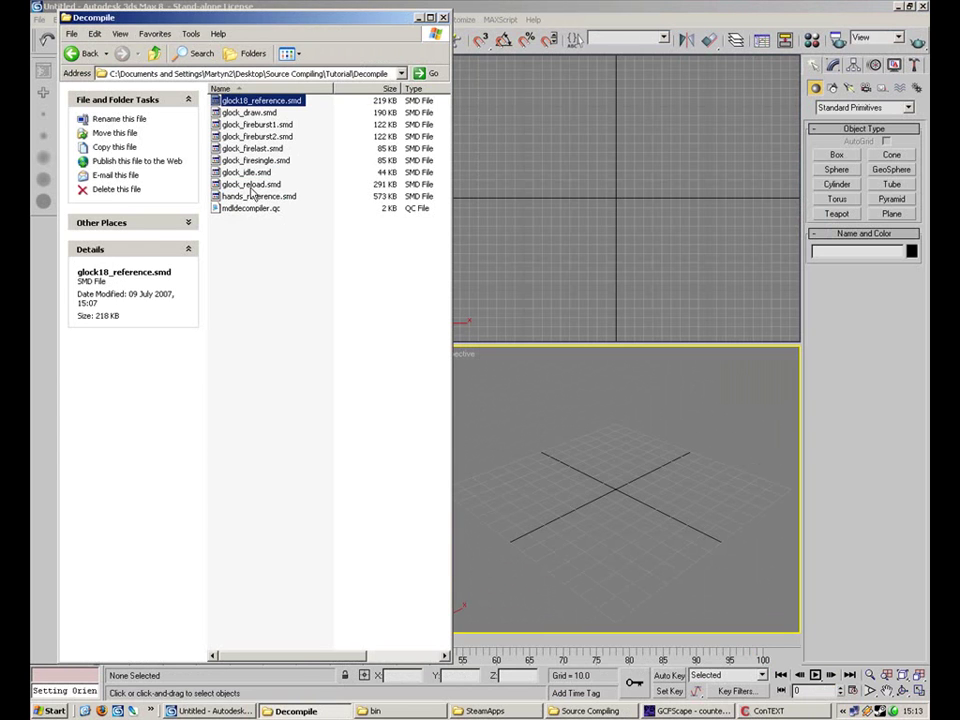
drag(255, 105, 632, 492)
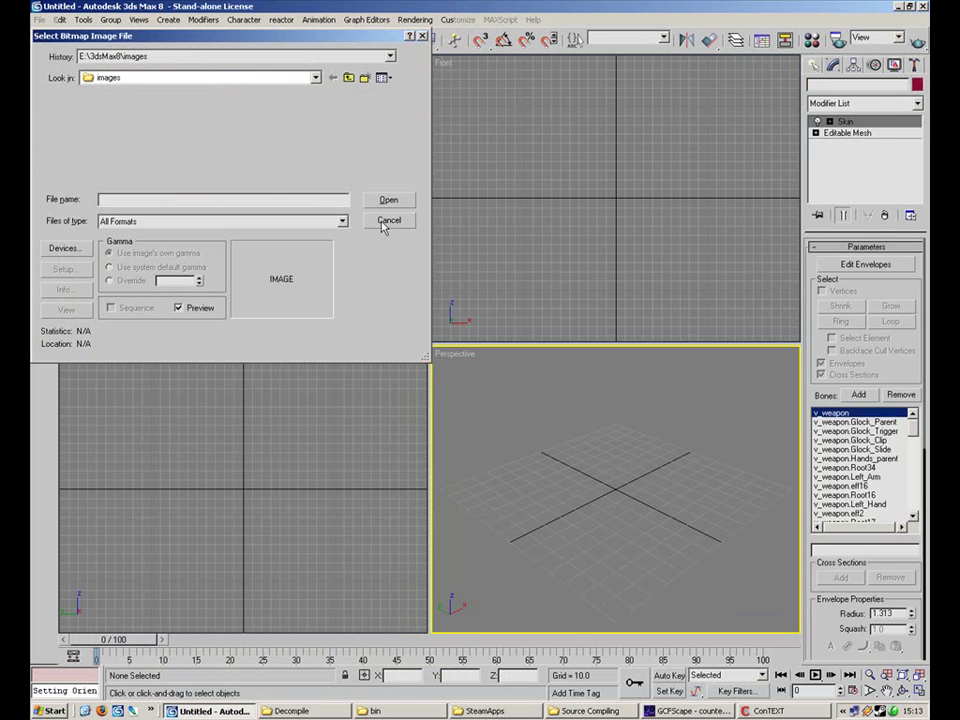
click(388, 221)
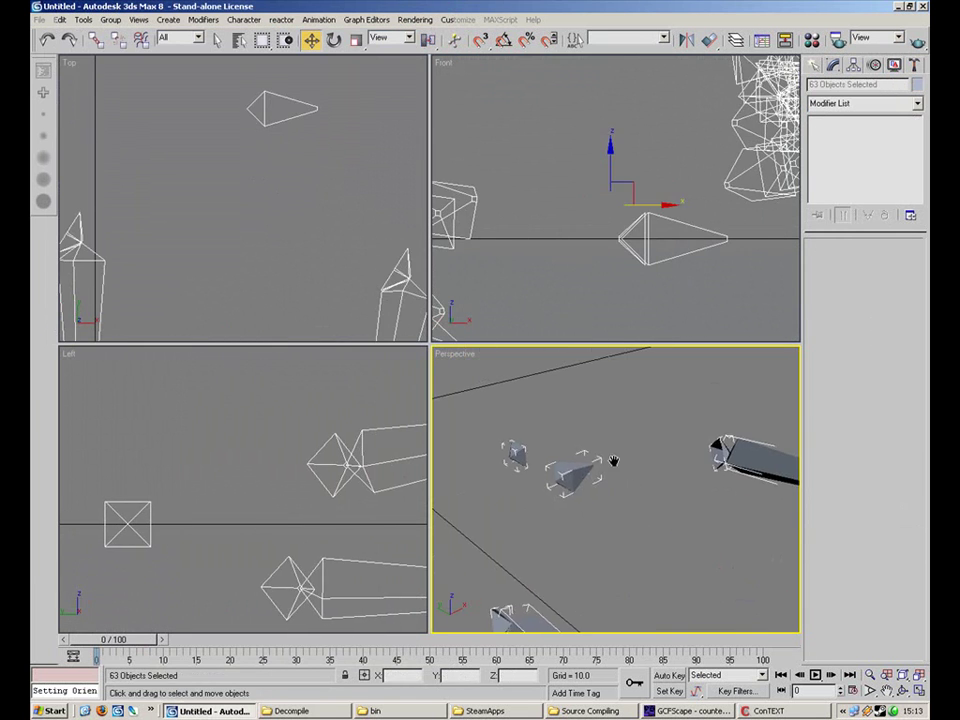
Step: Examine the imported glock mesh and its skeleton in the Perspective and Front views, and clear the selection
middle_drag(631, 474, 553, 436)
scroll(553, 436, down, 3)
scroll(565, 240, down, 7)
middle_drag(583, 221, 547, 208)
scroll(546, 209, down, 4)
scroll(547, 208, down, 4)
scroll(547, 208, up, 2)
drag(633, 204, 587, 203)
click(611, 120)
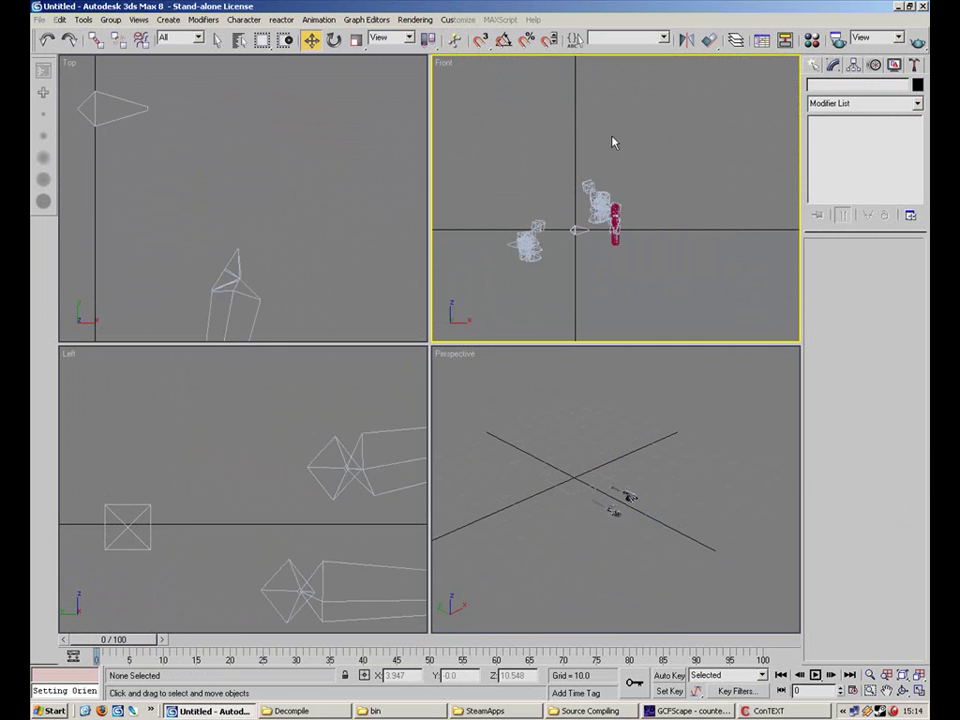
Step: Select the whole imported model with its bones, try moving it along Y, and undo the move
drag(689, 423, 545, 506)
alt+middle_drag(545, 501, 573, 558)
drag(595, 497, 539, 469)
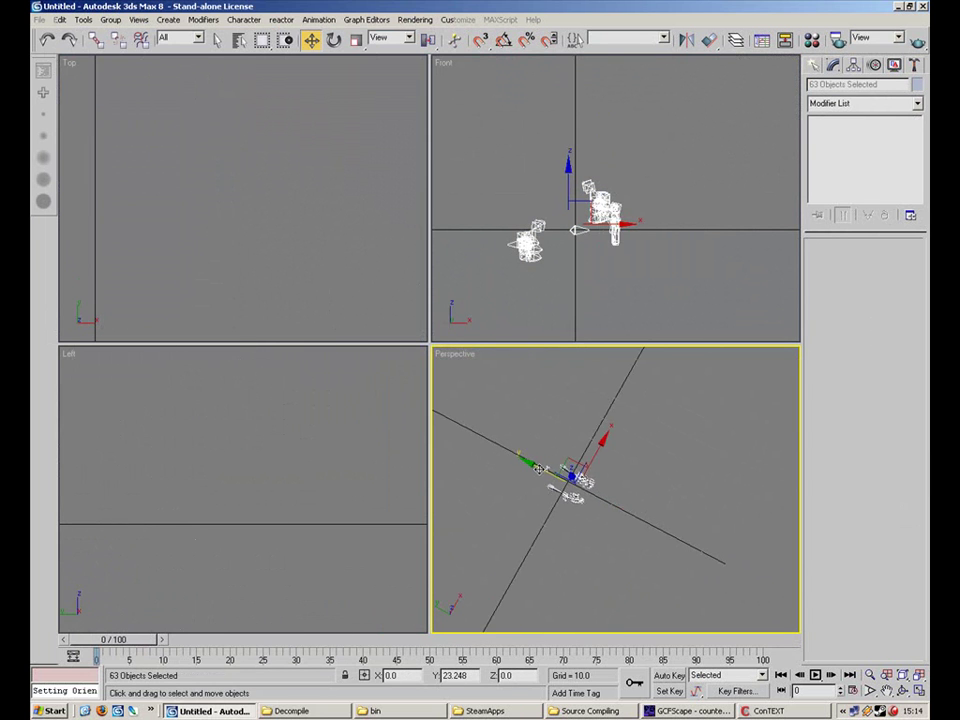
key(ctrl+z)
alt+middle_drag(700, 420, 674, 345)
scroll(615, 424, up, 5)
alt+middle_drag(492, 424, 577, 530)
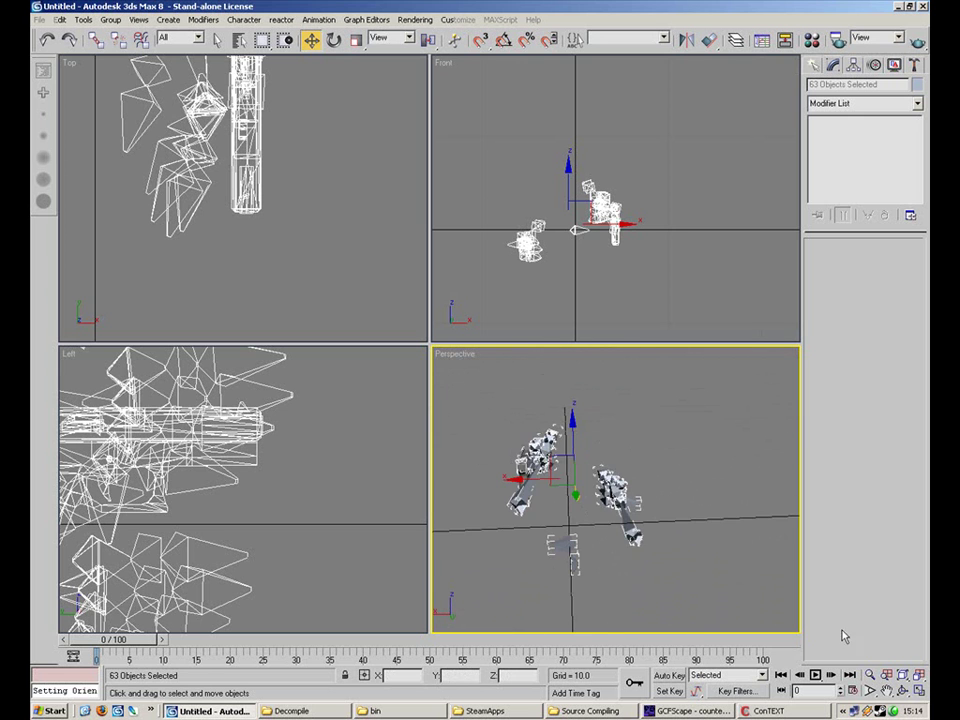
Step: Move the imported model and bones along Y in the Top view until the root bone sits at the origin, and deselect them
click(921, 693)
middle_drag(420, 328, 585, 450)
middle_drag(585, 450, 548, 427)
key(alt+w)
middle_click(241, 210)
middle_drag(241, 210, 270, 244)
scroll(272, 240, down, 3)
middle_drag(229, 183, 269, 240)
scroll(269, 224, down, 3)
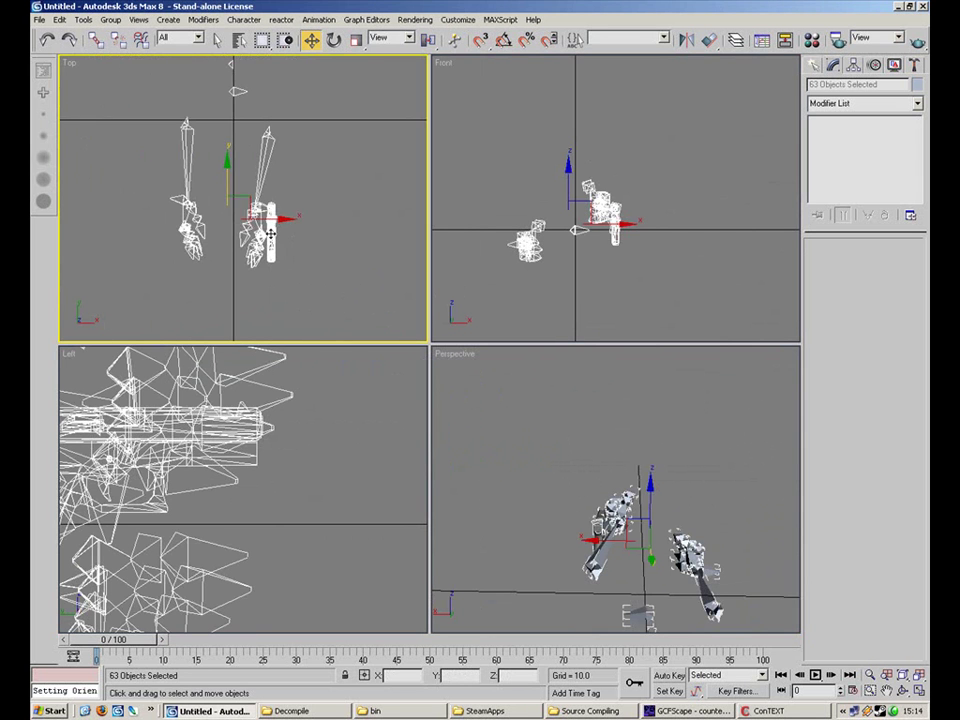
drag(245, 196, 246, 223)
click(516, 373)
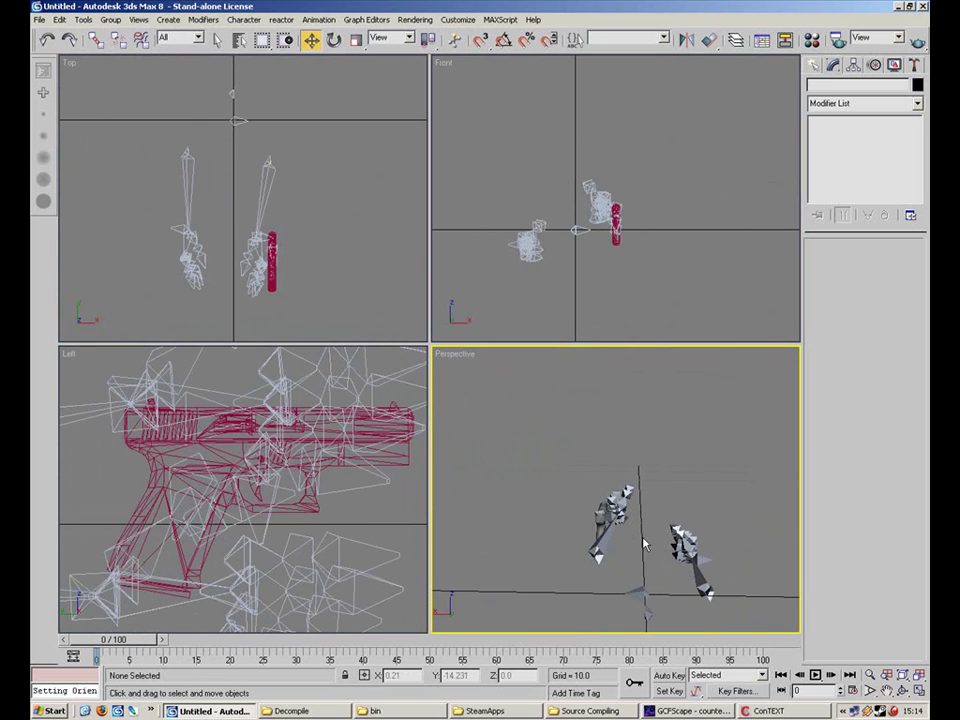
Step: Maximize the Perspective view, select the glock mesh, check its Skin modifier, and deselect it
click(918, 692)
alt+middle_drag(367, 352, 342, 345)
scroll(414, 409, up, 5)
click(349, 450)
mouse_move(400, 405)
alt+middle_down()
mouse_move(419, 389)
mouse_move(421, 455)
mouse_move(461, 424)
mouse_move(576, 381)
mouse_move(609, 409)
mouse_move(516, 470)
mouse_move(589, 321)
mouse_move(581, 454)
mouse_move(471, 272)
alt+middle_up()
scroll(516, 470, up, 4)
scroll(471, 272, down, 3)
alt+middle_drag(450, 225, 430, 188)
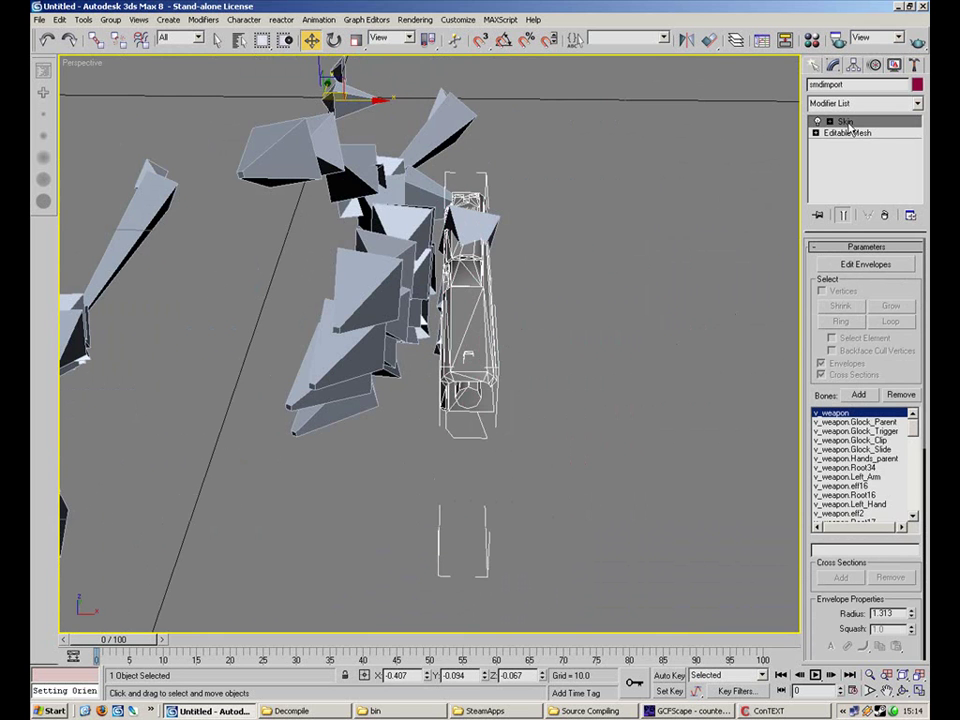
right_click(848, 124)
click(641, 314)
Step: Examine the arm skeleton around the glock and identify the v_weapon.R_wrist_helper bone
alt+middle_drag(570, 290, 741, 154)
scroll(660, 219, up, 3)
middle_drag(328, 359, 195, 405)
scroll(311, 411, down, 5)
alt+middle_drag(456, 350, 272, 347)
middle_drag(431, 350, 462, 522)
click(395, 597)
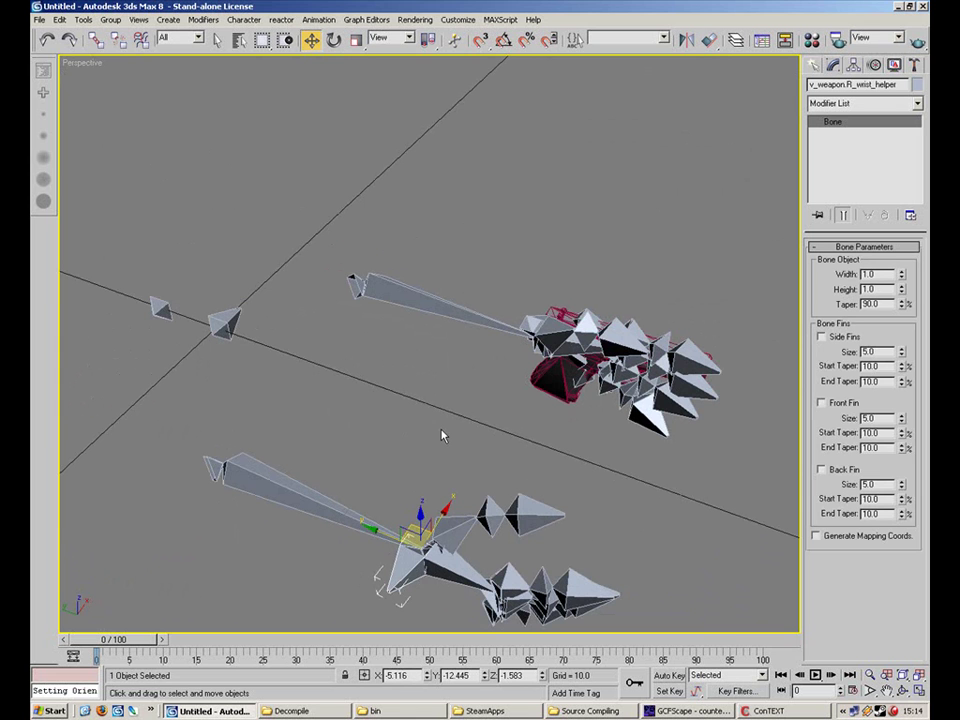
alt+middle_drag(427, 528, 474, 456)
drag(467, 460, 466, 458)
right_click(466, 458)
click(446, 394)
alt+middle_drag(517, 450, 336, 501)
click(336, 501)
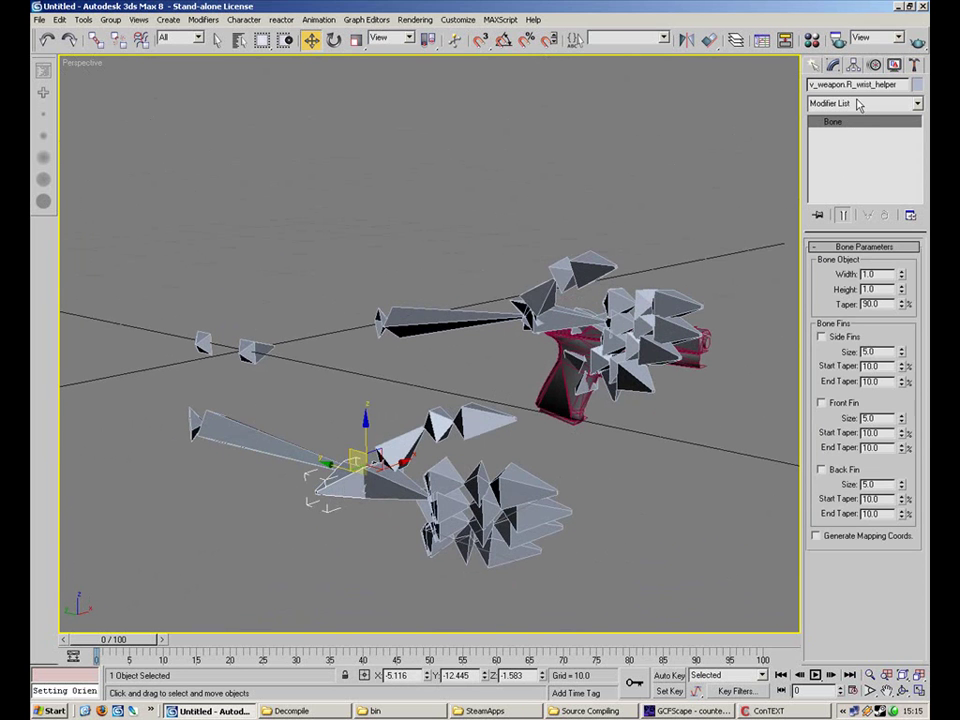
Step: Inspect the individual right-hand bones, including the ring finger bone, and view the skeleton from above
click(393, 475)
click(458, 519)
click(461, 530)
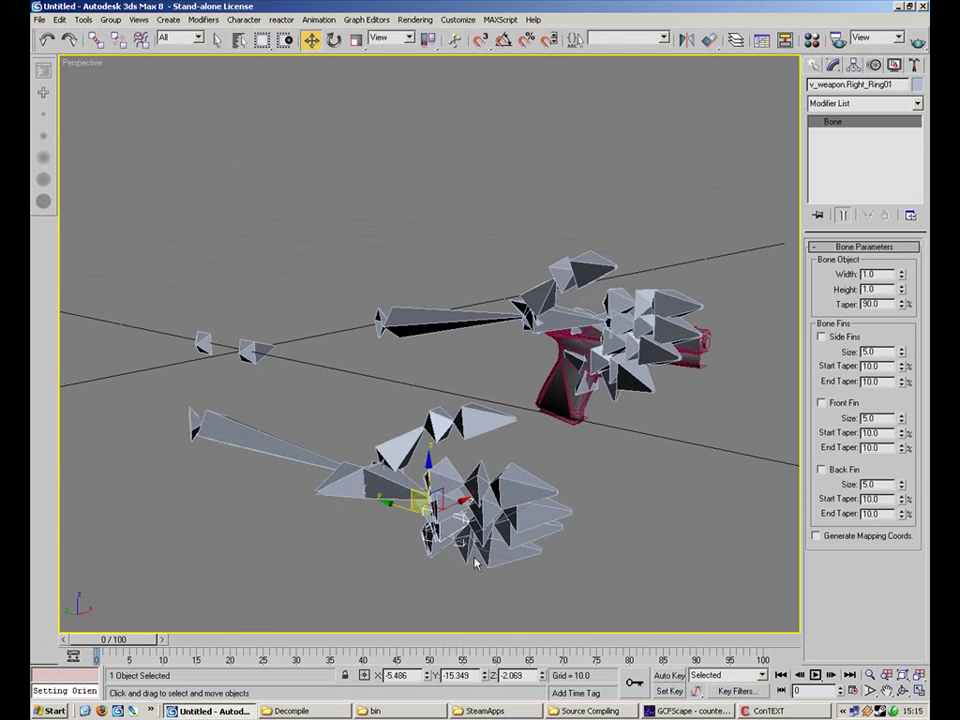
click(476, 558)
alt+middle_drag(501, 522, 630, 426)
alt+middle_drag(497, 305, 470, 398)
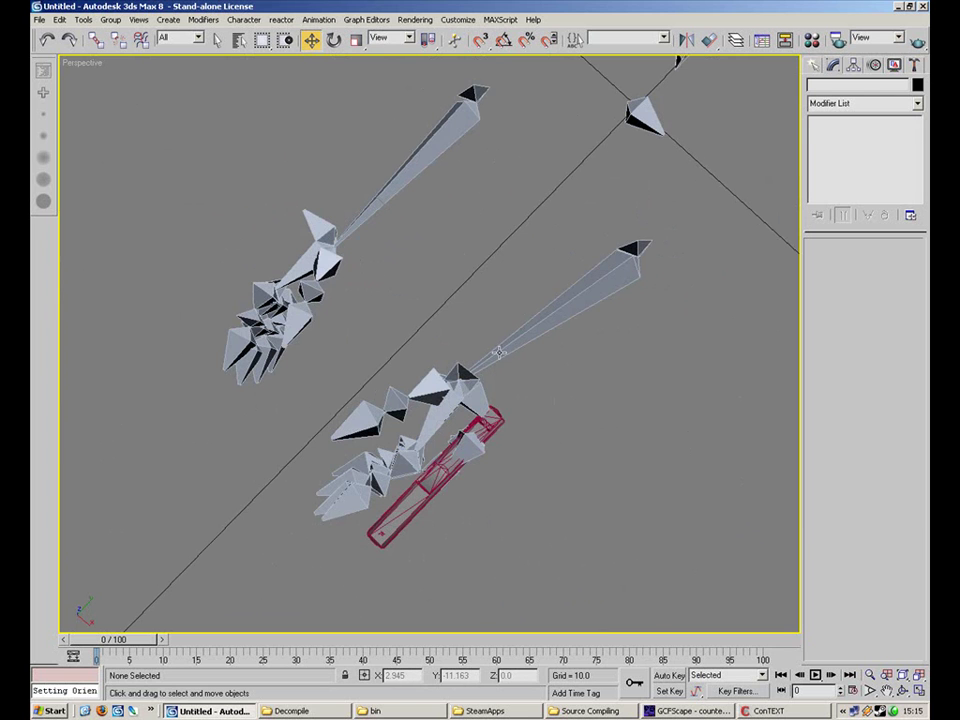
Step: Check the name of the wrist bone on the arm beside the glock and examine it from another angle
click(469, 380)
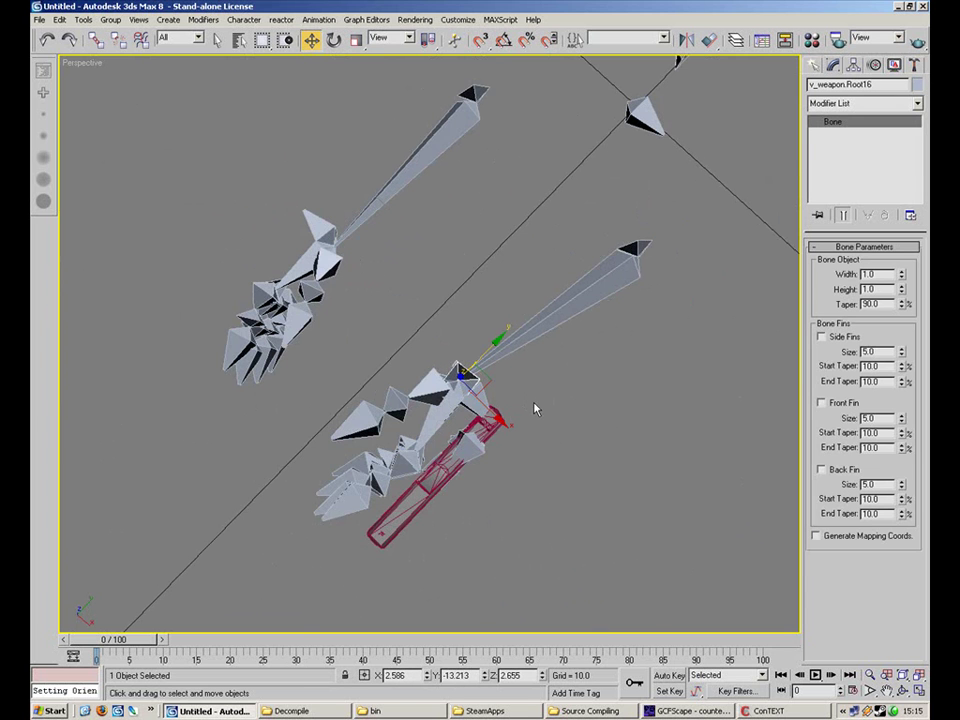
alt+middle_drag(535, 408, 600, 331)
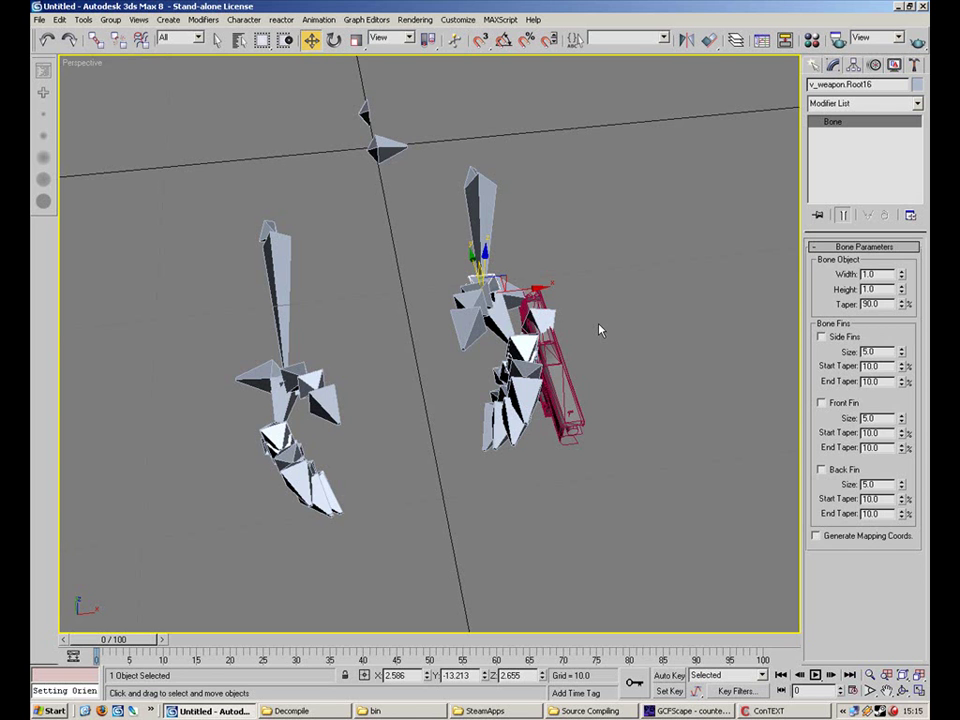
alt+middle_drag(600, 330, 412, 497)
click(310, 600)
Step: Try rotating bones of the arm skeleton, cancel the rotations, and clear the selection
scroll(336, 403, down, 5)
alt+middle_drag(336, 403, 386, 377)
scroll(385, 378, up, 3)
click(396, 390)
click(333, 40)
drag(350, 360, 340, 330)
right_click(312, 378)
click(328, 409)
click(315, 329)
click(325, 411)
right_click(340, 330)
click(360, 371)
alt+middle_drag(360, 371, 509, 407)
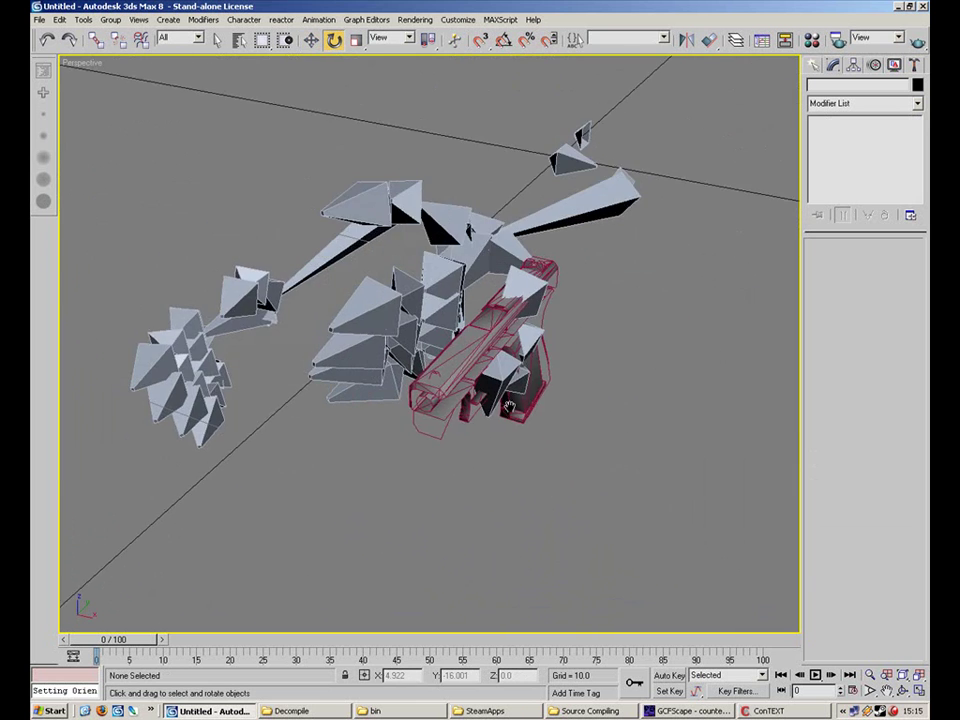
scroll(416, 373, down, 3)
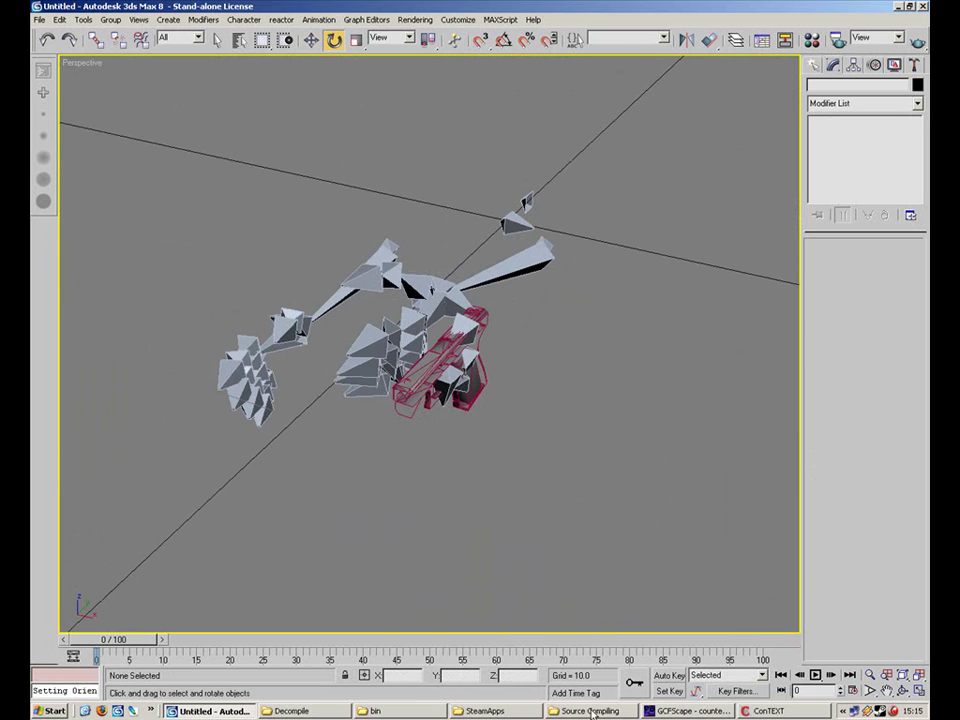
Step: Import hands_reference.smd into the scene, dismissing the bitmap image selection and accepting smdimport01 as the new mesh name
click(295, 711)
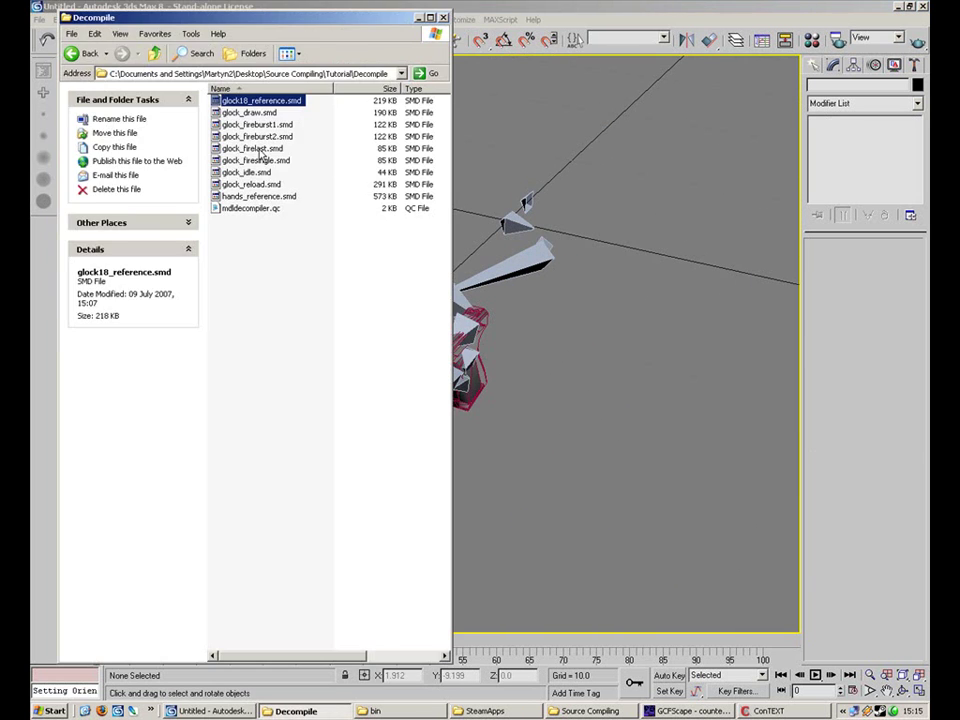
click(280, 196)
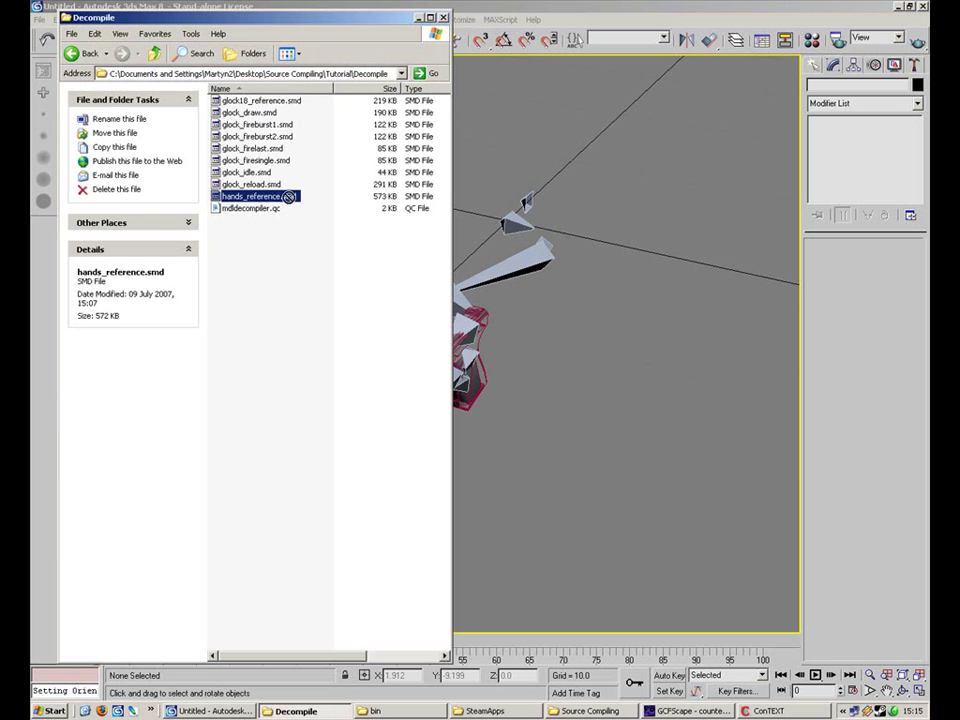
click(600, 370)
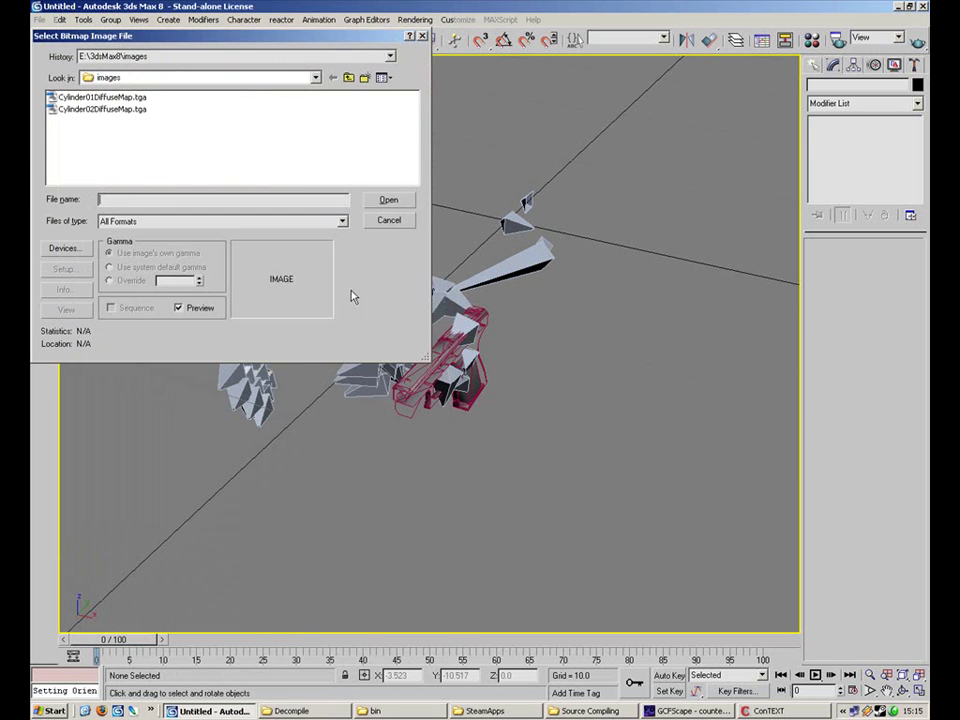
click(389, 220)
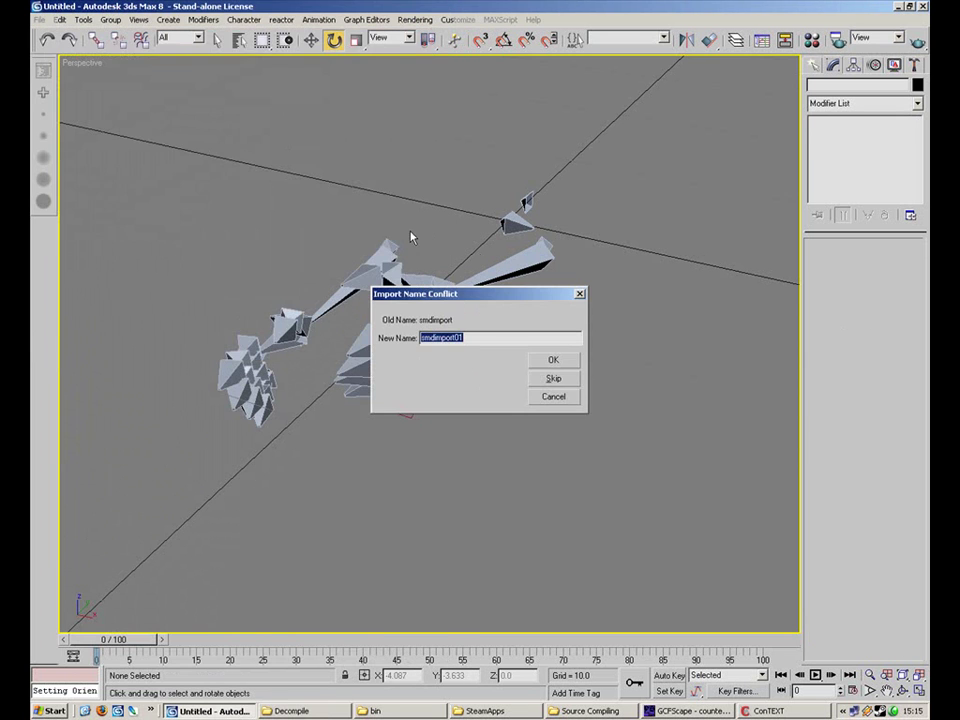
click(553, 361)
Step: Select the glock, the hands and all bones, and delete them from the scene
alt+middle_drag(549, 357, 394, 296)
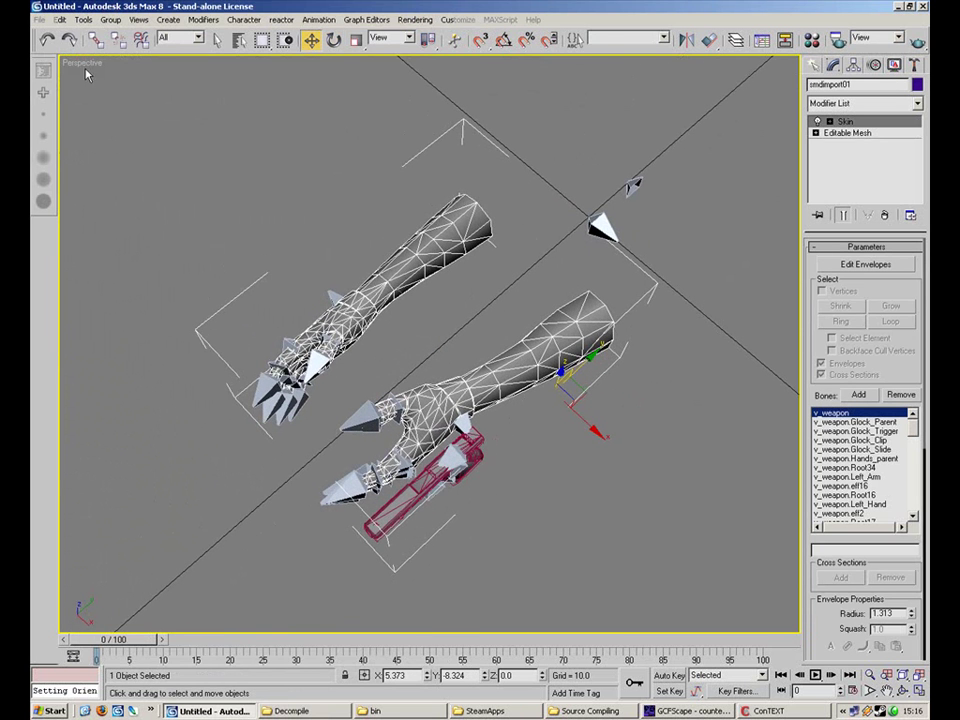
drag(741, 112, 343, 576)
key(Delete)
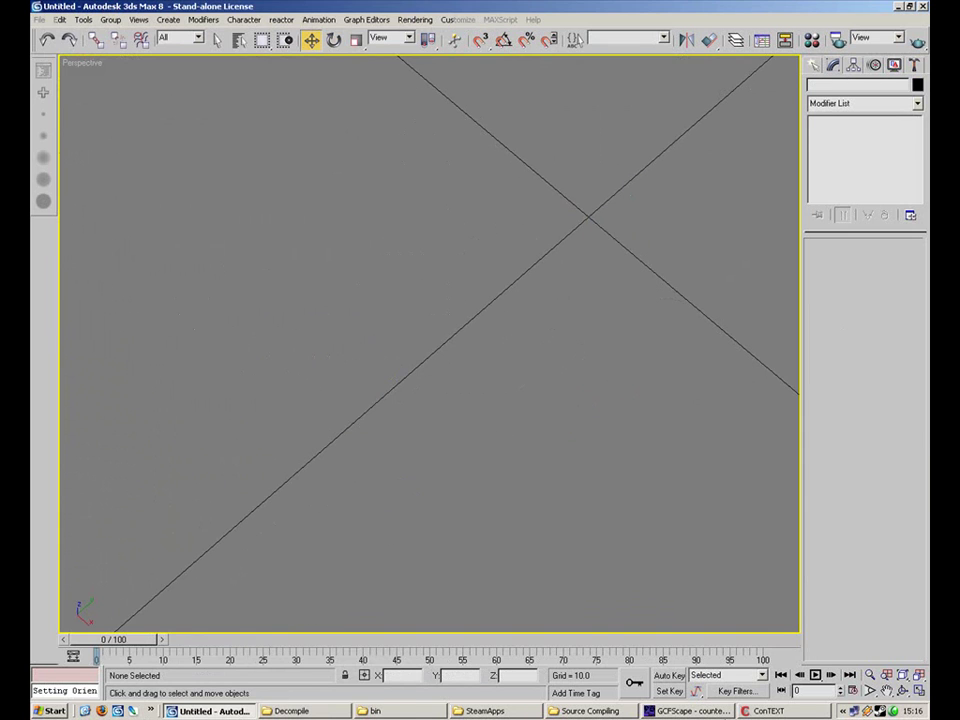
Step: Import hands_reference.smd into the empty scene, dismissing the bitmap image selection
click(770, 711)
click(767, 714)
click(572, 716)
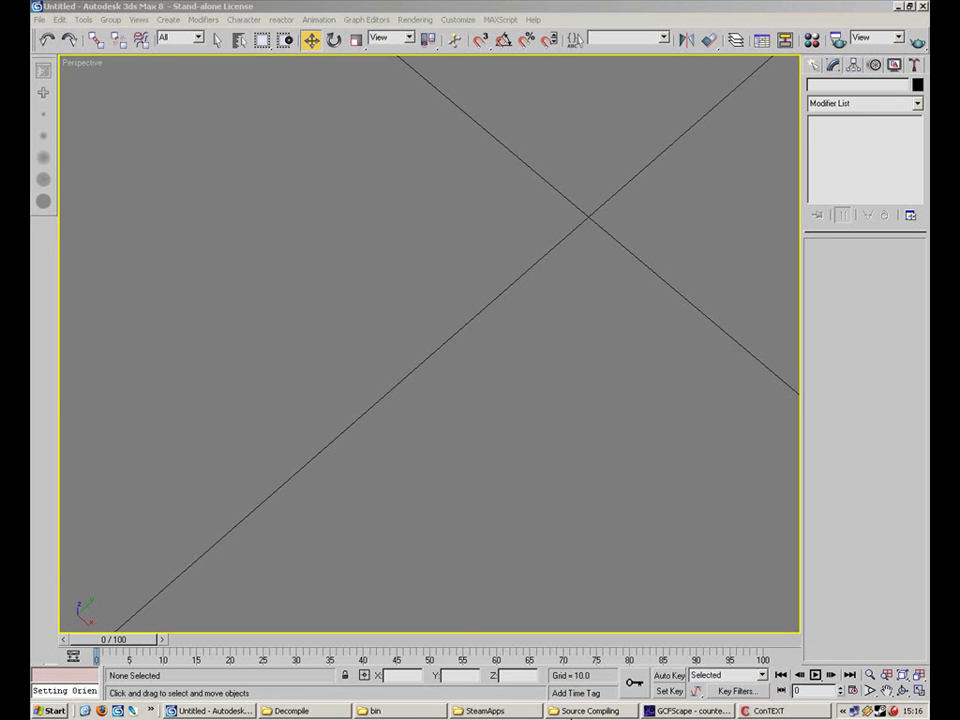
click(327, 714)
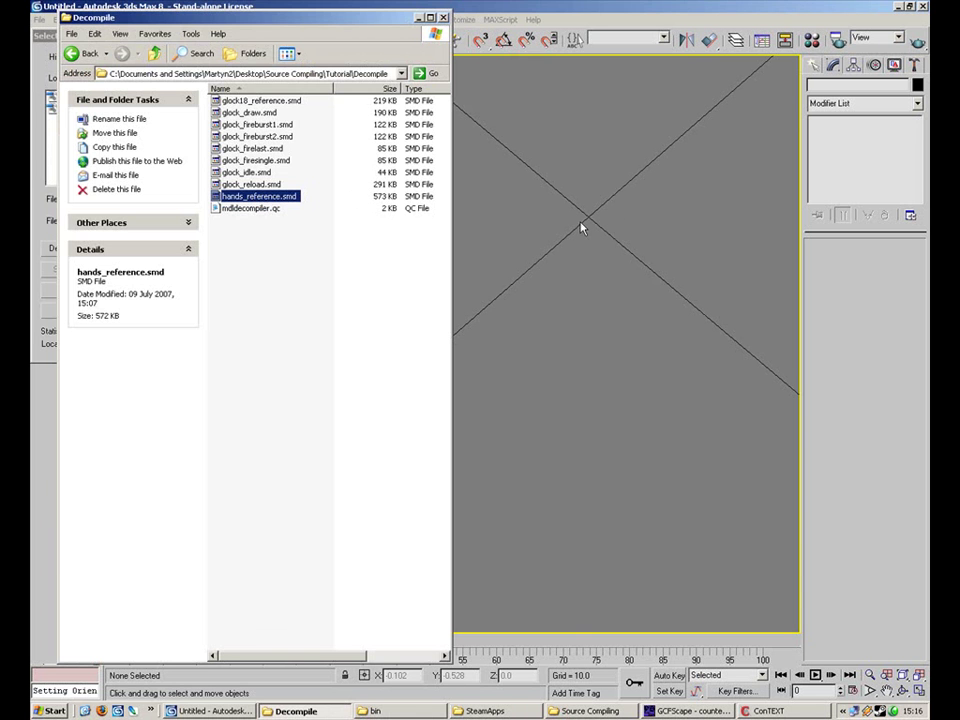
click(207, 6)
click(388, 220)
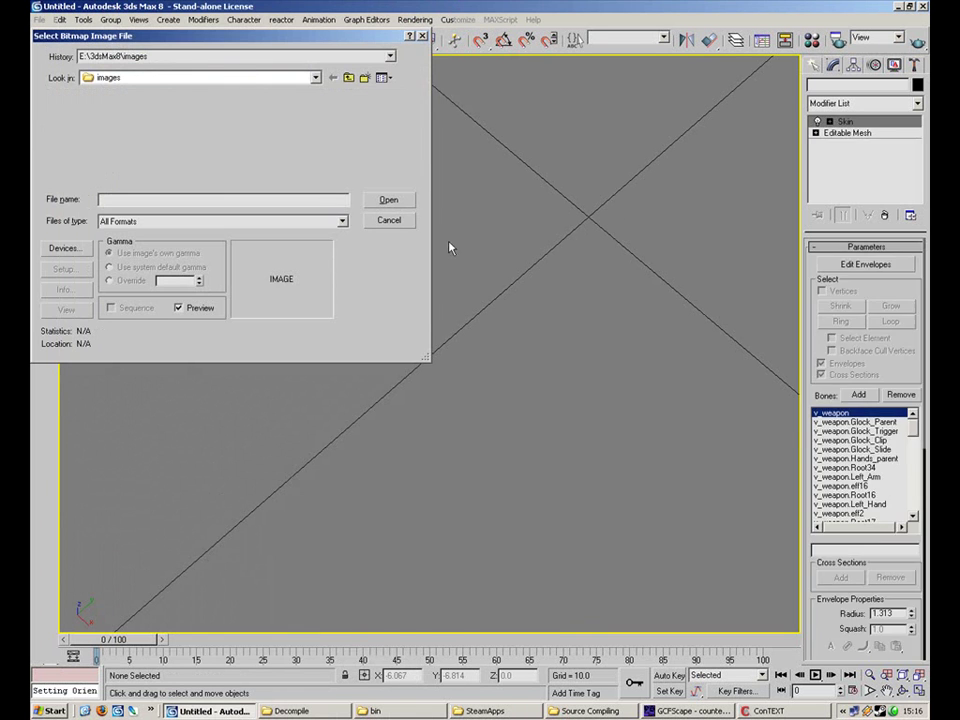
Step: Locate the glock bones beside the imported hand, including v_weapon.Glock_Clip, and select all four of them
alt+middle_drag(444, 342, 452, 300)
scroll(493, 417, up, 3)
alt+middle_drag(492, 443, 422, 426)
scroll(422, 426, up, 3)
click(362, 472)
click(290, 432)
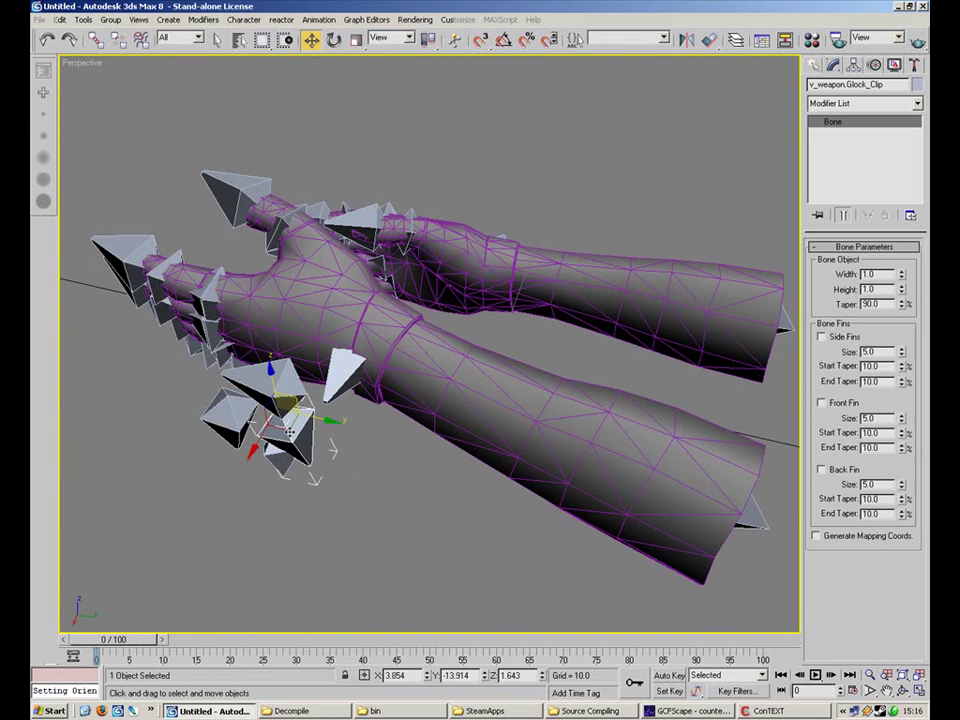
ctrl+click(226, 420)
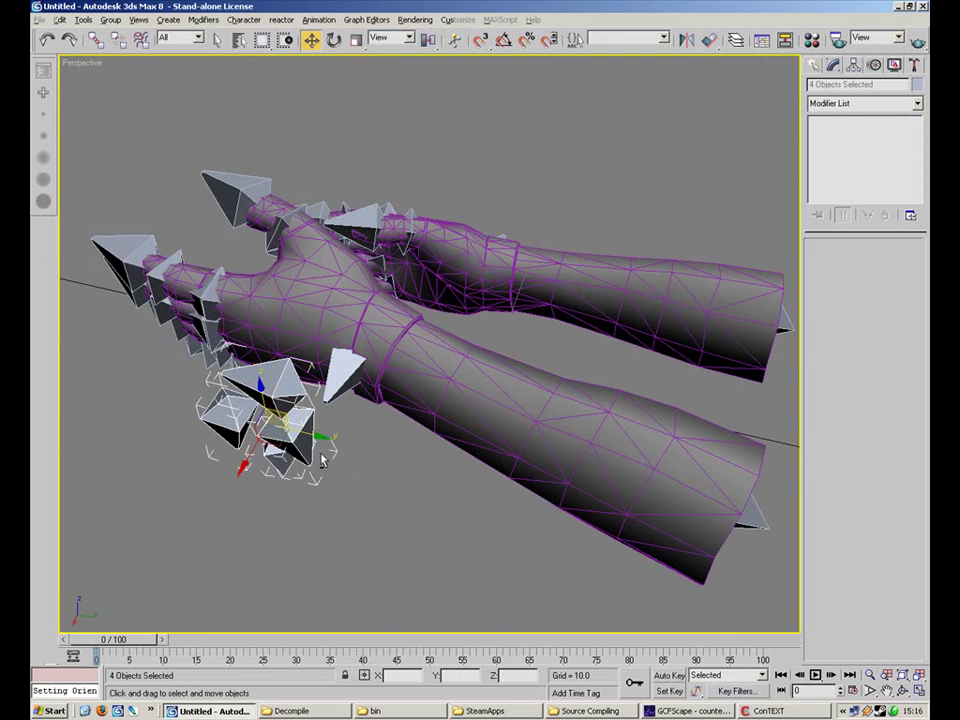
Step: Inspect the individual glock bones, including v_weapon.Glock_Trigger, and deselect them
alt+middle_drag(318, 466, 379, 446)
click(379, 446)
click(328, 424)
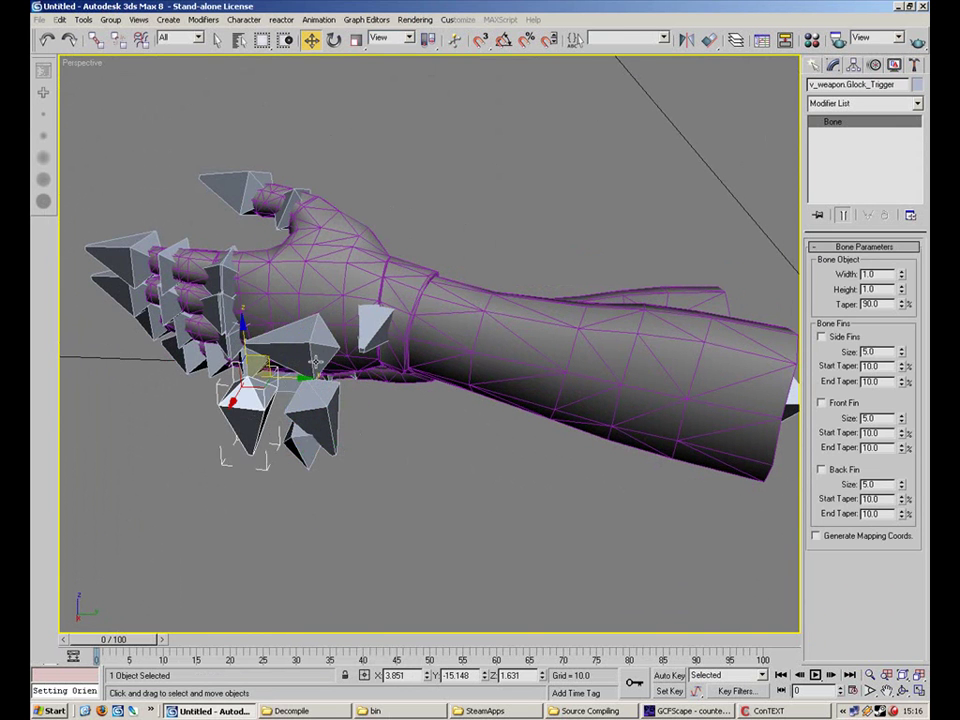
click(429, 454)
alt+middle_drag(429, 454, 652, 289)
Step: Try moving the root bones behind the arms, cancel the moves, and clear the selection
click(579, 342)
alt+middle_drag(545, 338, 722, 294)
drag(729, 297, 700, 302)
right_click(757, 324)
click(712, 321)
right_click(701, 304)
click(561, 234)
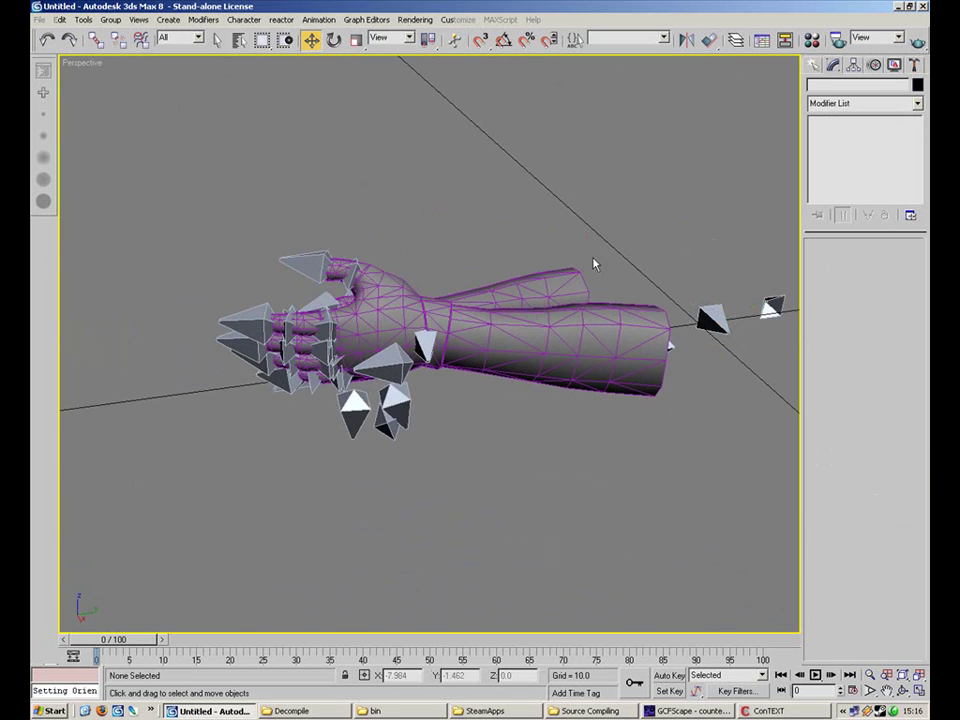
Step: Select the hands mesh and all of its bones, and delete them from the scene
alt+middle_drag(422, 377, 628, 197)
drag(628, 197, 197, 577)
key(Delete)
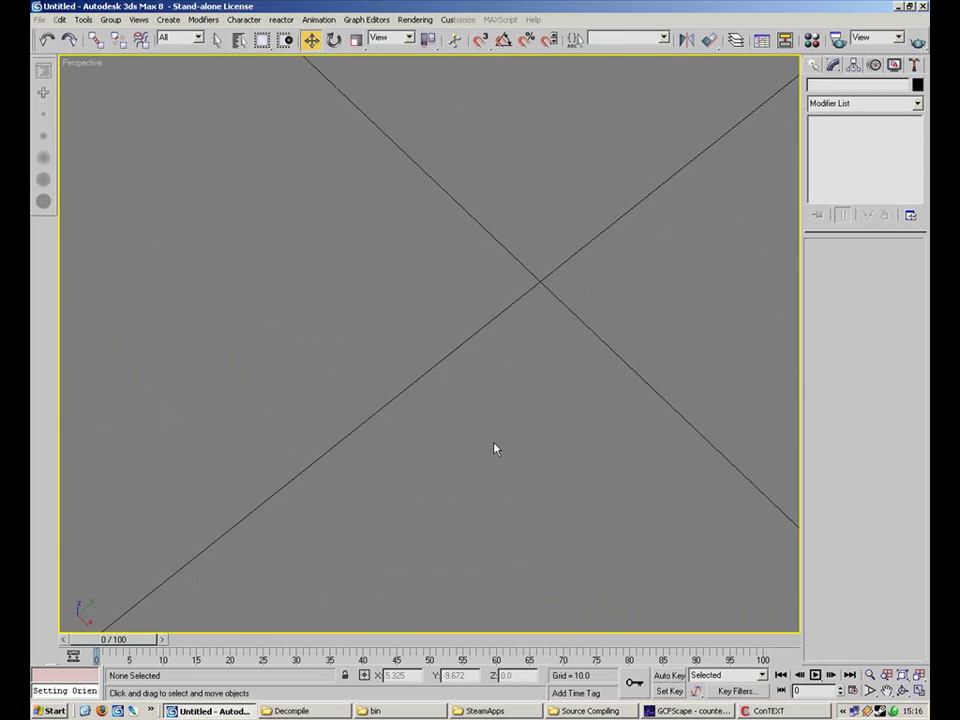
Step: Import a glock animation SMD from the Decompile folder into the empty scene and clear the bone selection
click(291, 711)
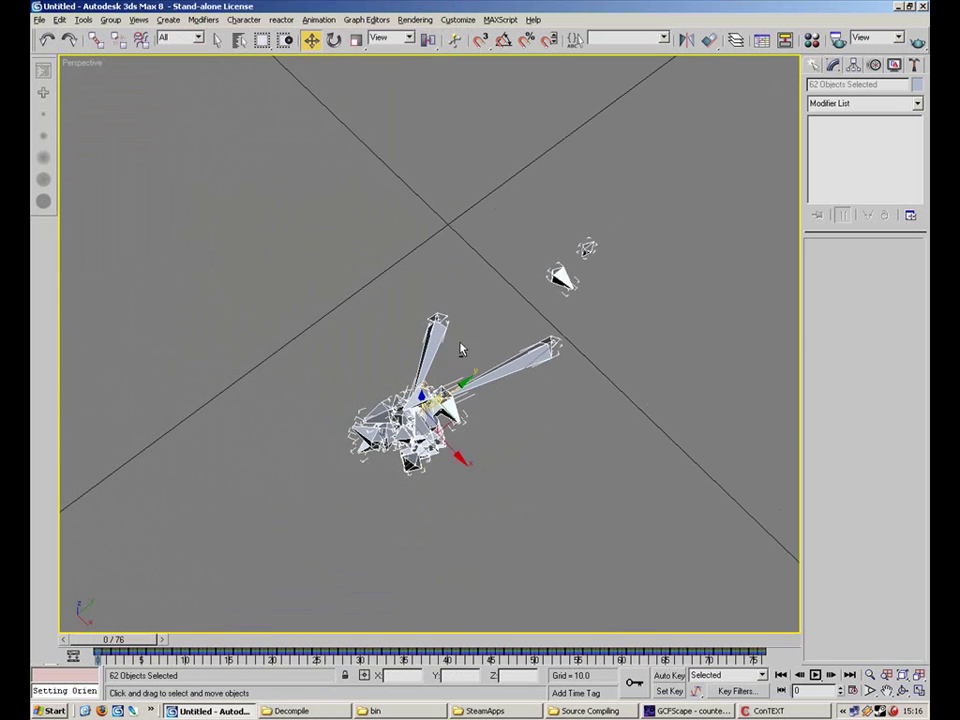
alt+middle_drag(460, 343, 491, 427)
drag(455, 410, 332, 410)
click(456, 372)
Step: Play the imported animation and examine the skeleton's movement from different angles
alt+middle_drag(420, 299, 442, 216)
scroll(486, 292, up, 4)
alt+middle_drag(447, 307, 420, 345)
scroll(420, 345, down, 4)
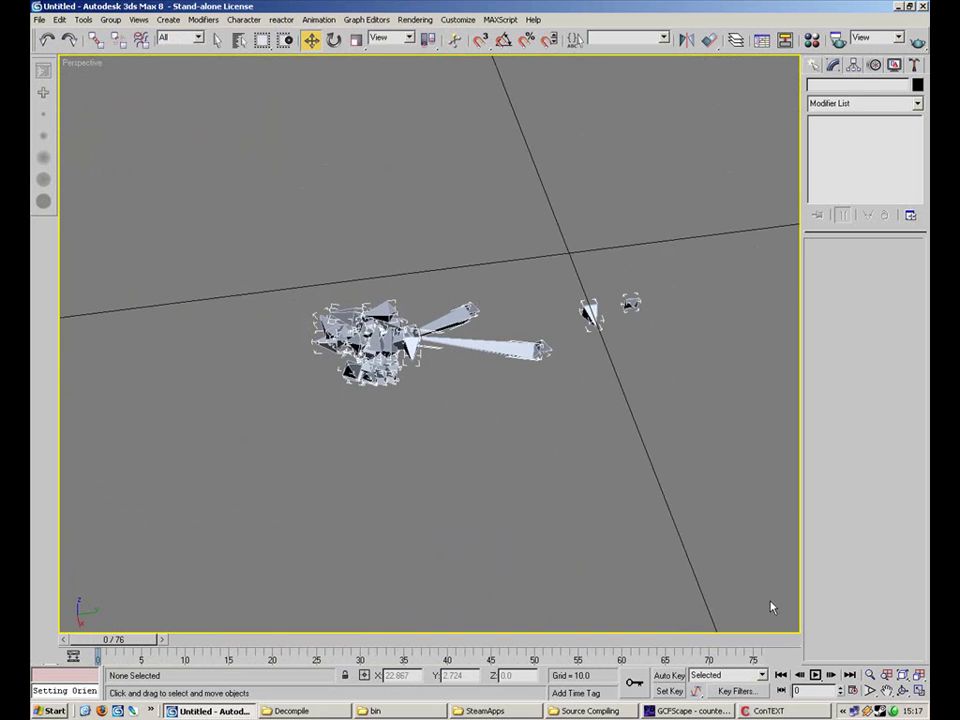
click(816, 676)
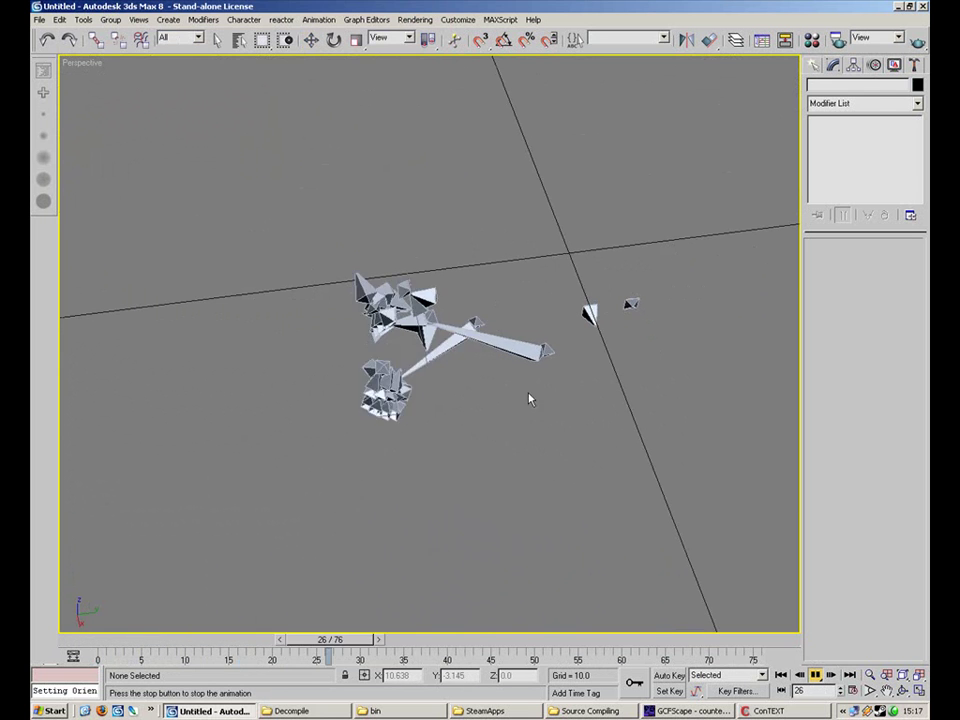
alt+middle_drag(510, 388, 561, 373)
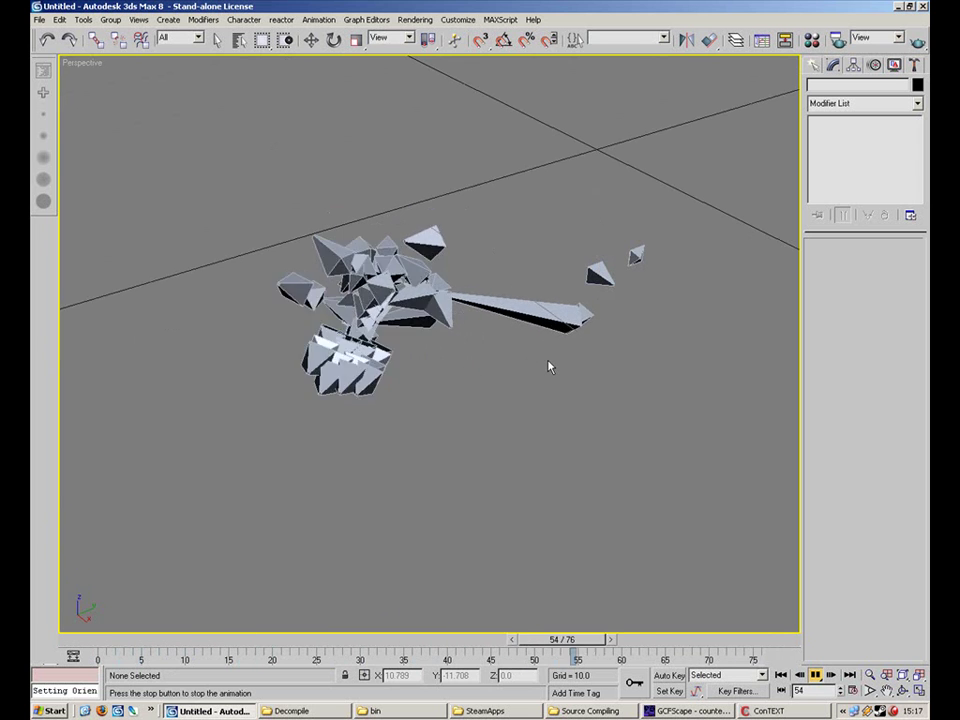
Step: Stop the playback, return the animation to frame 0, and review the SMD files in the Decompile folder
click(813, 676)
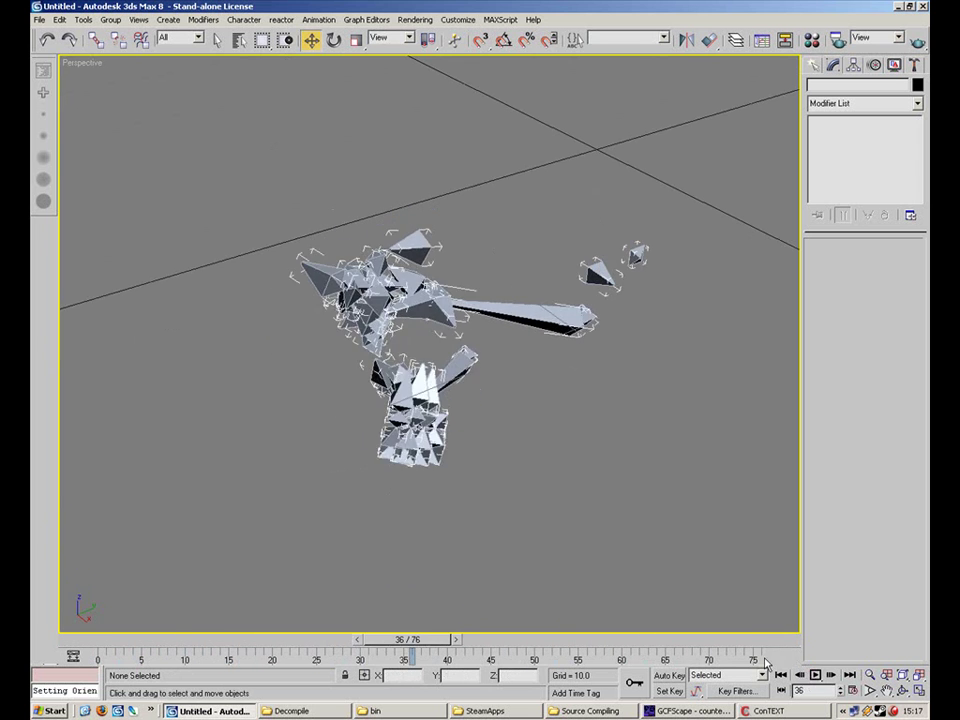
drag(400, 648, 180, 643)
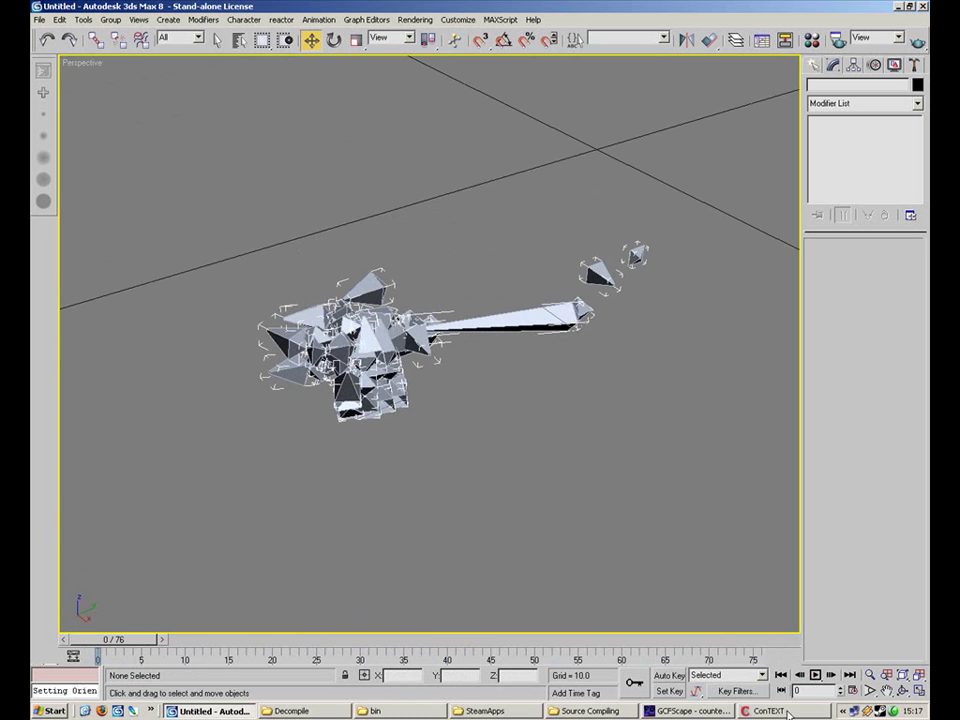
click(775, 711)
click(775, 711)
click(292, 711)
click(285, 185)
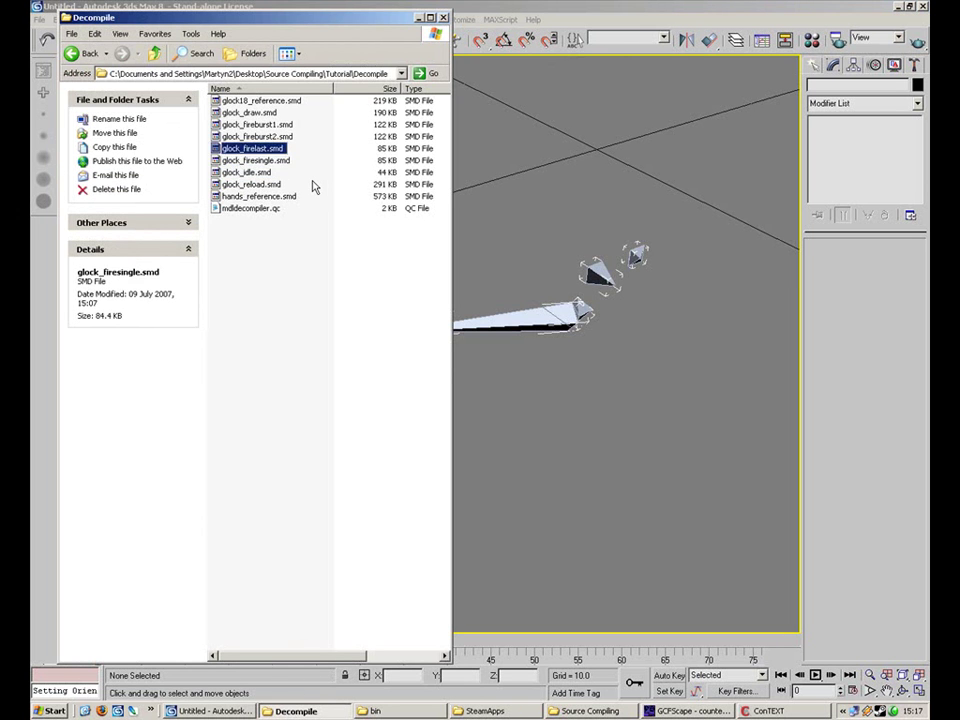
click(419, 18)
Step: Select all of the skeleton's bones, inspect them from different angles, and clear the selection
drag(240, 532, 240, 532)
alt+middle_drag(499, 334, 434, 434)
drag(381, 374, 357, 452)
alt+middle_drag(396, 460, 407, 306)
drag(354, 342, 283, 126)
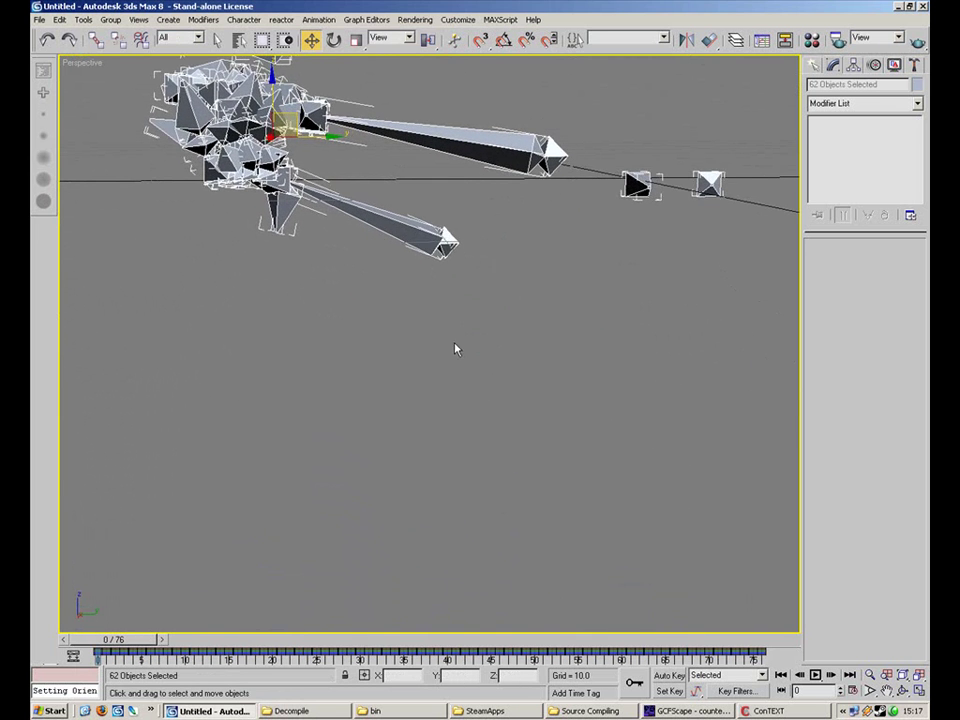
click(449, 336)
alt+middle_drag(345, 377, 584, 433)
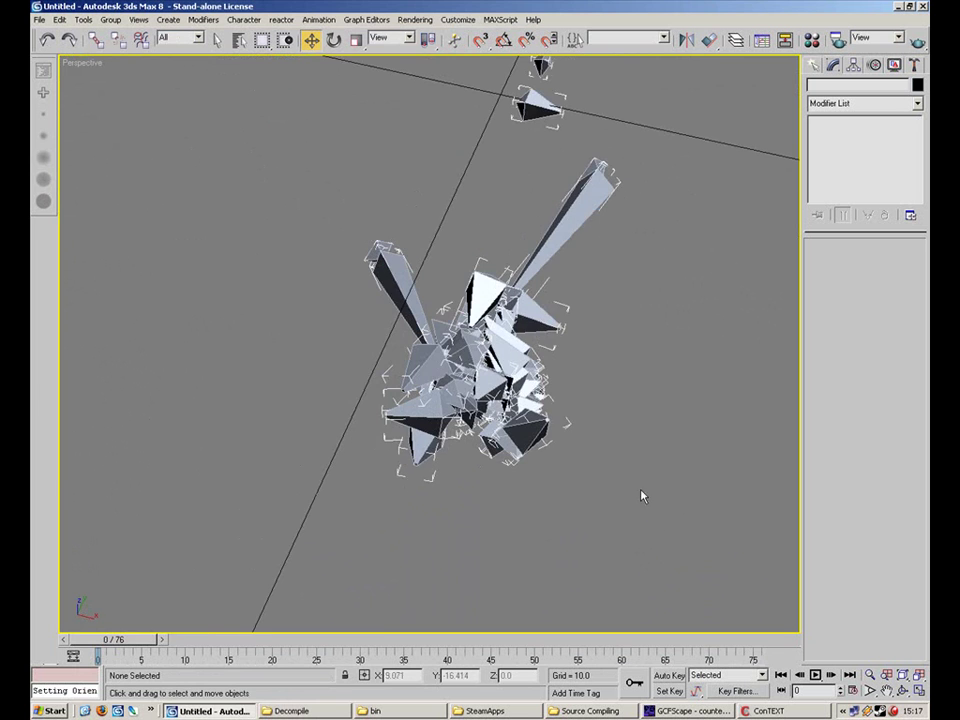
Step: Scrub the animation from frame 0 to frame 76 and back to examine the bone movement
mouse_move(124, 643)
mouse_down()
mouse_move(815, 644)
mouse_move(117, 641)
mouse_up()
mouse_move(456, 443)
alt+middle_down()
mouse_move(482, 386)
mouse_move(446, 416)
mouse_move(451, 464)
alt+middle_up()
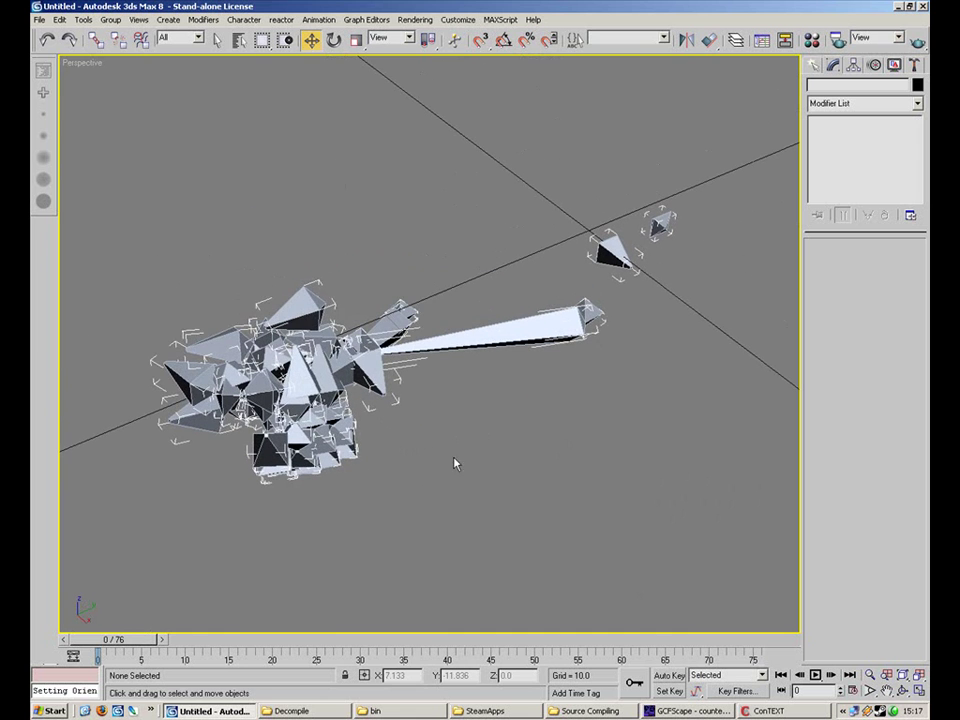
drag(140, 643, 833, 606)
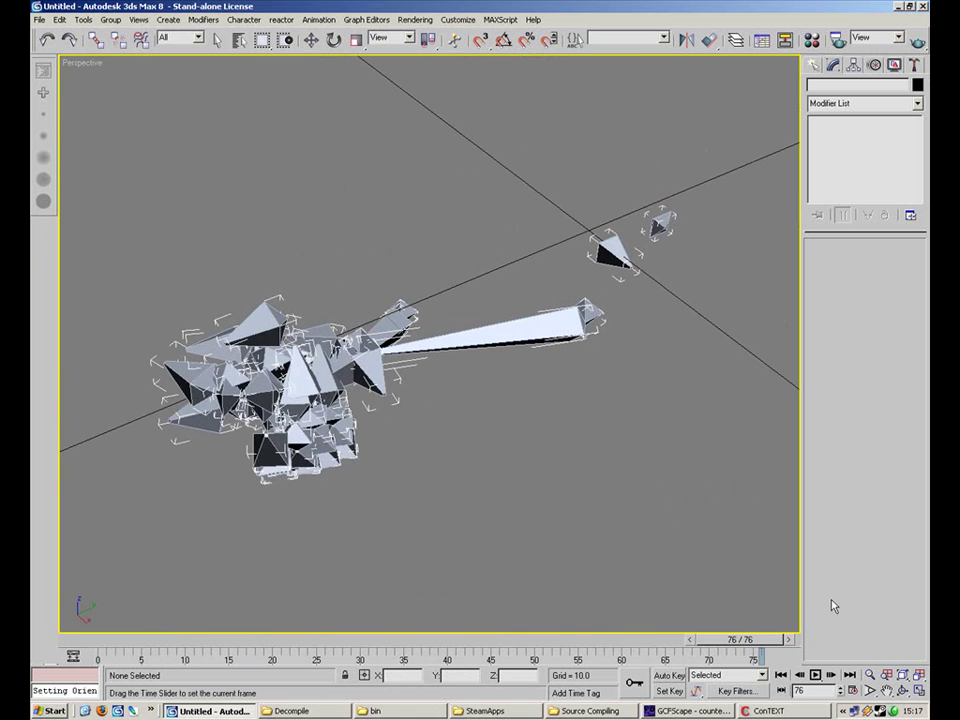
drag(745, 639, 85, 638)
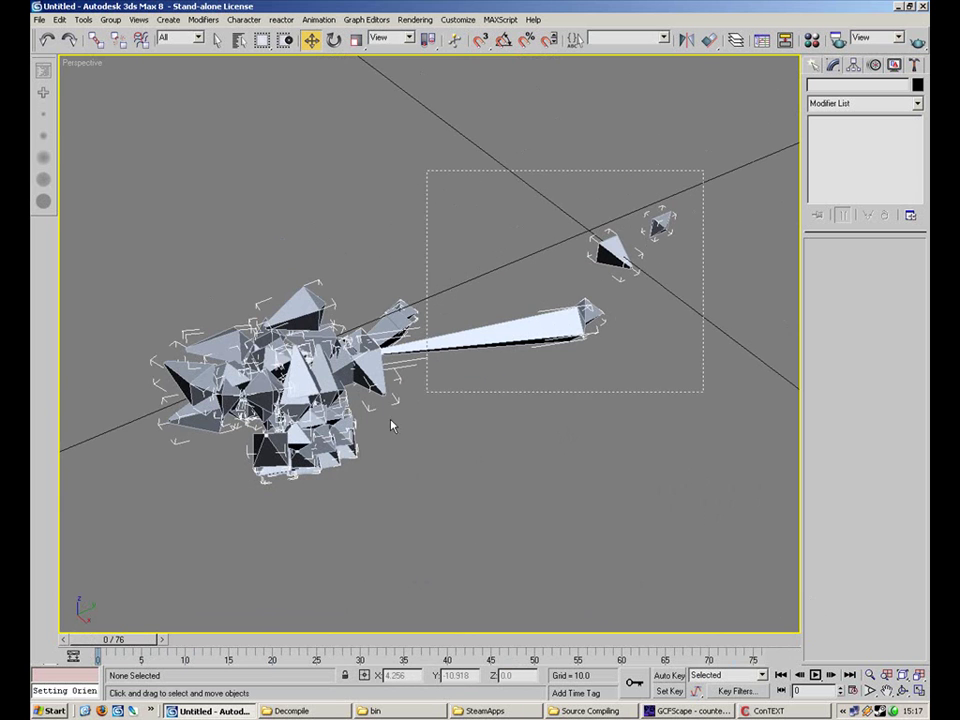
Step: Select all of the skeleton's bones and scrub the animation forward to frame 76 from another angle
drag(510, 340, 55, 580)
alt+middle_drag(346, 342, 477, 292)
drag(524, 271, 491, 263)
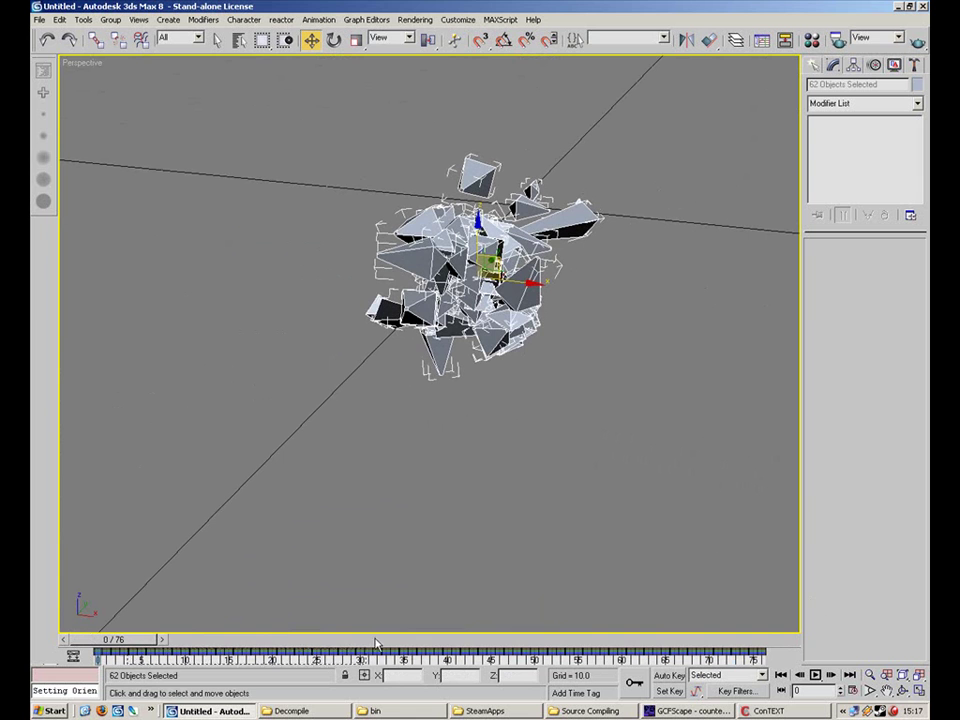
drag(143, 640, 466, 640)
drag(530, 641, 765, 642)
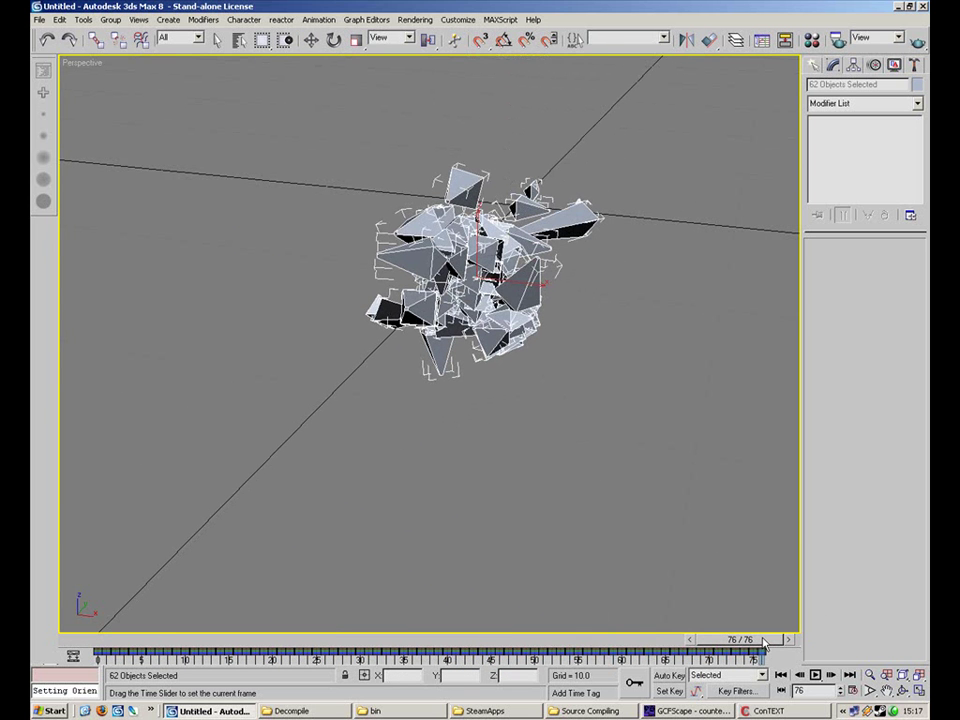
Step: Scrub the animation back to the start, and play it while viewing the skeleton from the side
drag(692, 640, 112, 640)
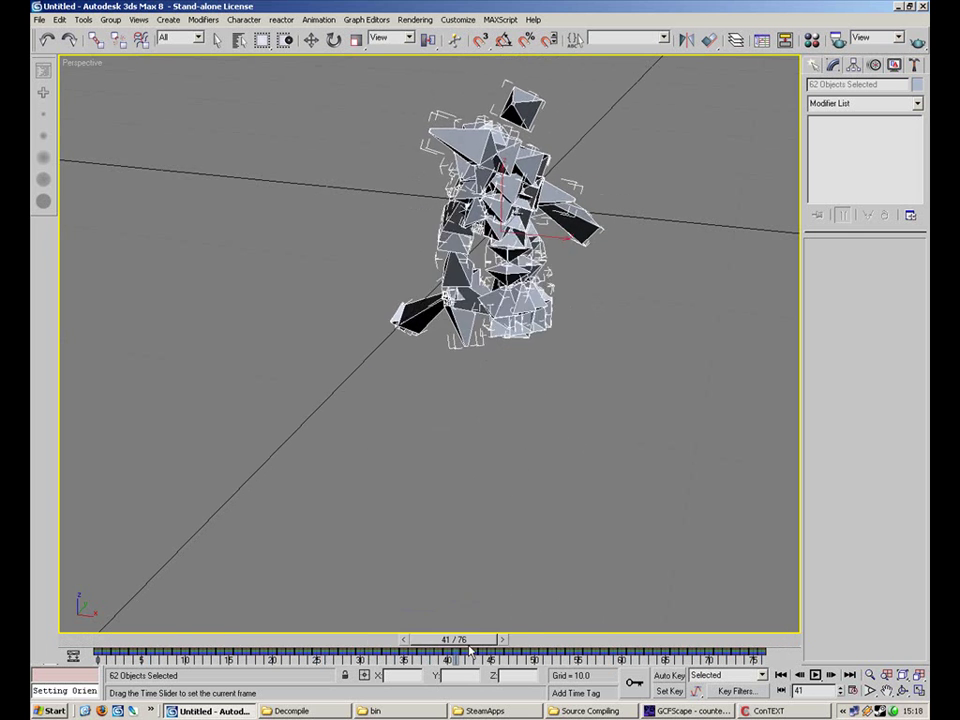
drag(515, 648, 62, 655)
drag(236, 655, 126, 640)
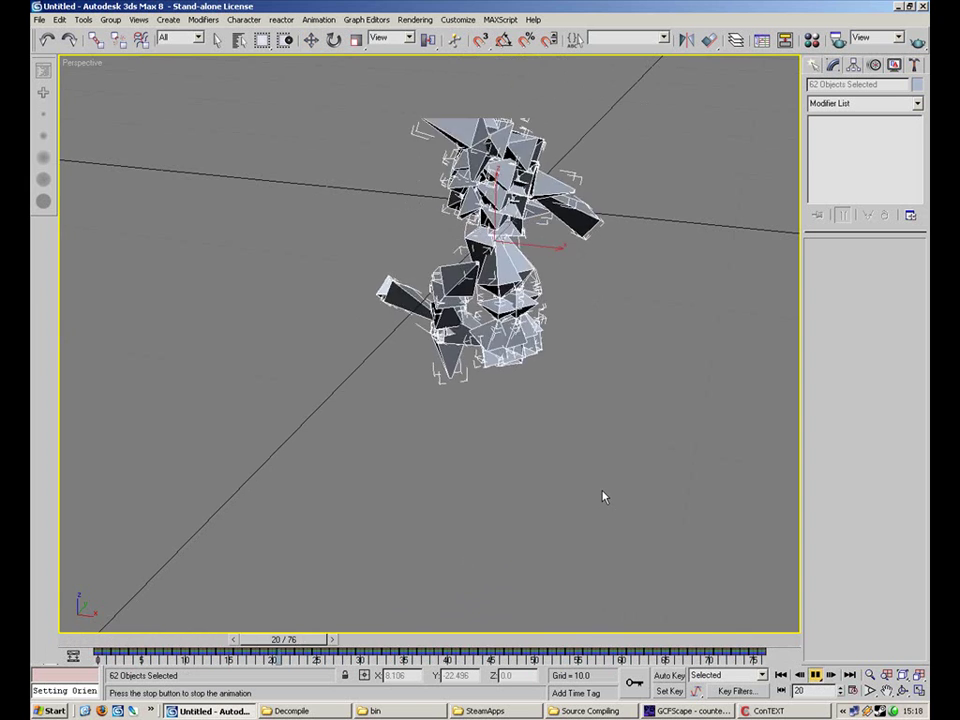
alt+middle_drag(632, 446, 483, 447)
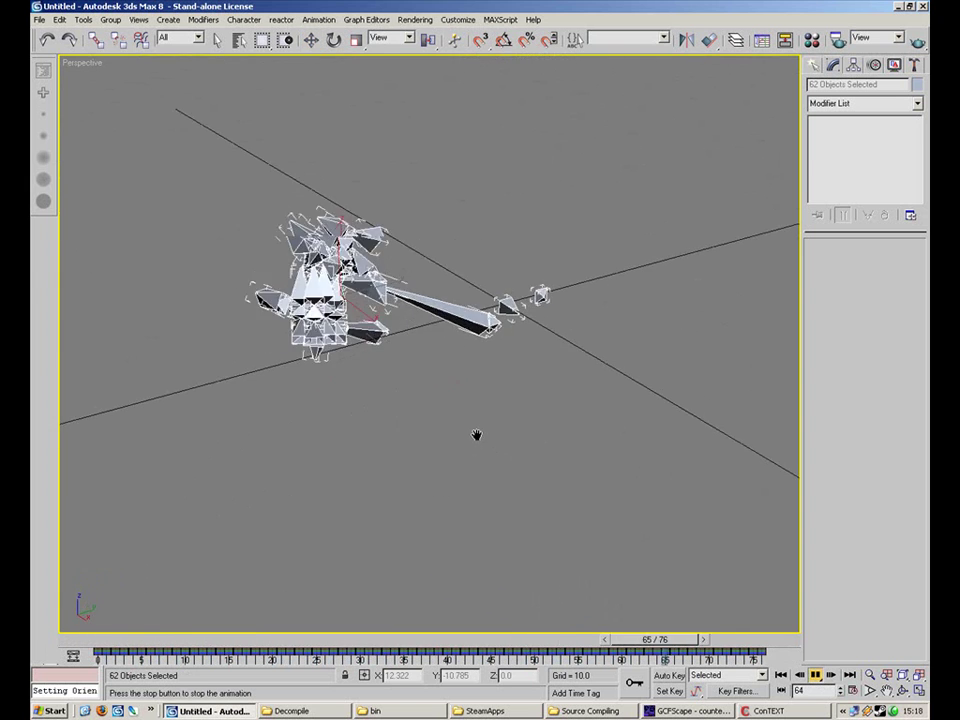
Step: Minimize the Source Compiling folder window and close the SteamApps, bin and Decompile folder windows
click(331, 711)
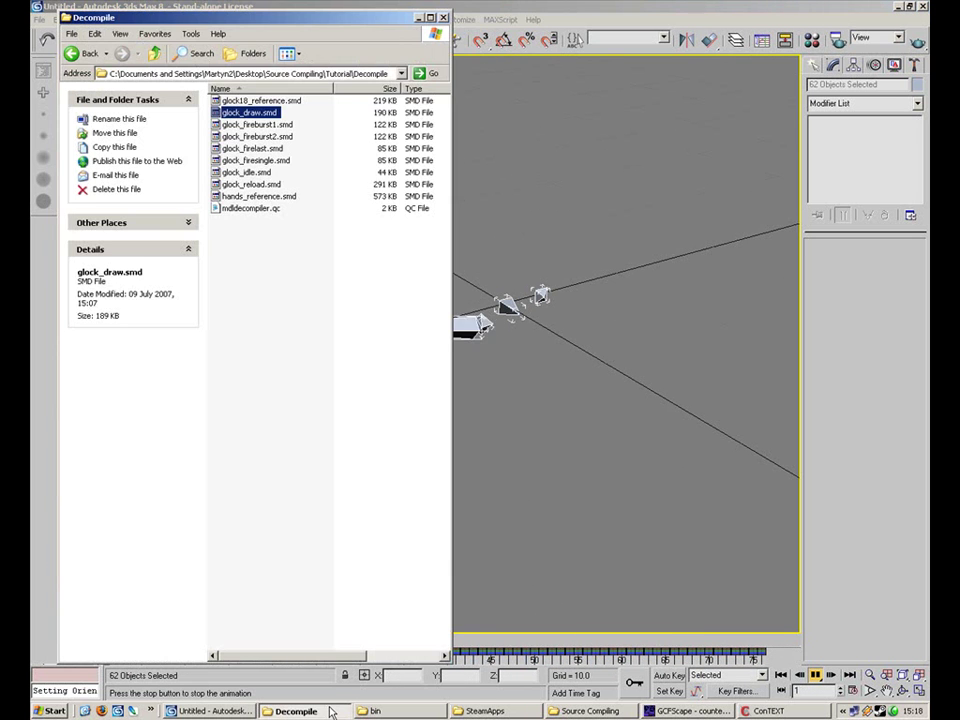
click(404, 711)
click(490, 711)
click(600, 711)
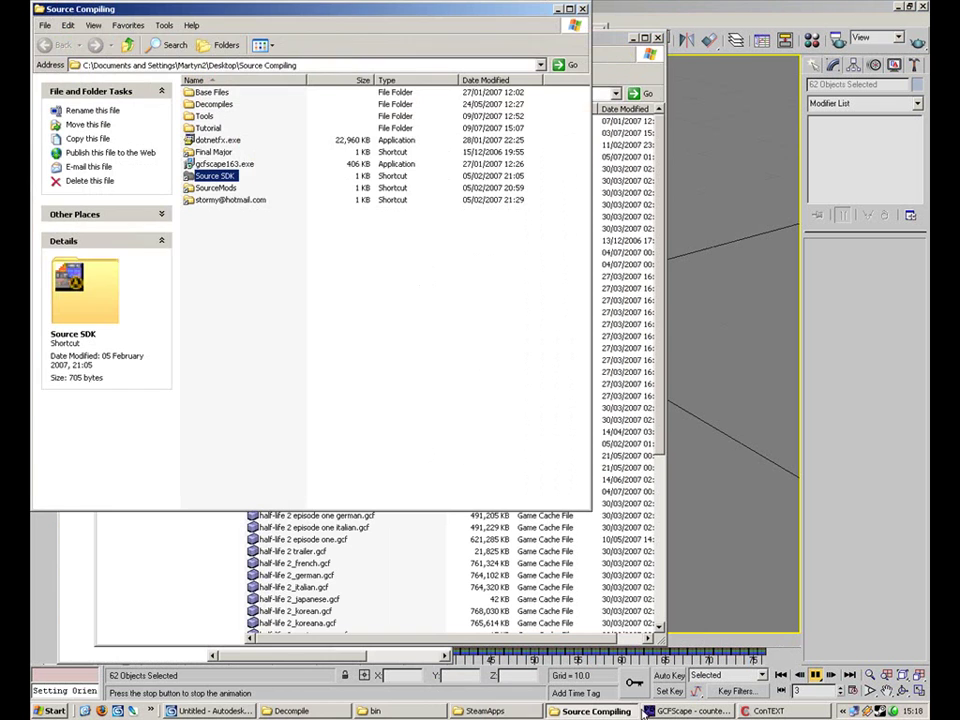
click(557, 10)
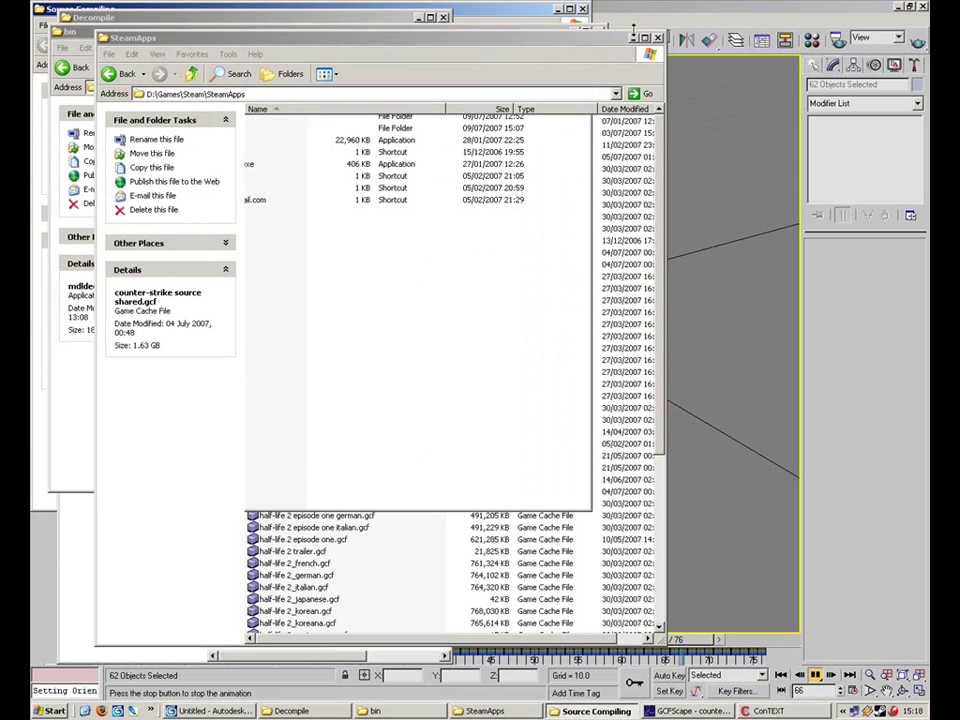
click(656, 37)
click(601, 33)
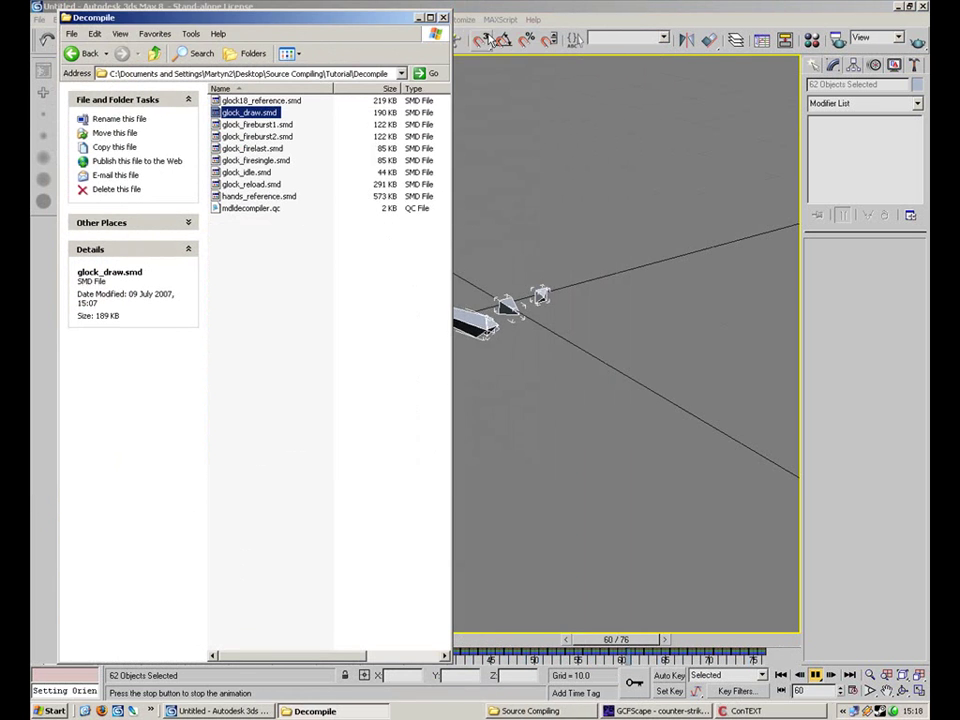
click(444, 18)
Step: Stop the animation playback, return to frame 0, and deselect all of the bones
alt+middle_drag(444, 394, 498, 488)
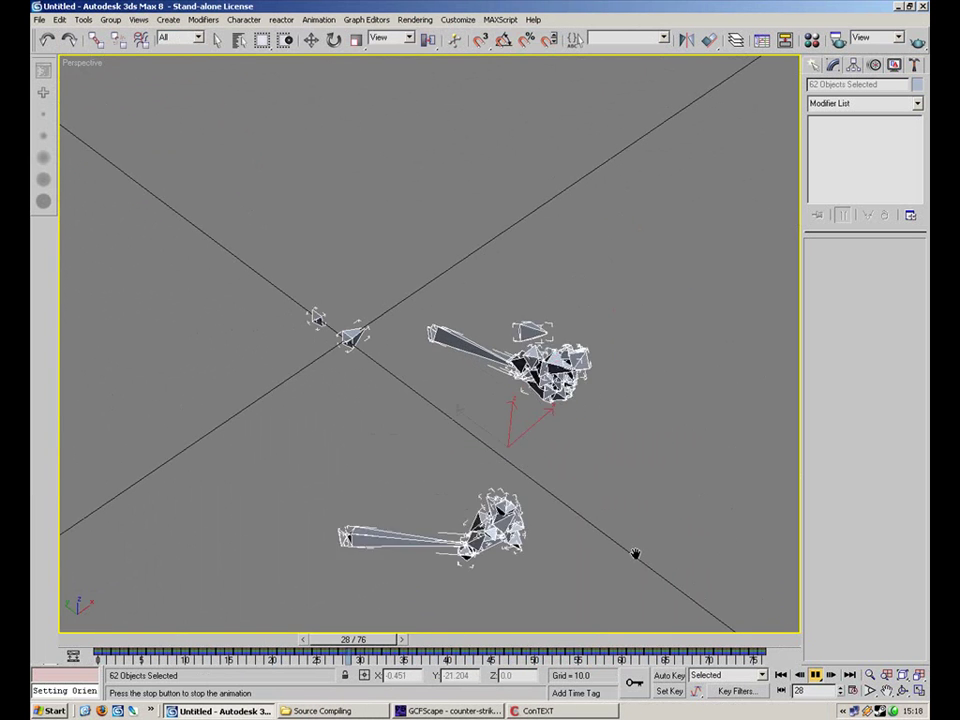
click(815, 677)
drag(565, 639, 104, 626)
click(283, 452)
alt+middle_drag(283, 452, 477, 423)
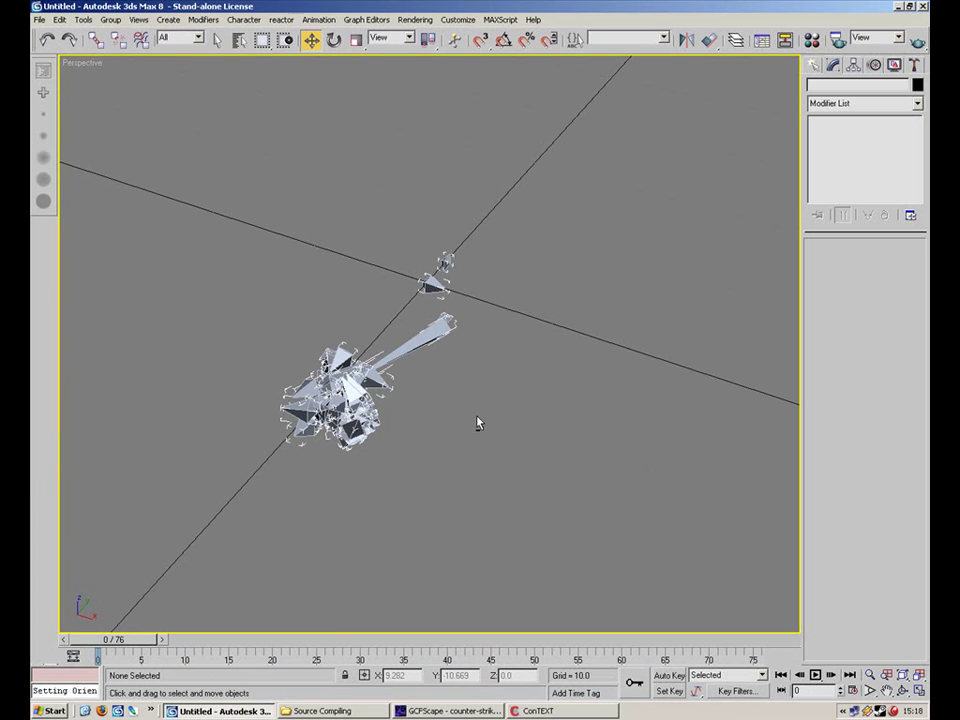